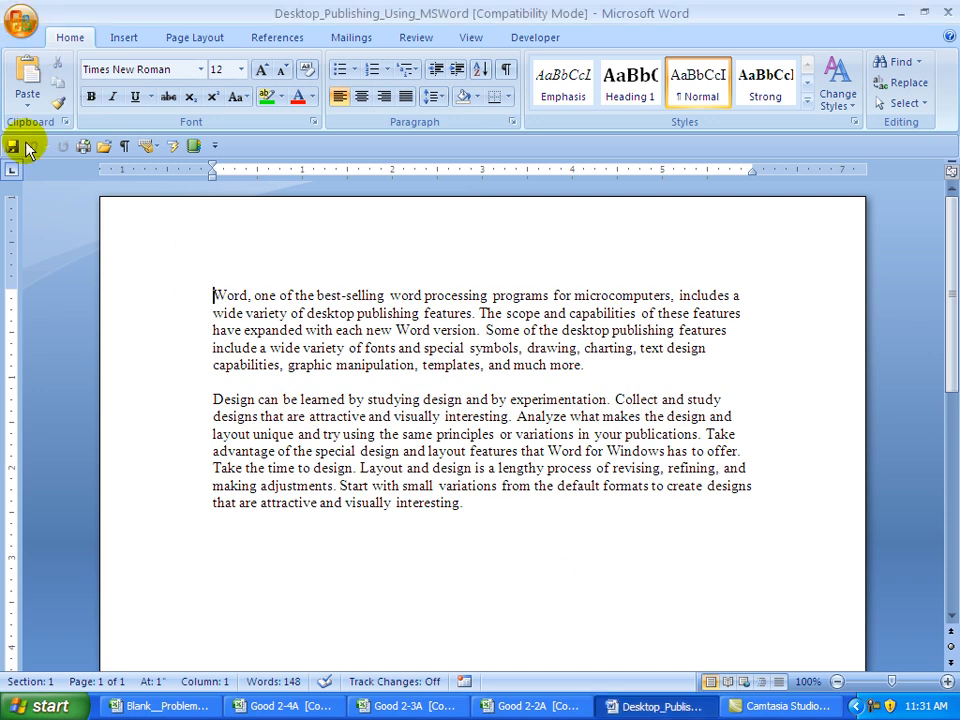
- Save the document over the existing Desktop_Publishing_Using_MSWord file in Word 97-2003 format
left_click(47, 221)
key("F12")
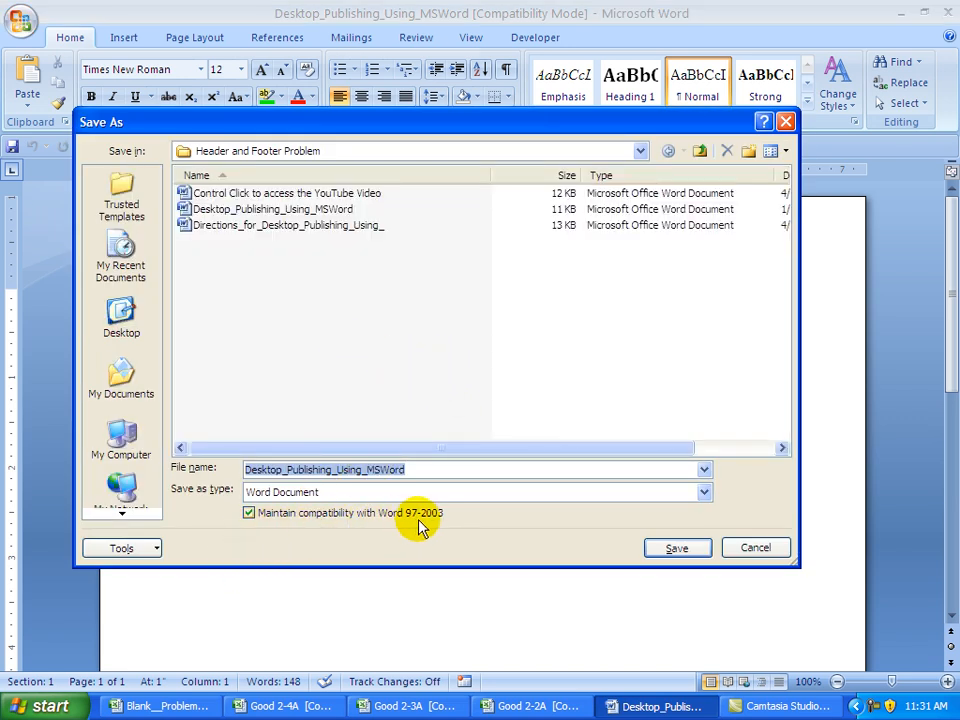
left_click(680, 552)
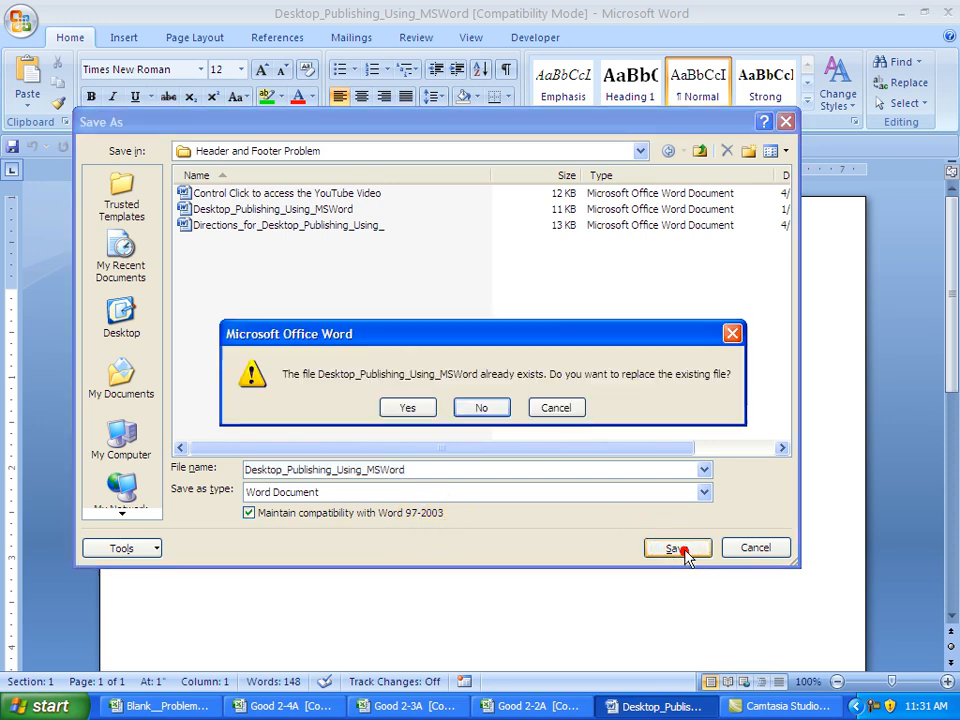
left_click(414, 410)
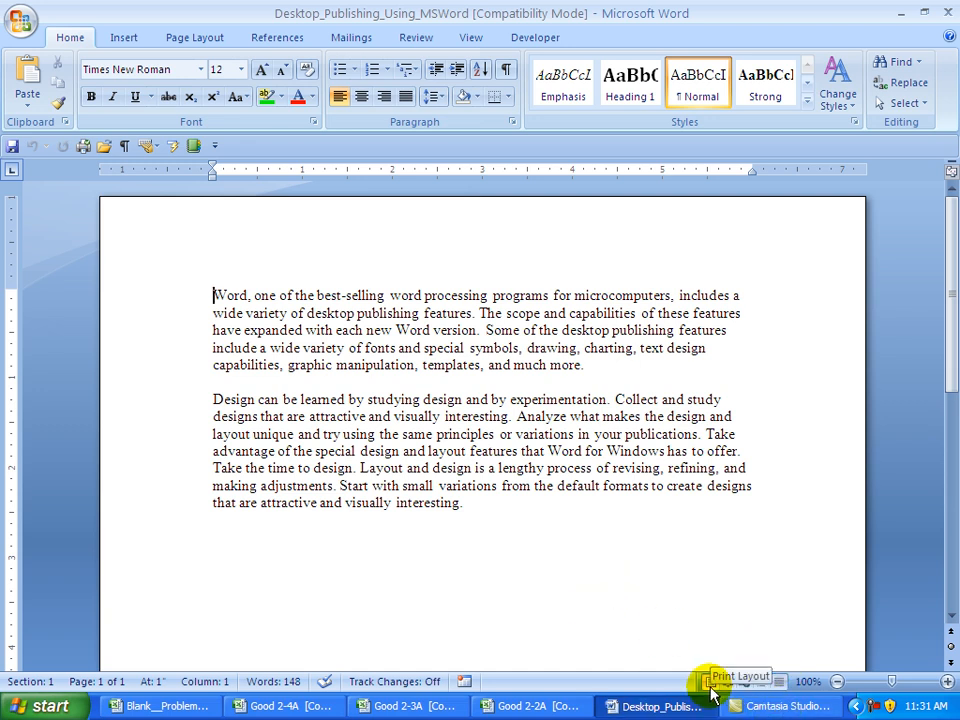
- Switch to Draft view and zoom the document in to 130%
left_click(783, 688)
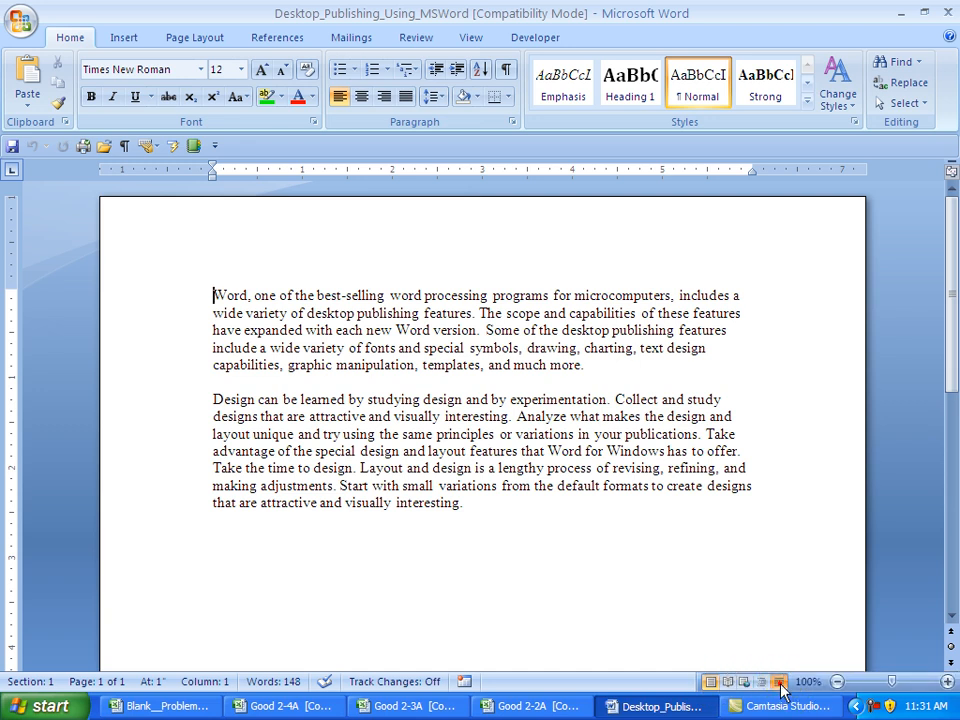
left_click(946, 682)
left_click(946, 682)
left_click(946, 682)
left_click(946, 682)
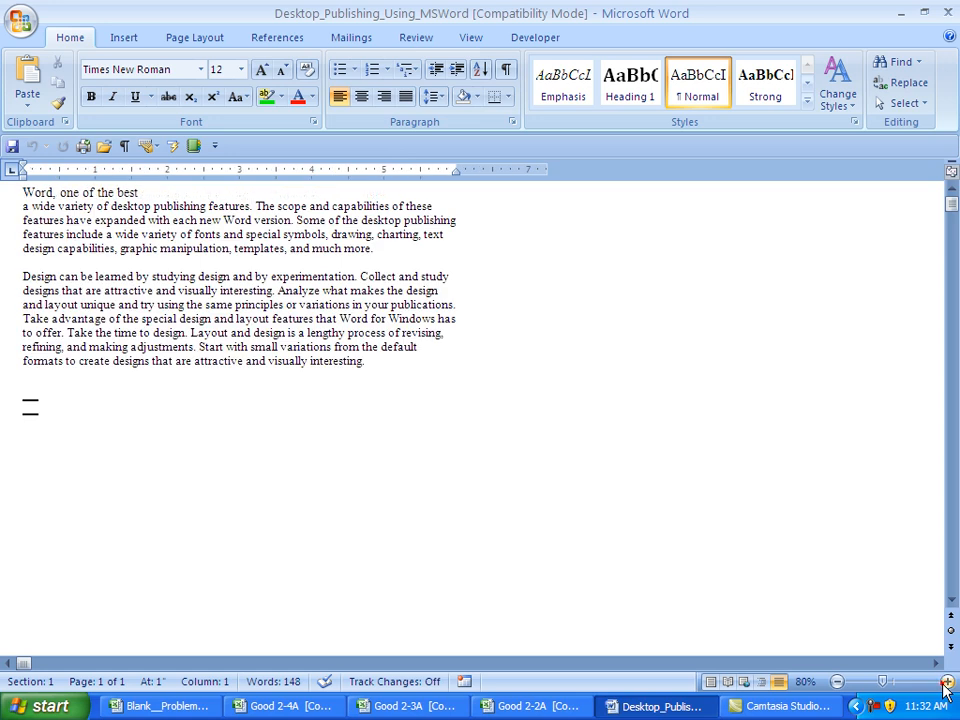
left_click(946, 682)
left_click(946, 682)
left_click(946, 682)
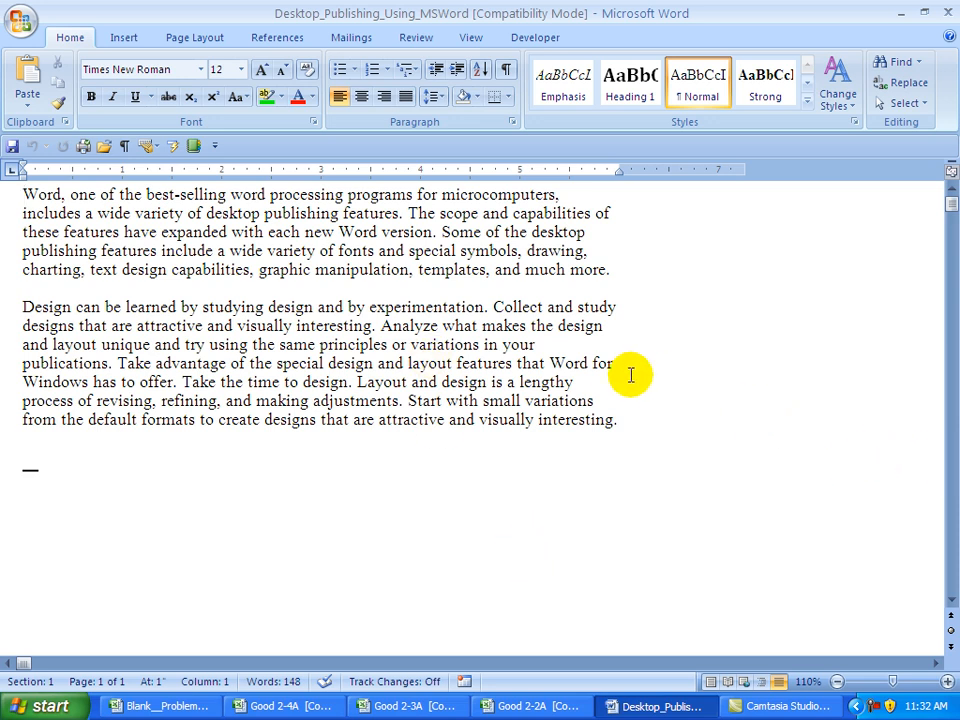
left_click(442, 230)
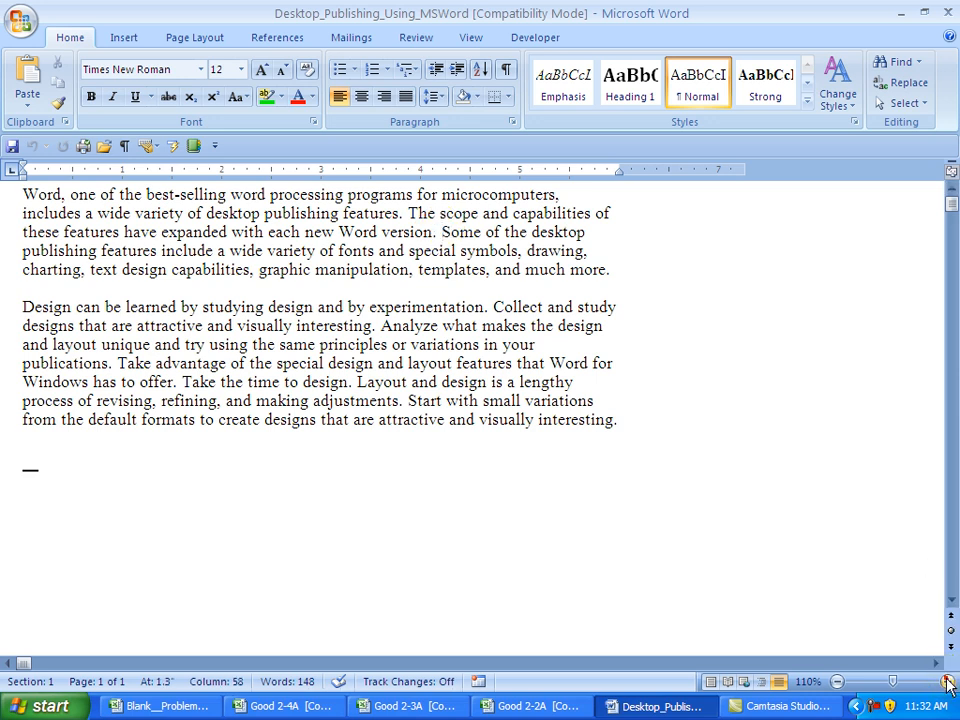
left_click(947, 682)
left_click(945, 681)
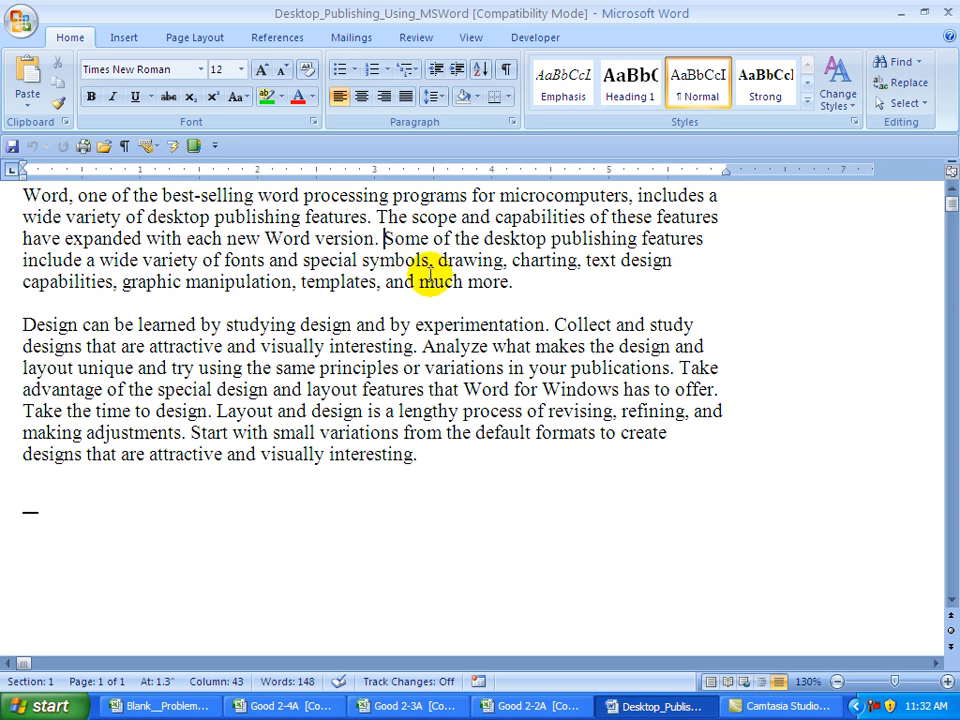
- Insert a page break before 'Some of the desktop publishing features' via Page Layout > Breaks
left_click(190, 38)
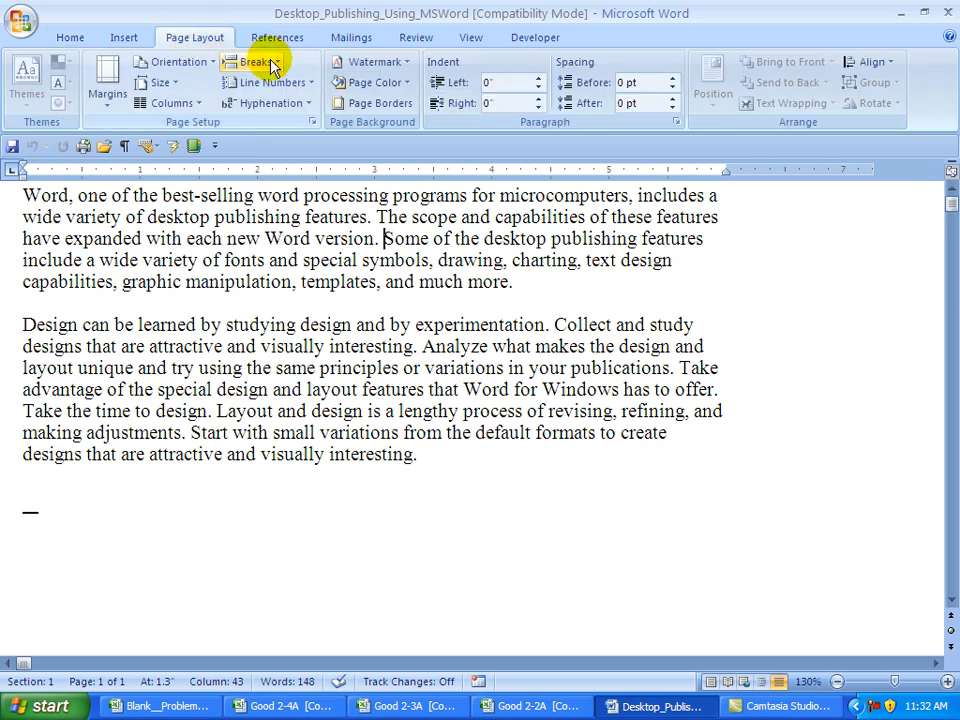
left_click(256, 62)
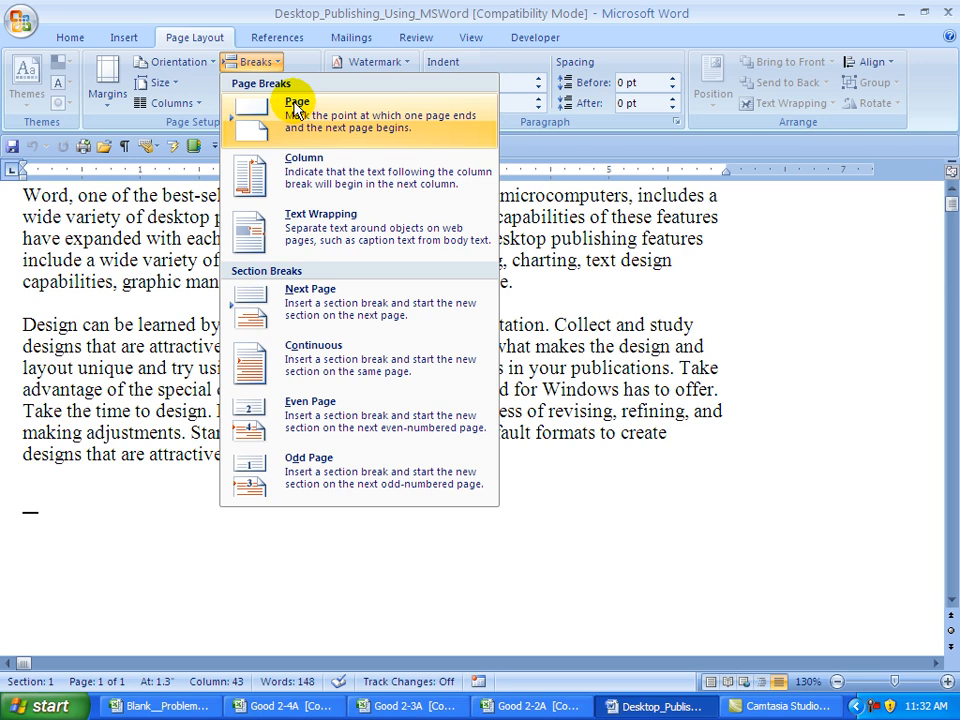
left_click(296, 108)
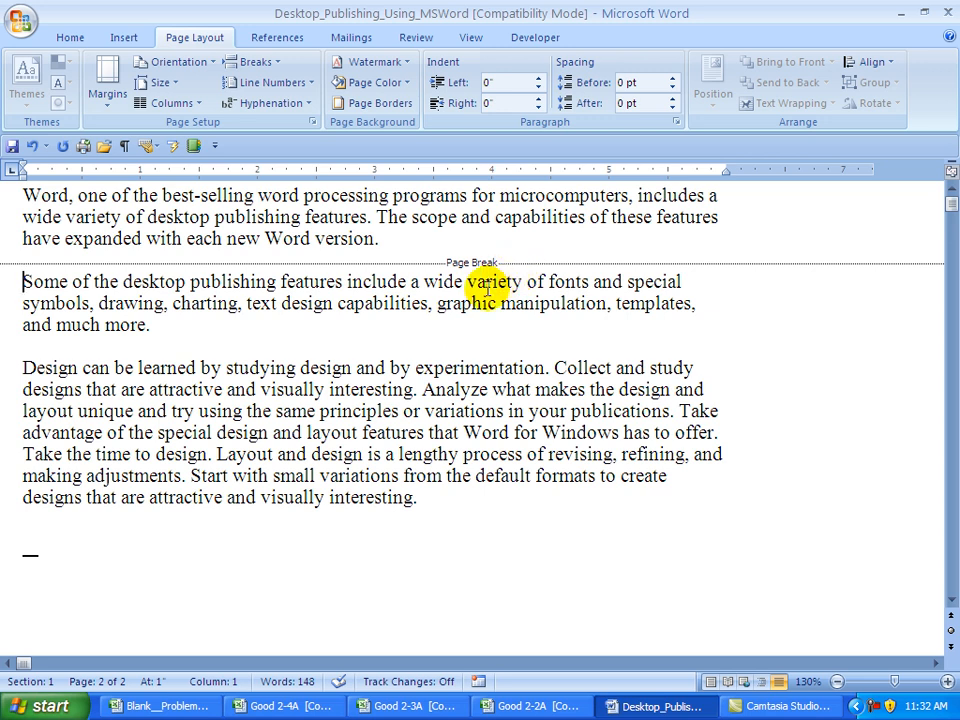
left_click(22, 367)
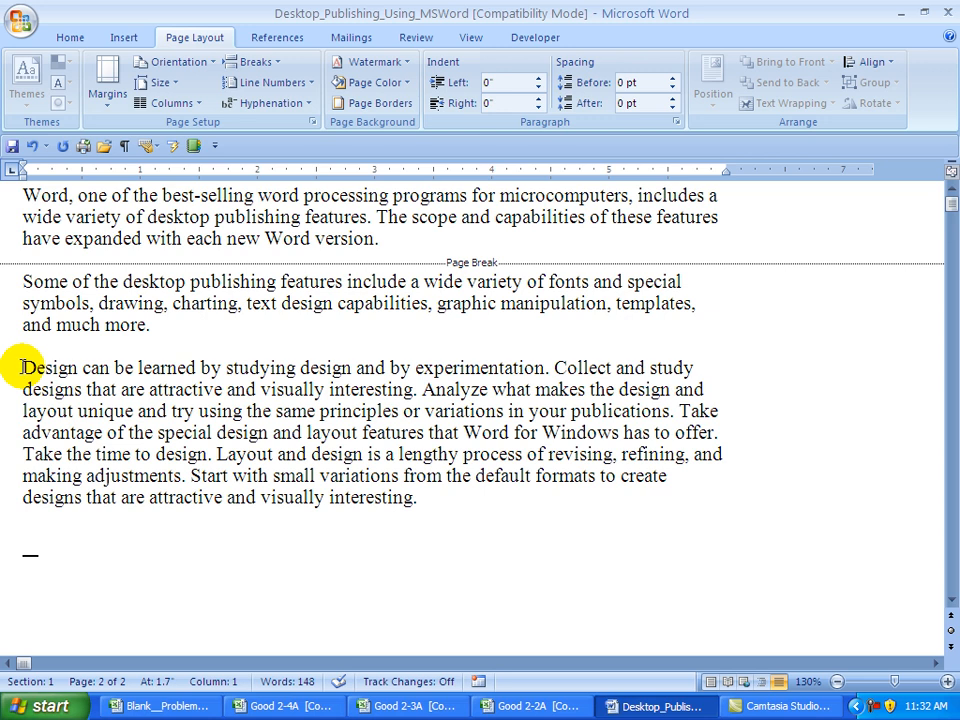
- Insert a next-page section break before 'Design' and a Ctrl+Enter page break before 'Analyze'
left_click(255, 61)
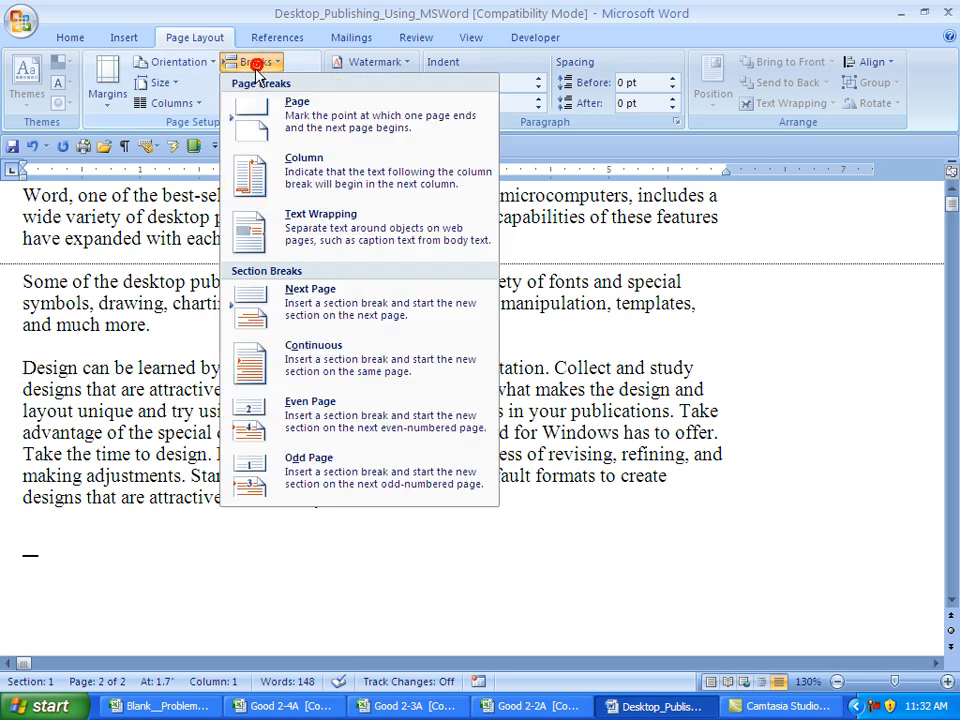
left_click(310, 303)
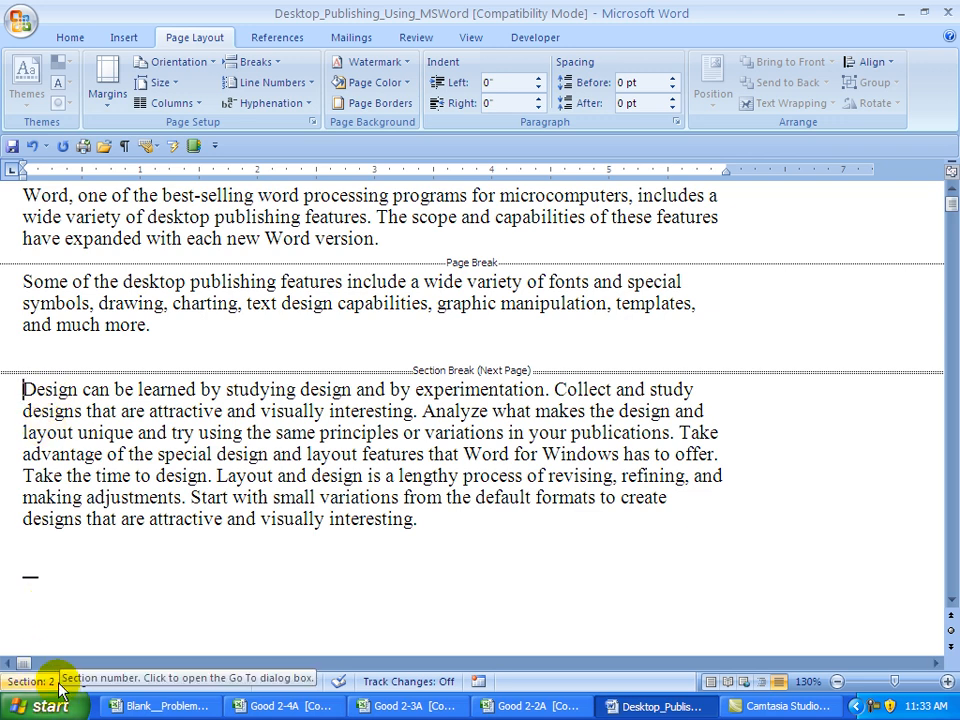
left_click(224, 303)
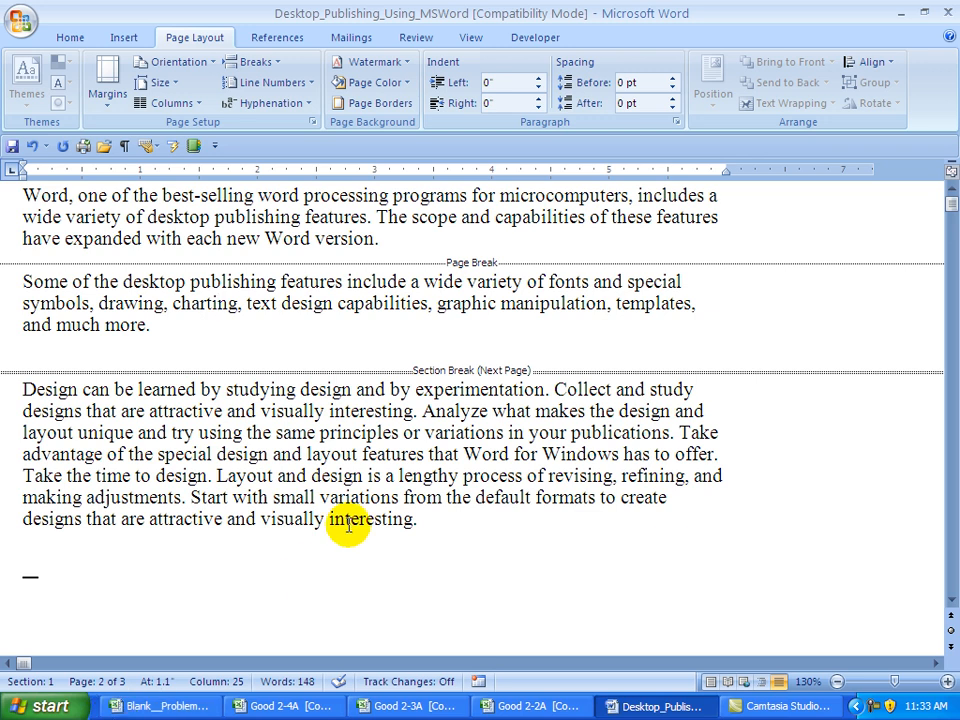
left_click(423, 411)
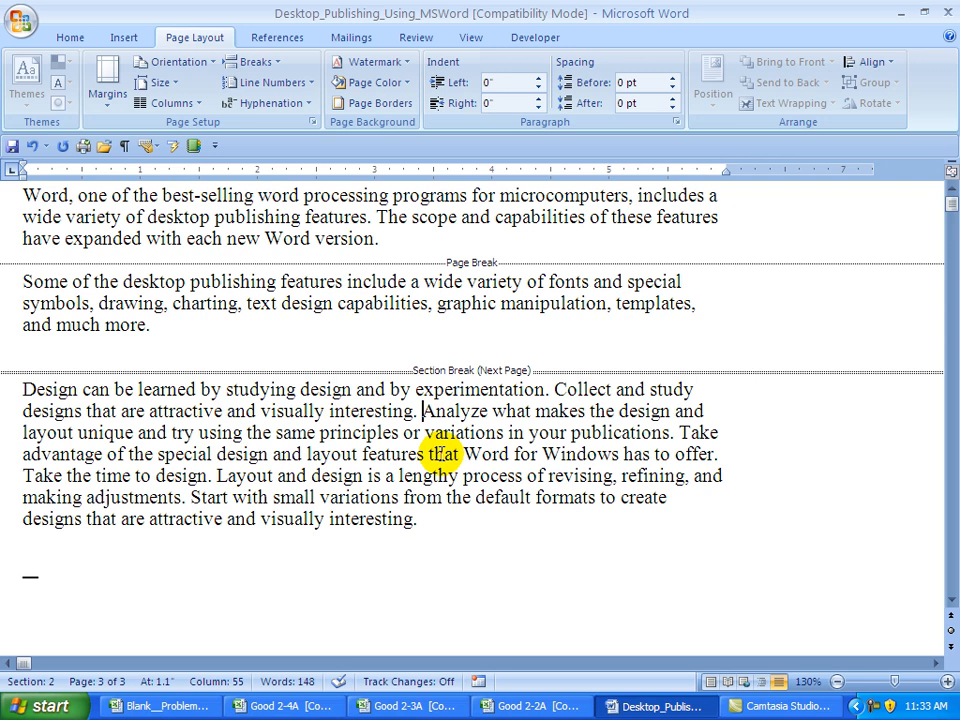
key("ctrl+Return")
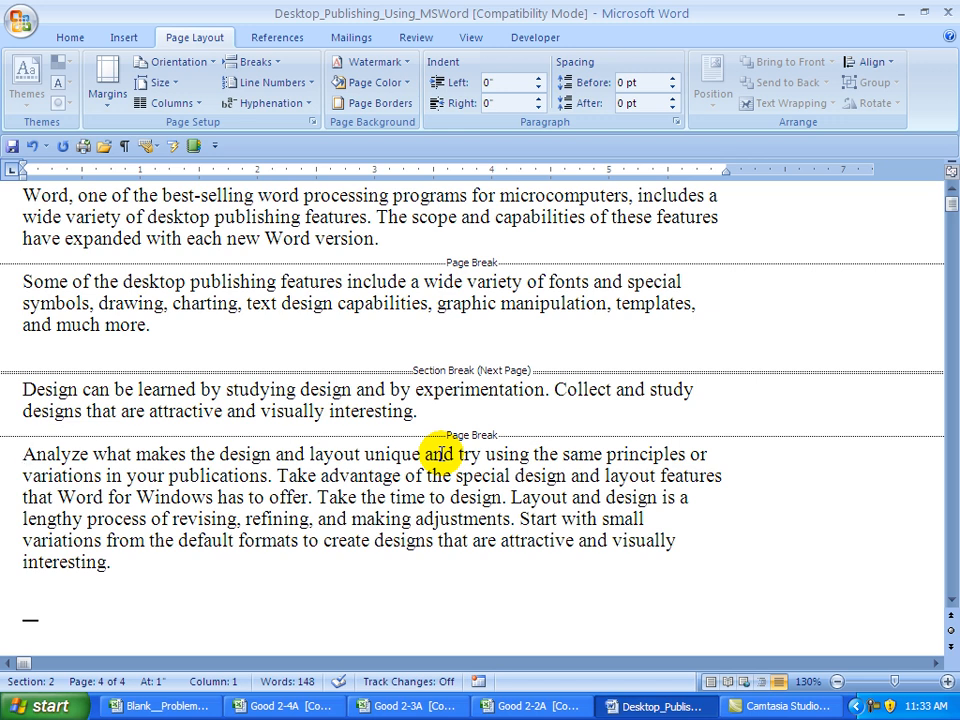
left_click(318, 497)
left_click(338, 497)
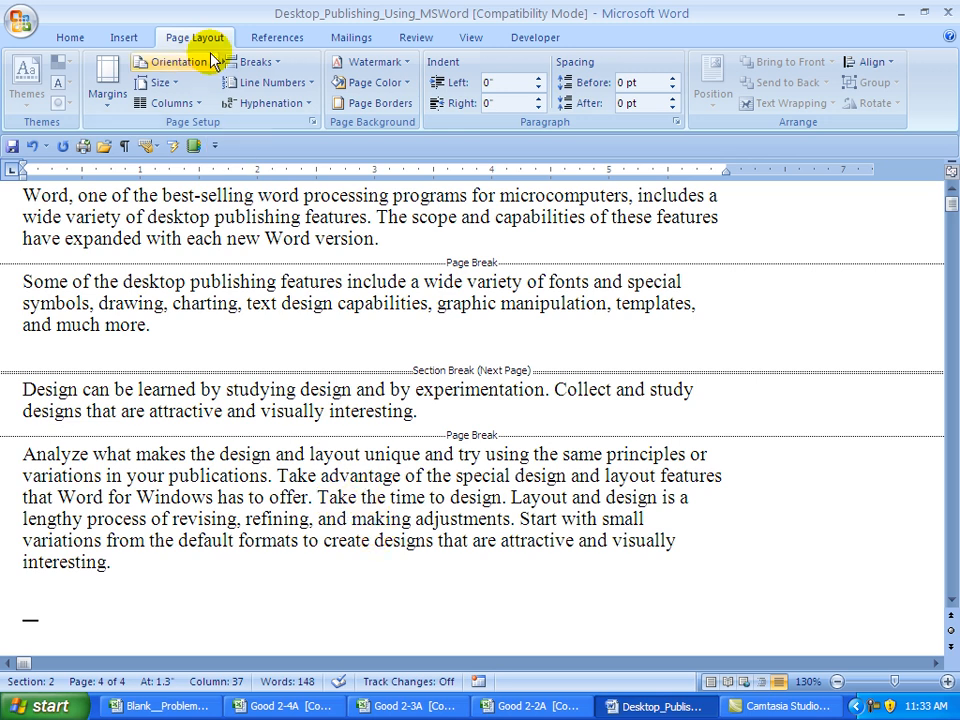
- Add a next-page section break before 'Take the time to design' and make that section landscape
left_click(251, 62)
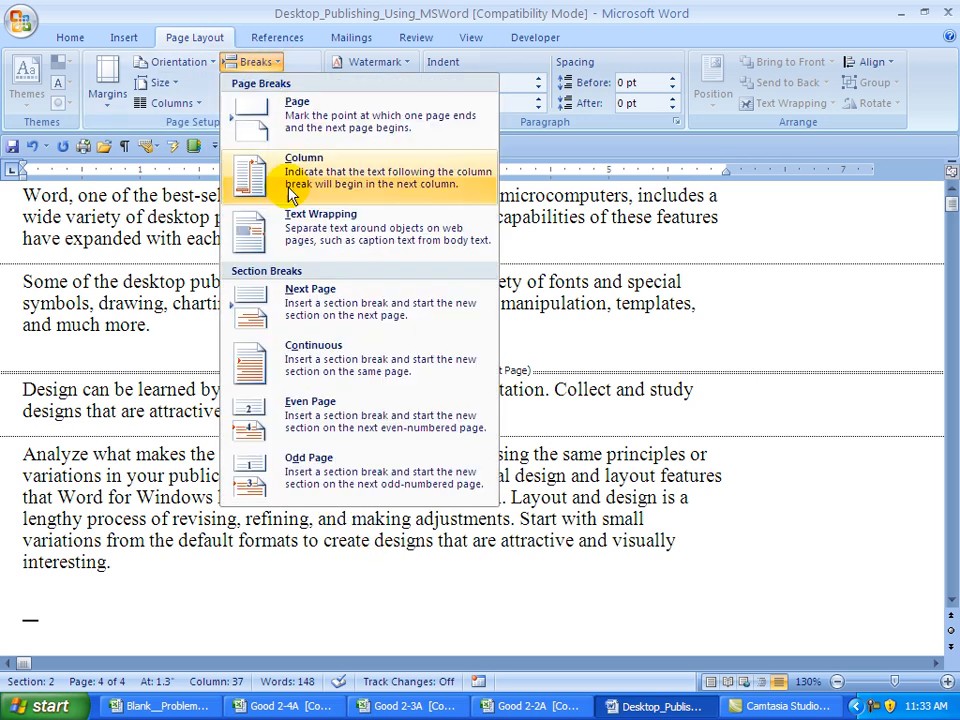
left_click(296, 311)
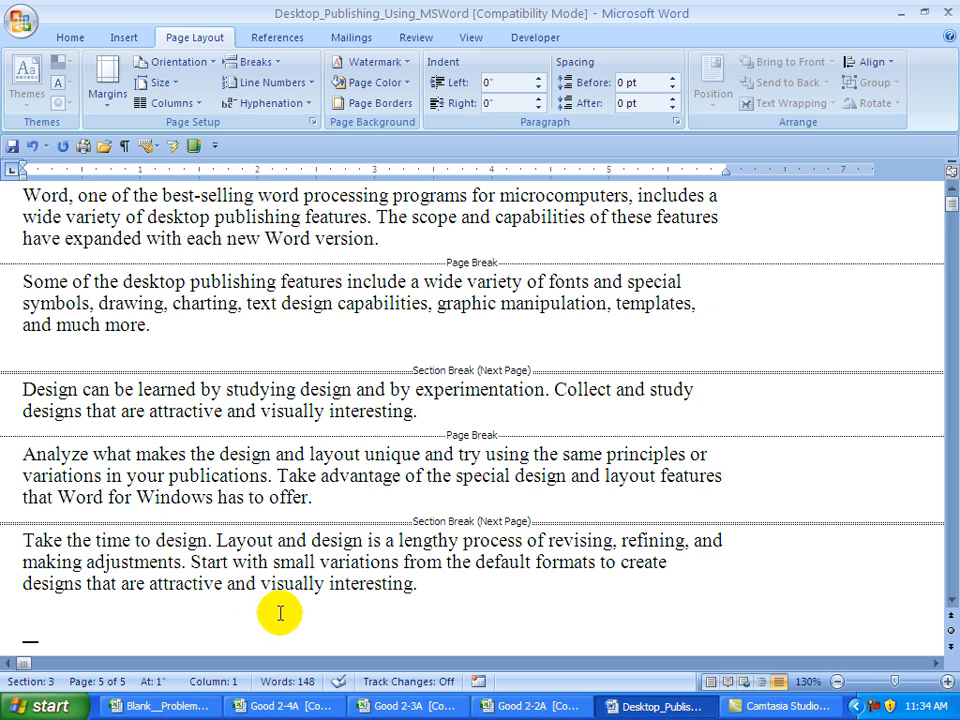
left_click(208, 62)
left_click(197, 139)
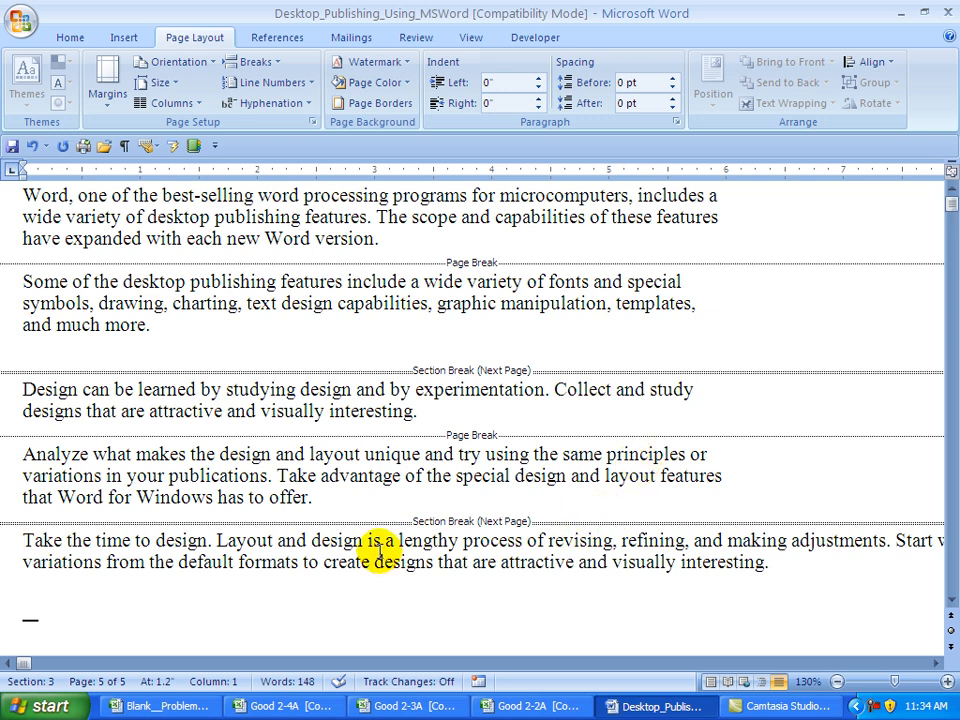
left_click(270, 540)
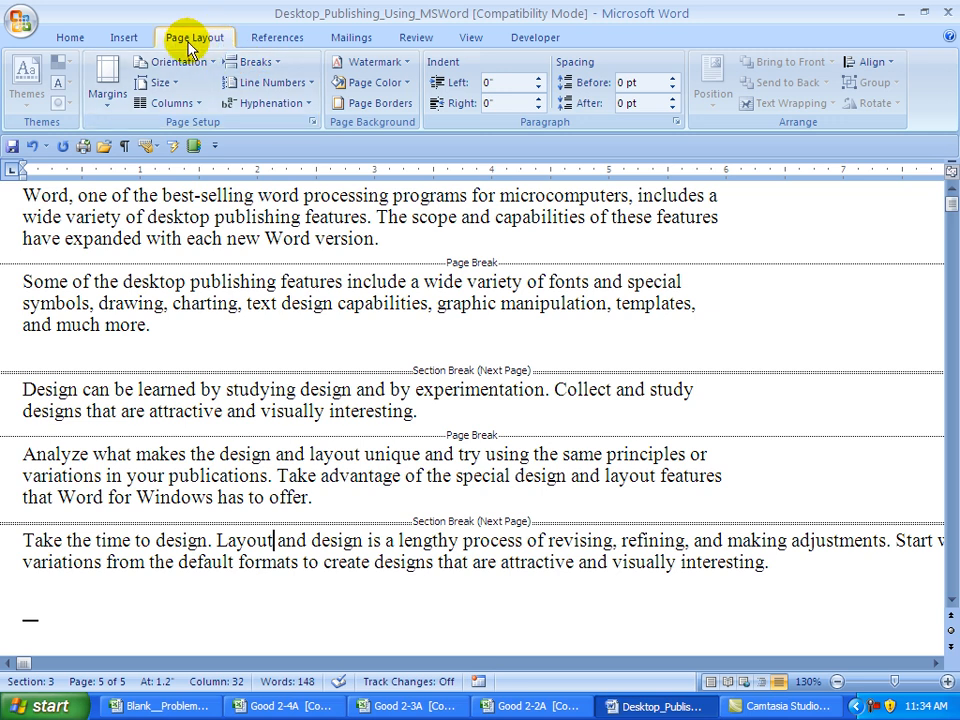
- Set the last section's vertical alignment to Center in Page Setup's Layout tab
left_click(314, 124)
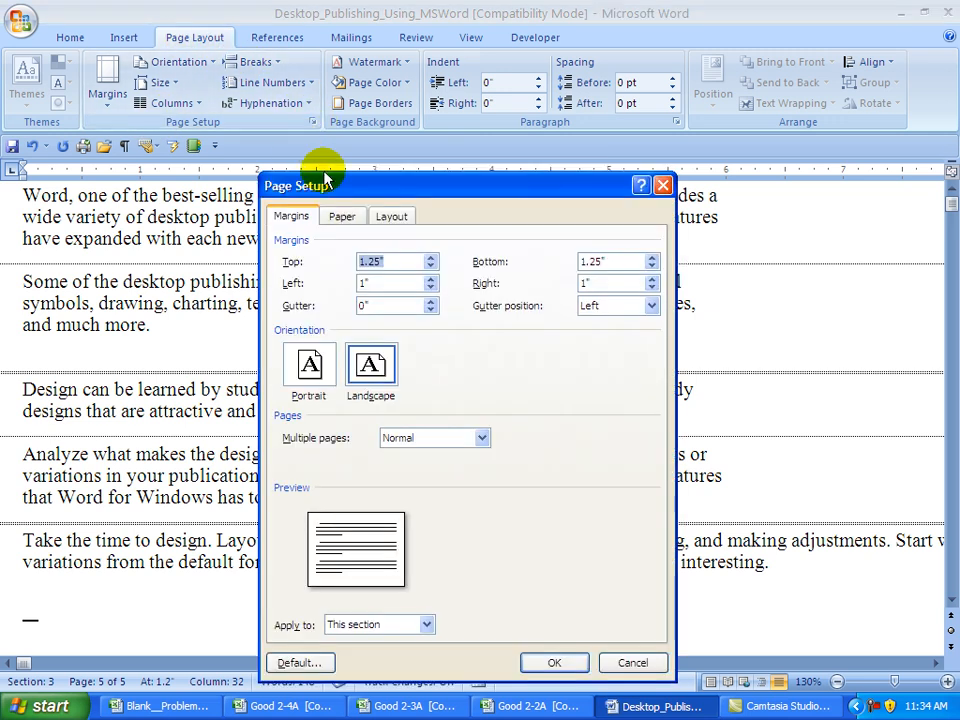
left_click(392, 217)
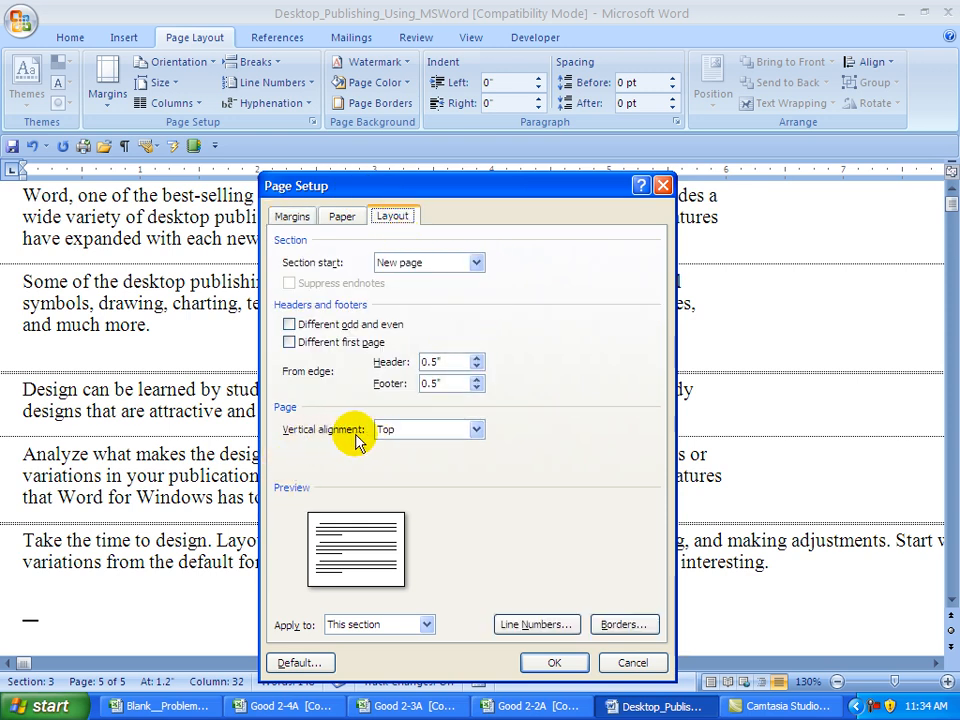
left_click(480, 435)
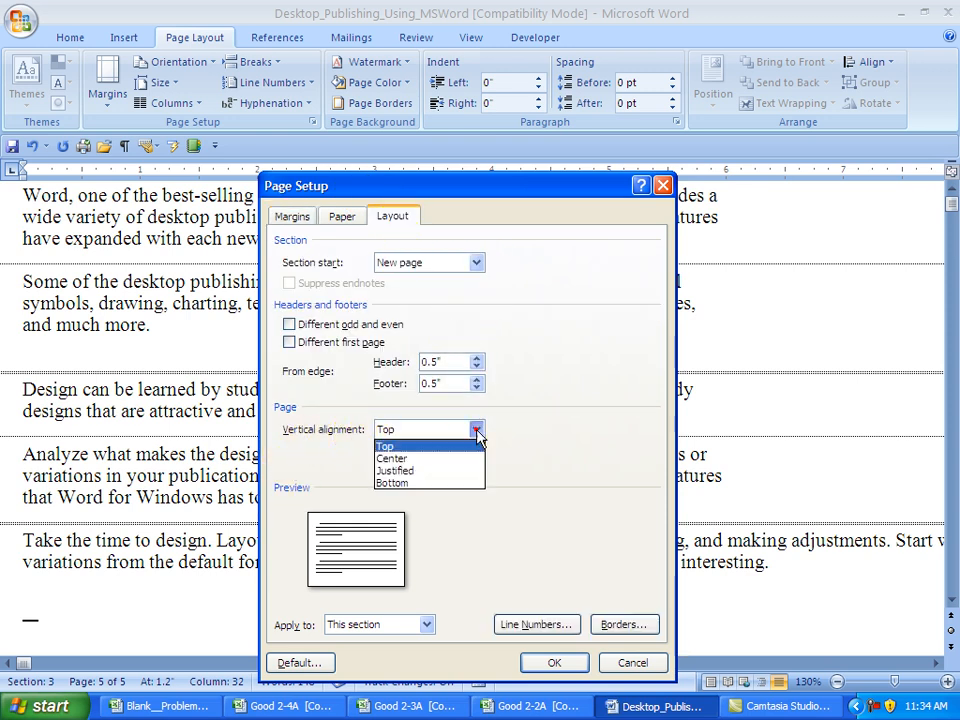
left_click(418, 459)
left_click(552, 662)
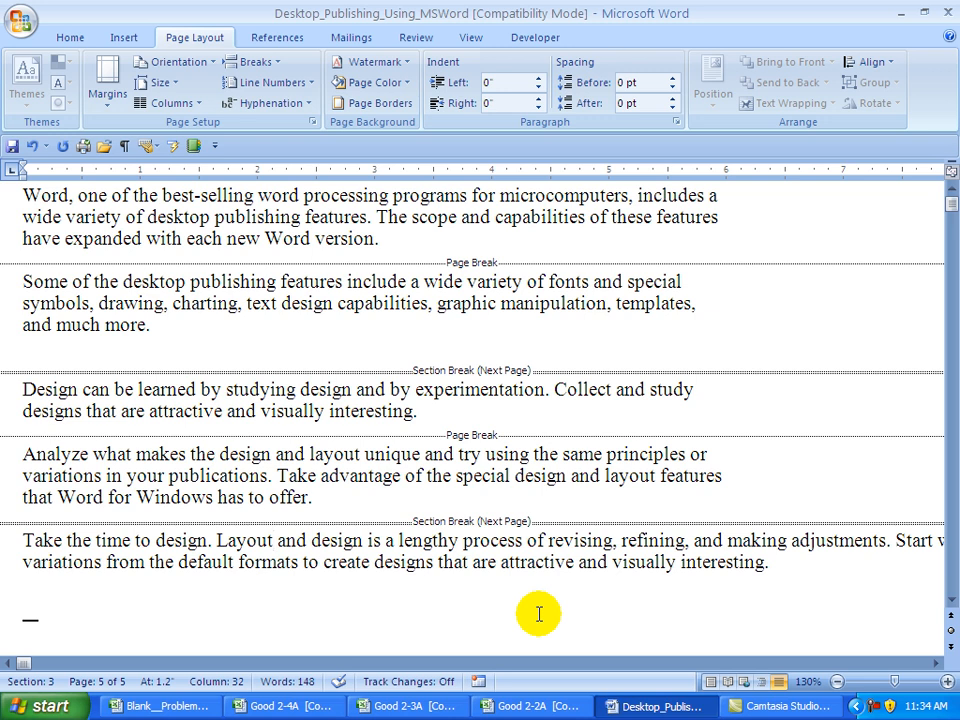
key("ctrl+Home")
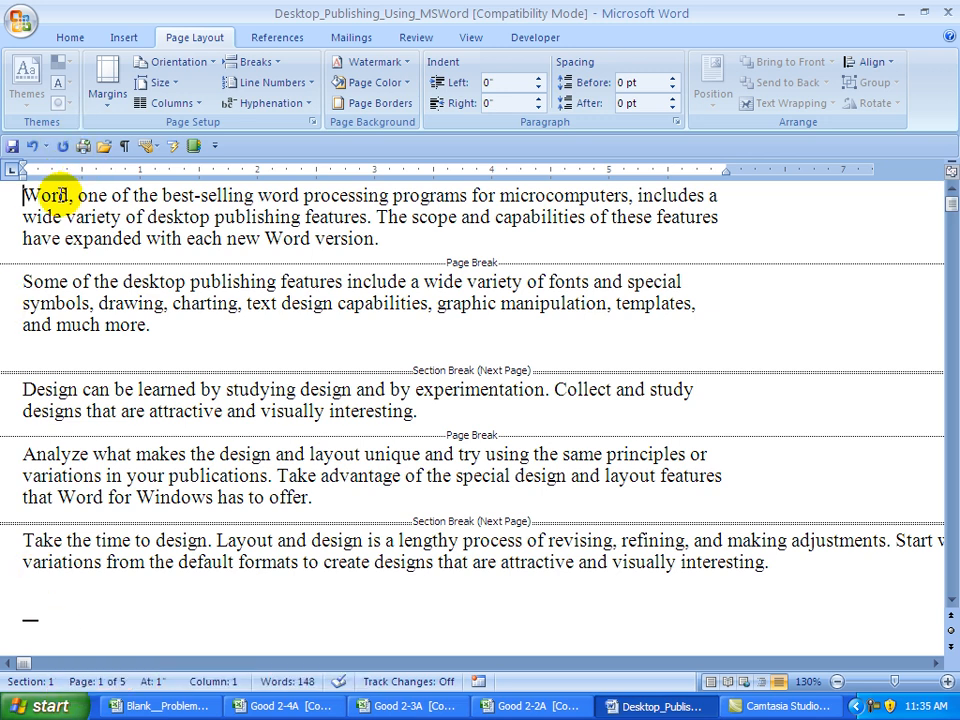
- Set section 1's left and right margins to 2 inches via Custom Margins
left_click(110, 100)
left_click(165, 519)
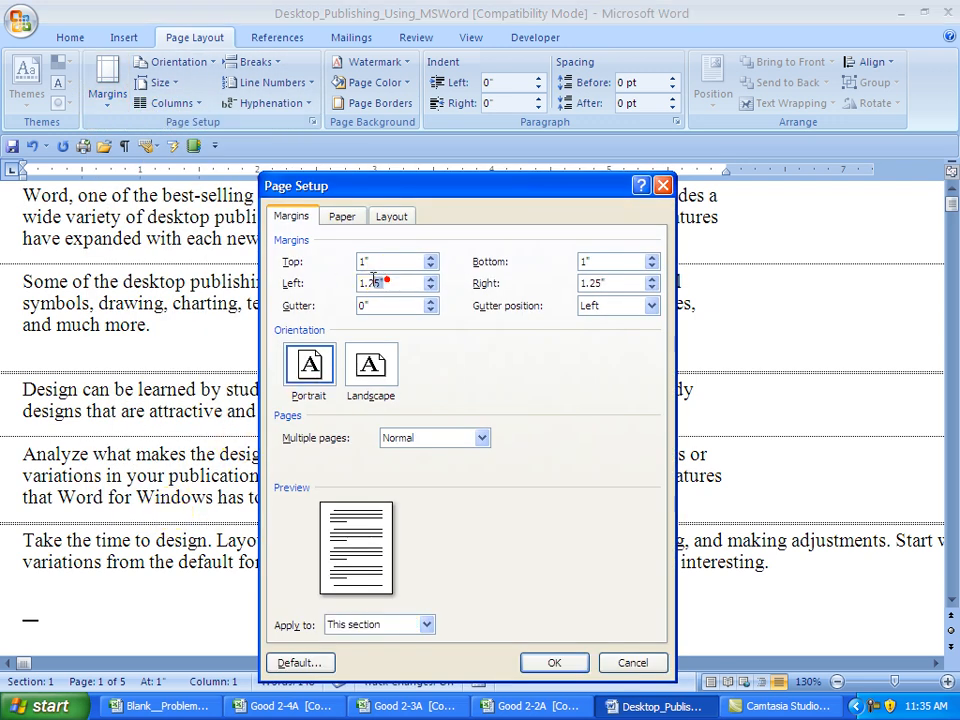
left_click_drag(382, 280, 340, 287)
type("2")
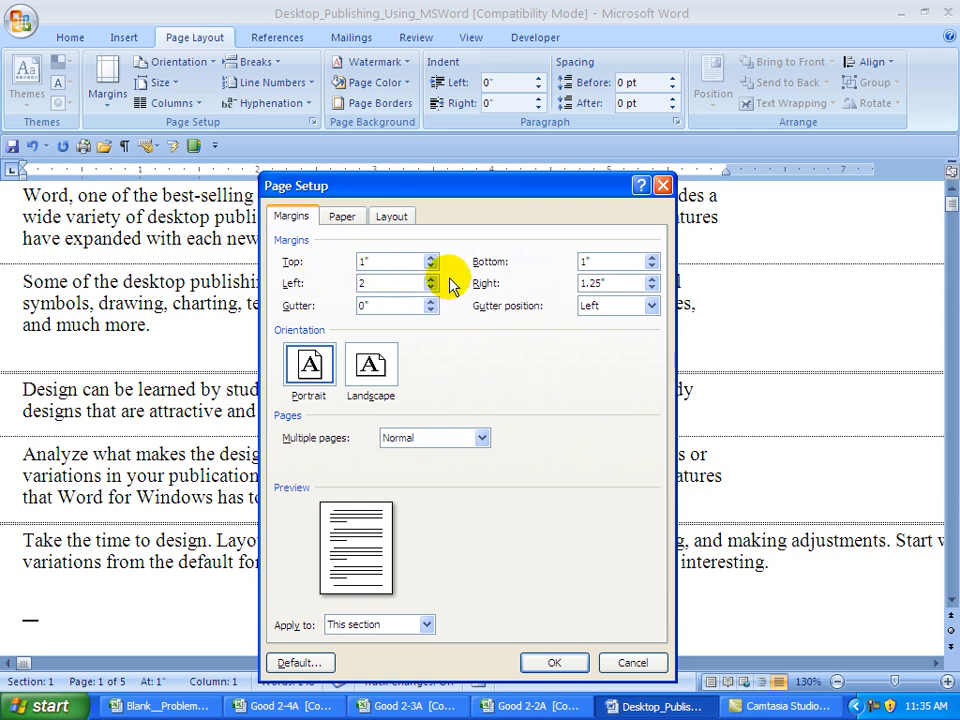
mouse_move(580, 283)
left_mouse_down()
mouse_move(604, 283)
mouse_move(562, 290)
left_mouse_up()
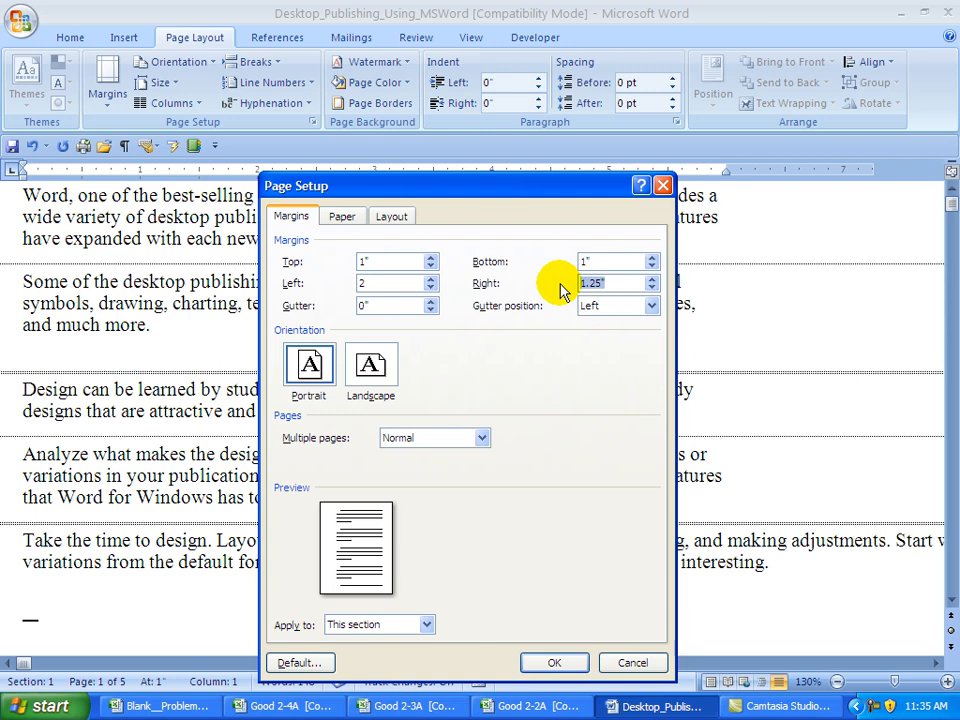
type("2")
left_click(556, 663)
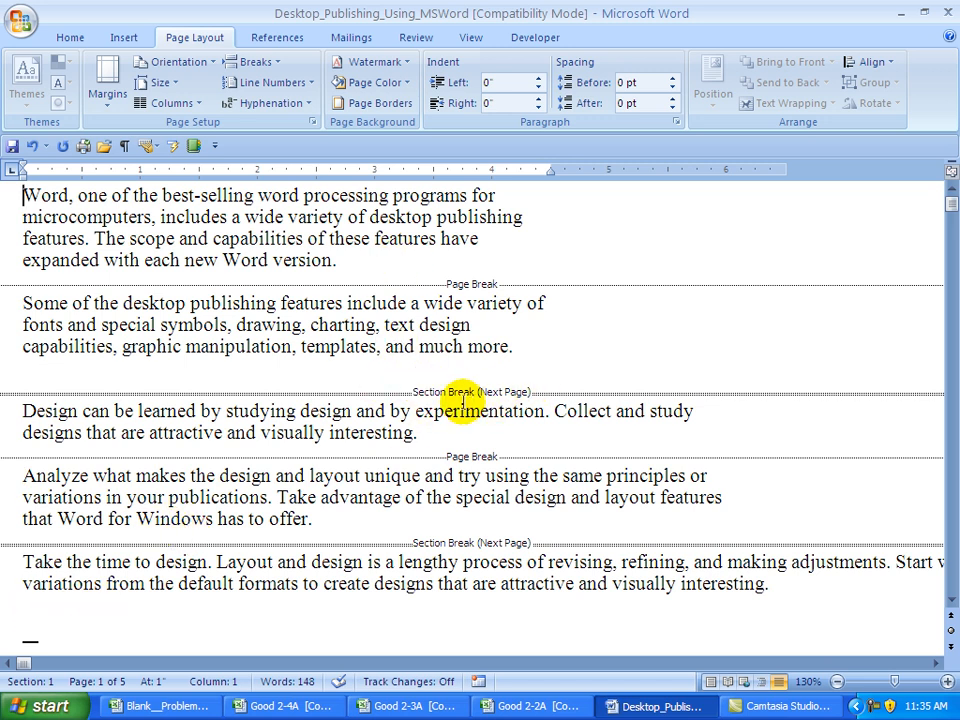
- Give the second section 1.5-inch left and right margins
left_click(106, 410)
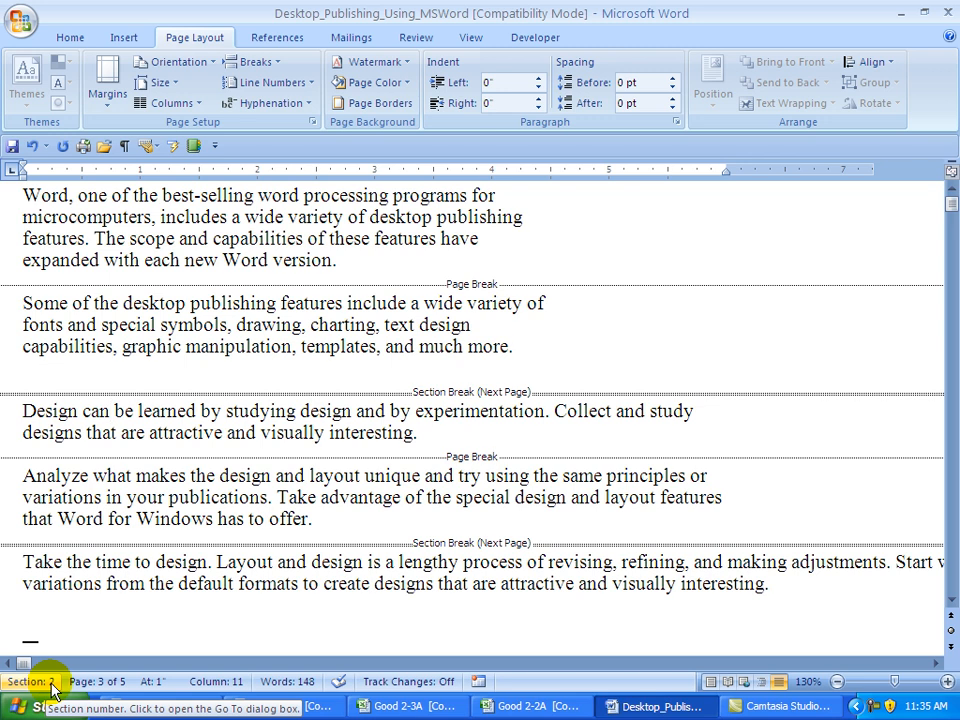
left_click(108, 88)
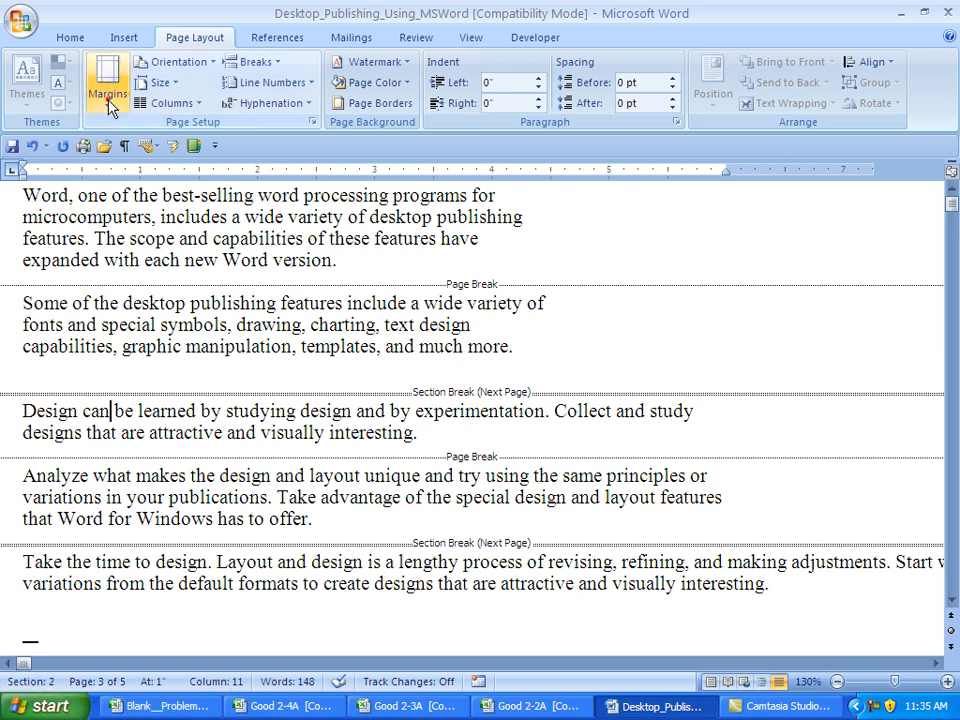
left_click(163, 521)
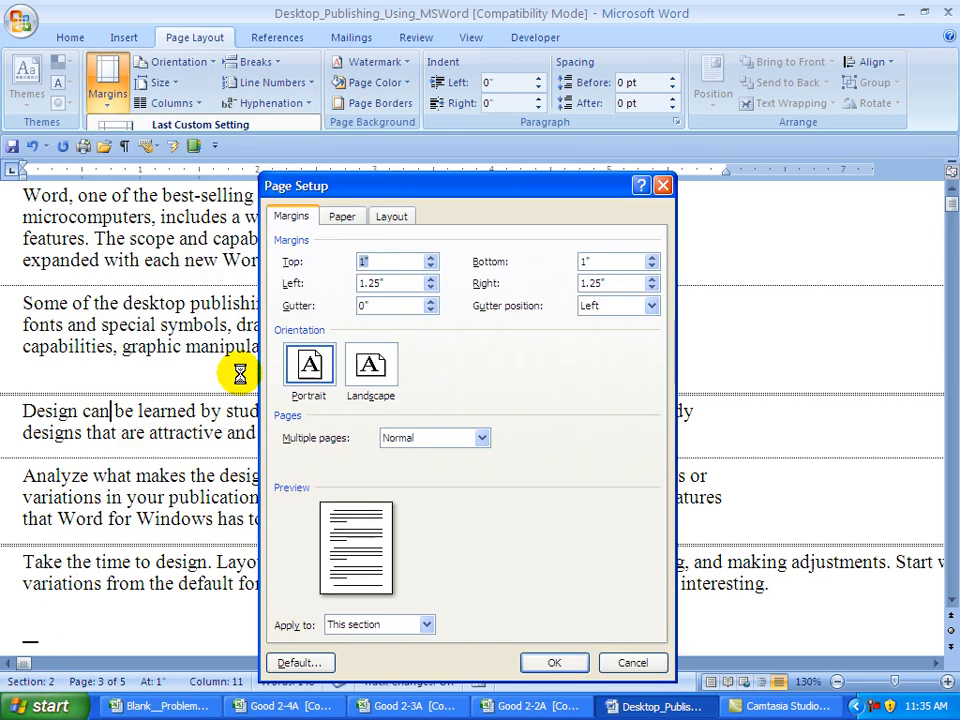
double_click(388, 283)
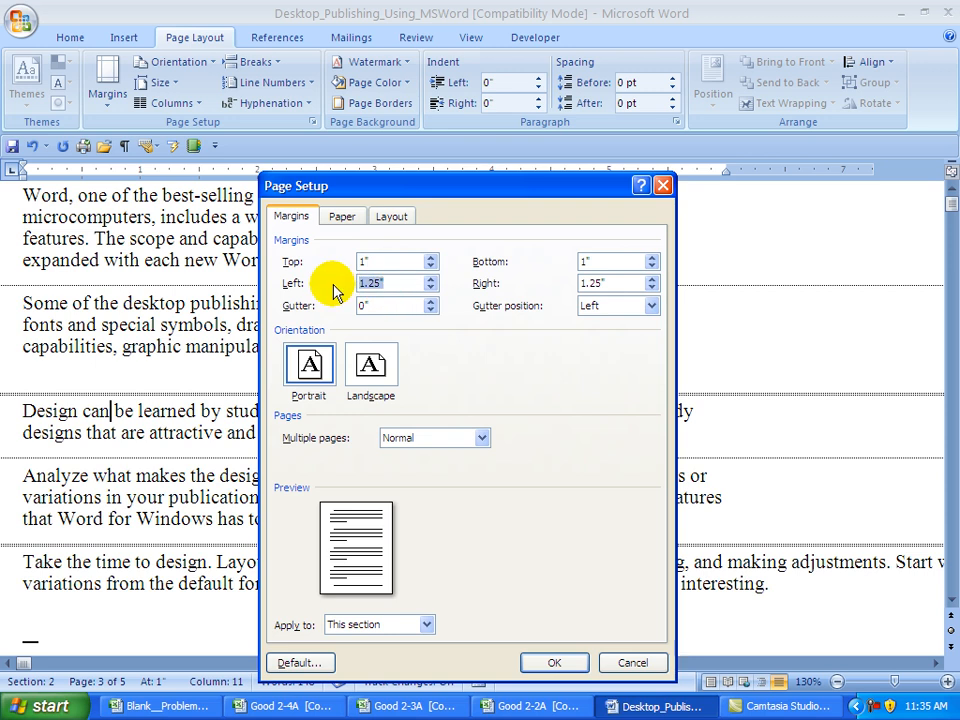
type("1.")
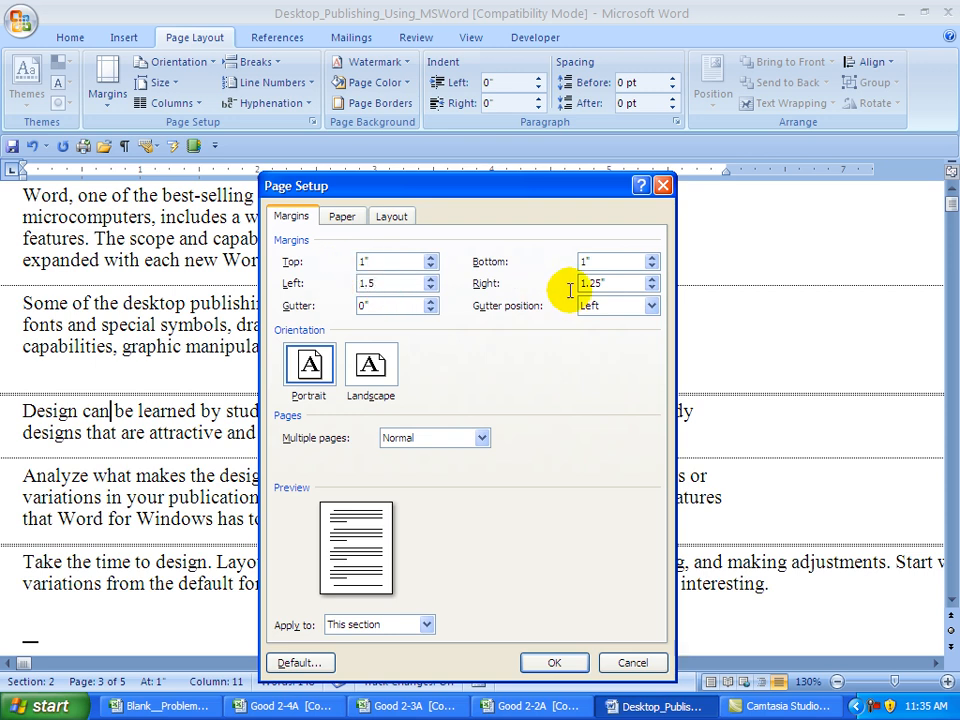
double_click(615, 283)
type("1.5")
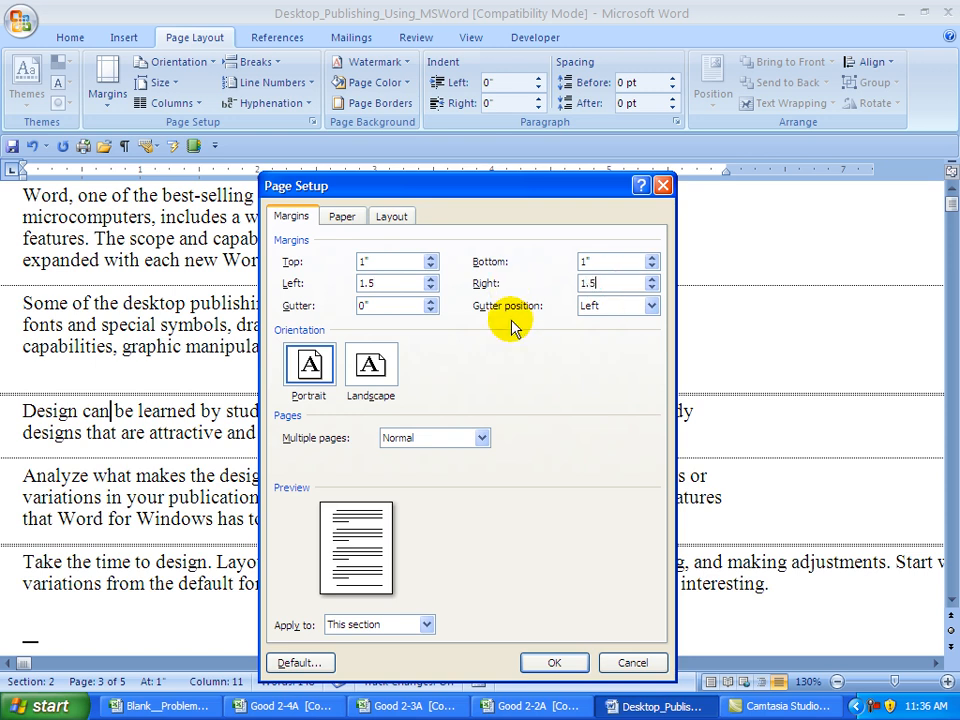
left_click(553, 663)
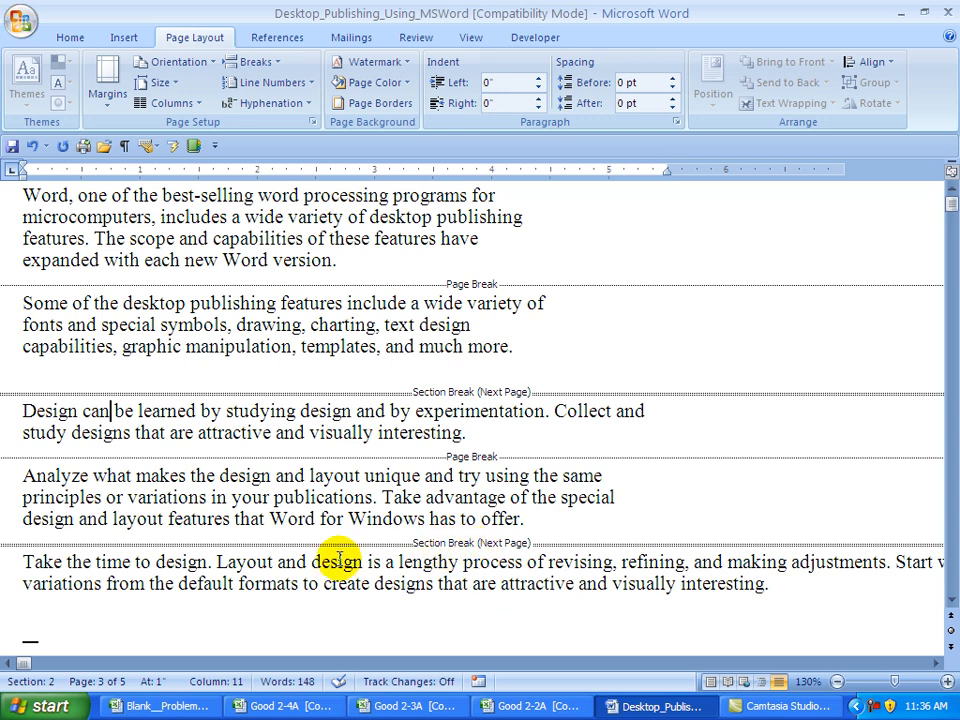
- Give the landscape third section 1.25-inch left and right margins
left_click(134, 563)
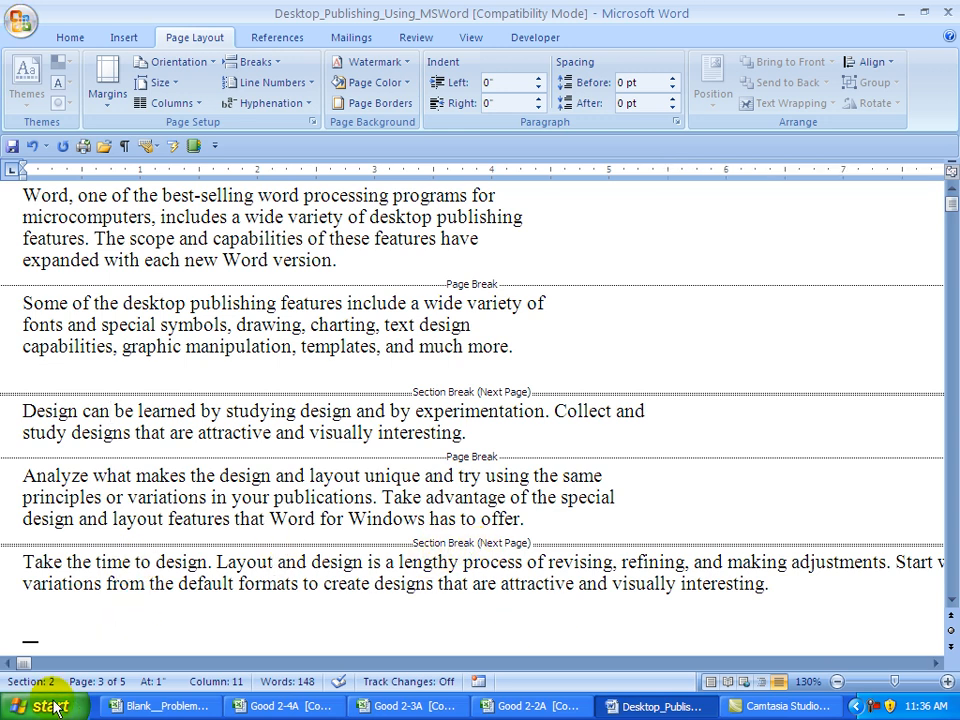
left_click(110, 105)
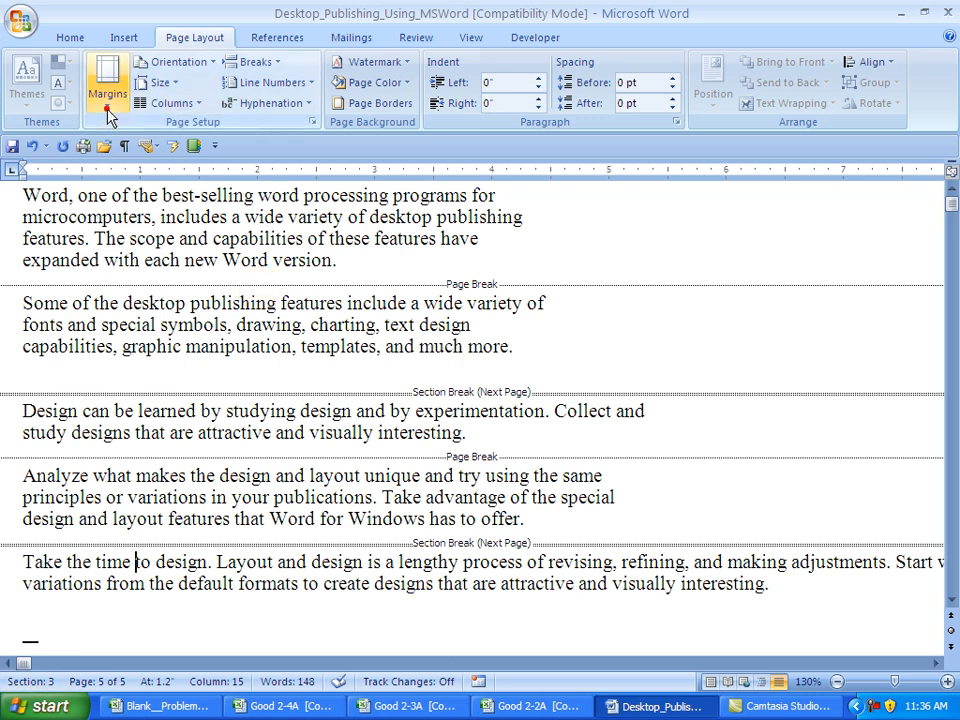
left_click(158, 524)
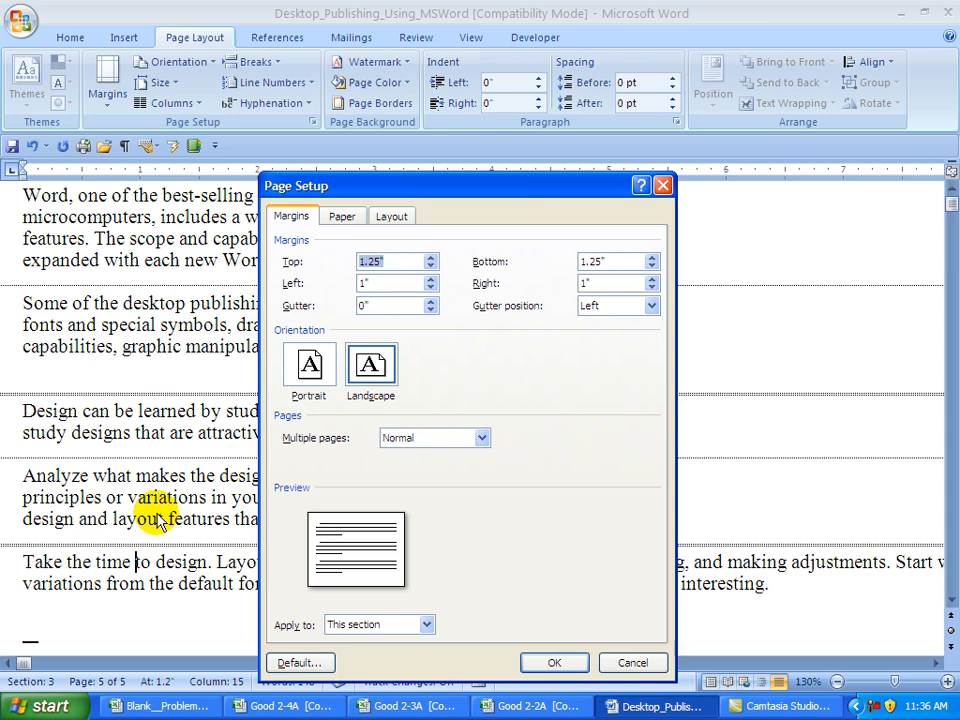
left_click(367, 284)
left_click_drag(378, 284, 343, 285)
type("10.")
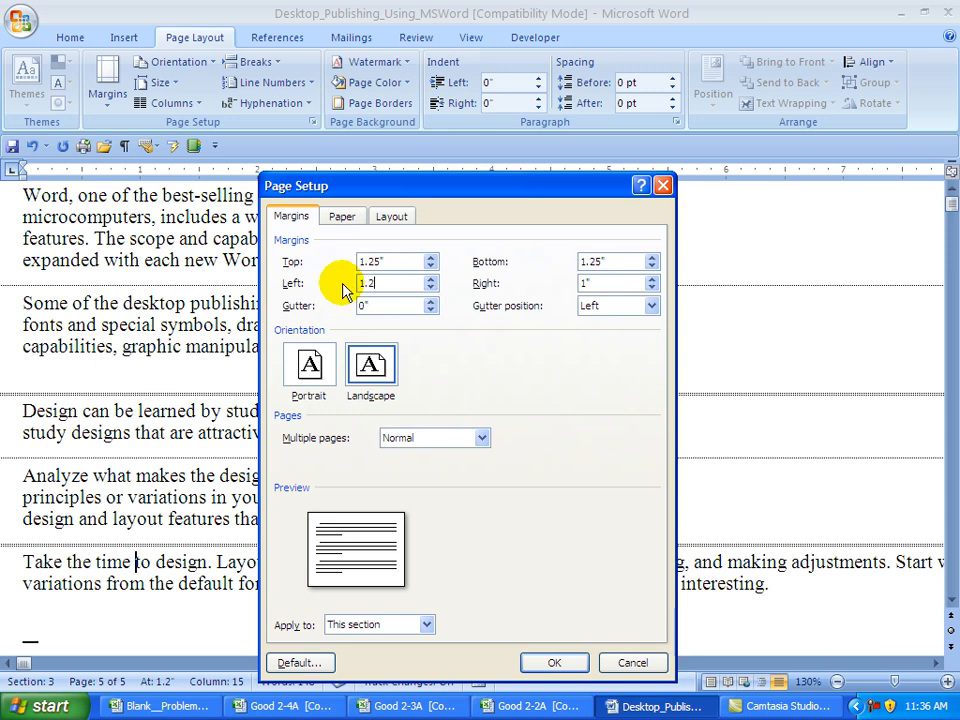
left_click(599, 281)
key("BackSpace")
type(".25")
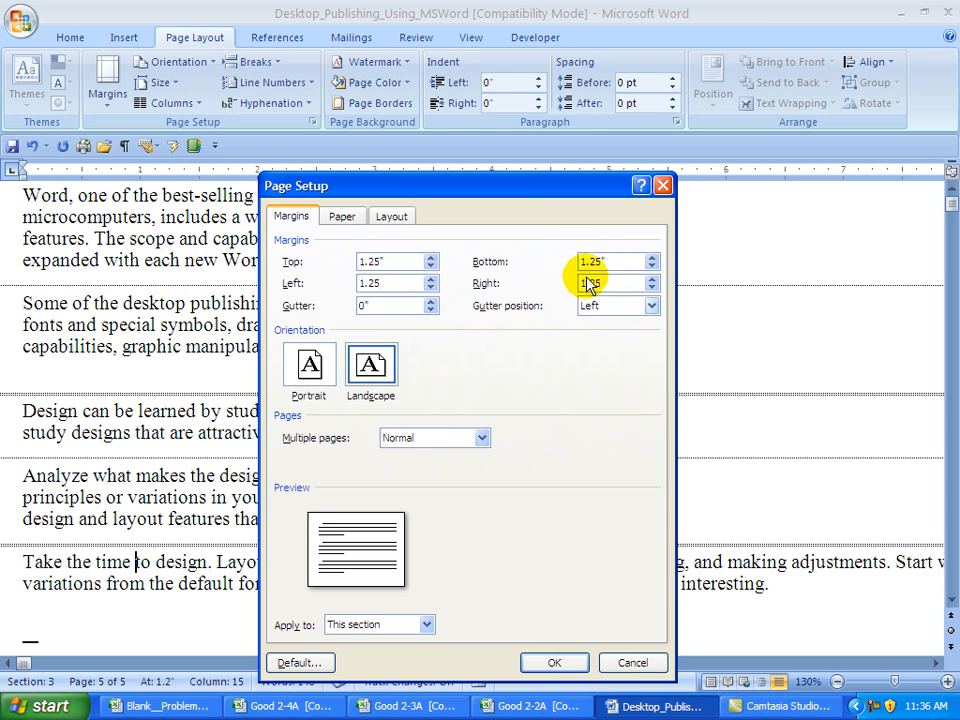
left_click(554, 664)
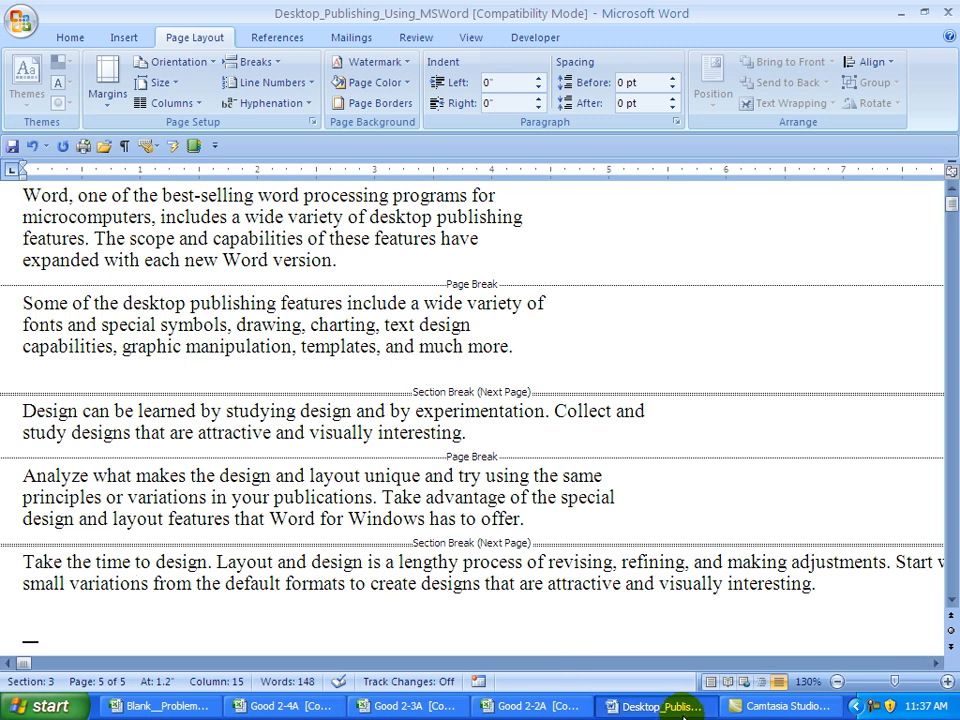
key("ctrl+Home")
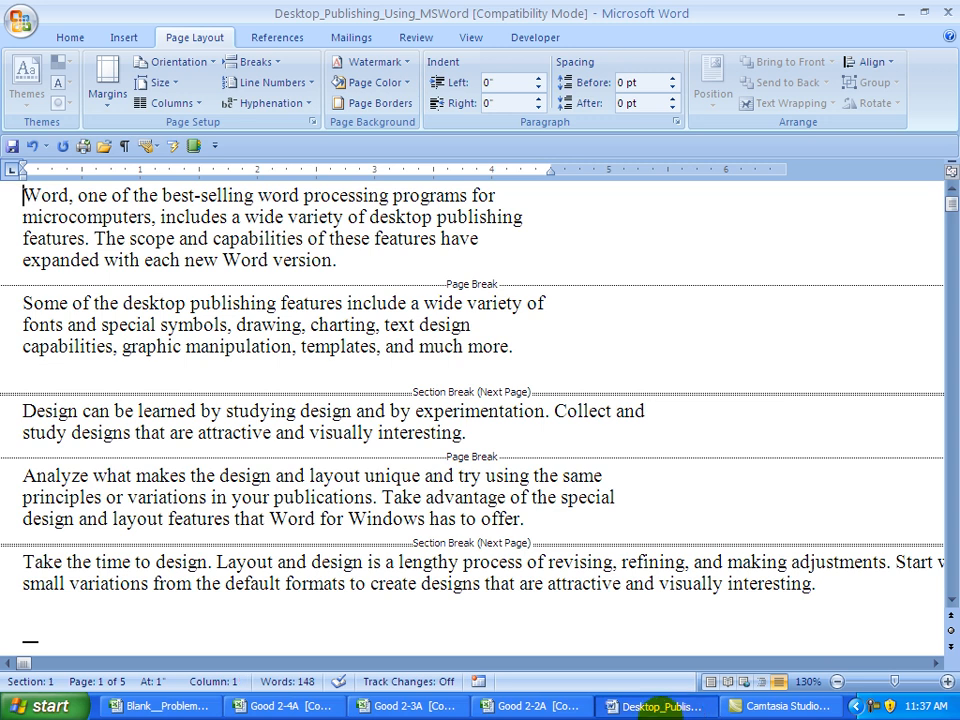
- Edit the header via Insert > Header, tick Different First Page, and go to the page-2 header
left_click(123, 38)
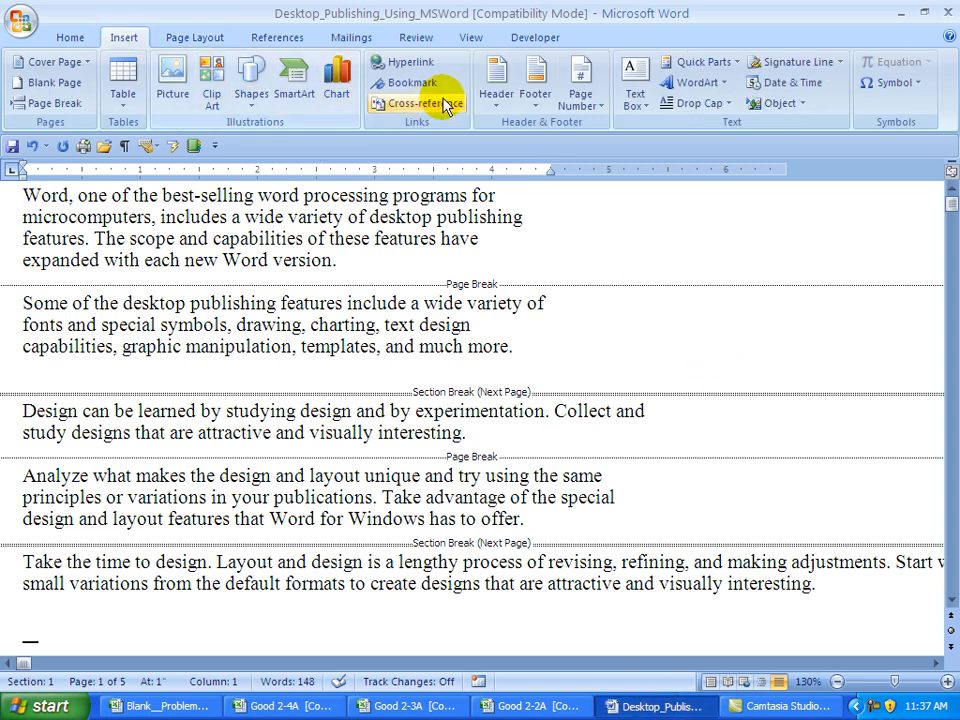
left_click(494, 88)
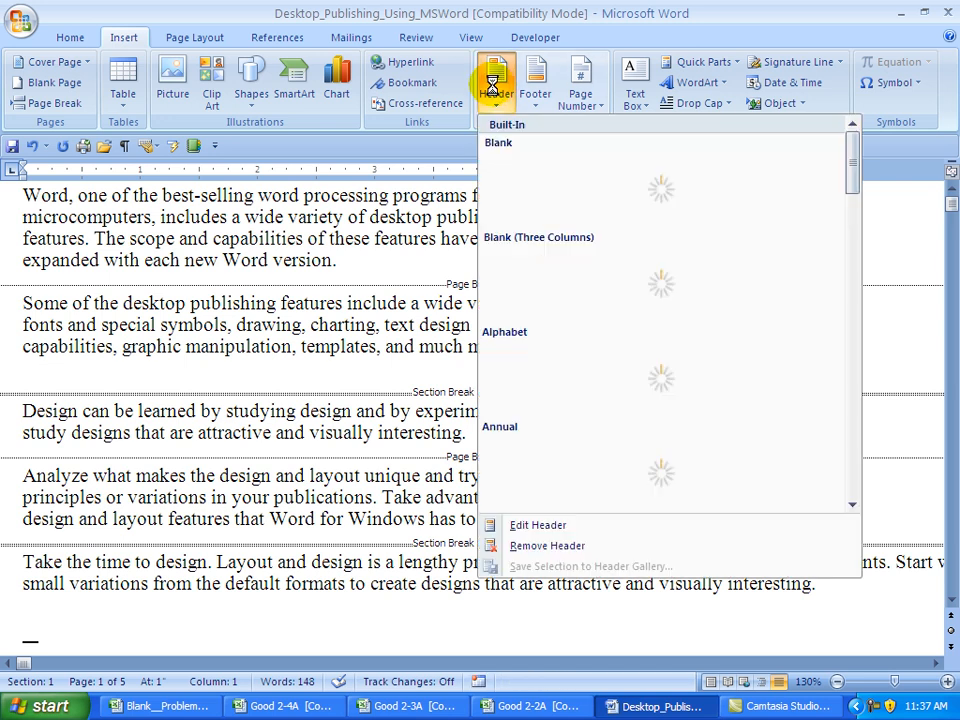
left_click(535, 527)
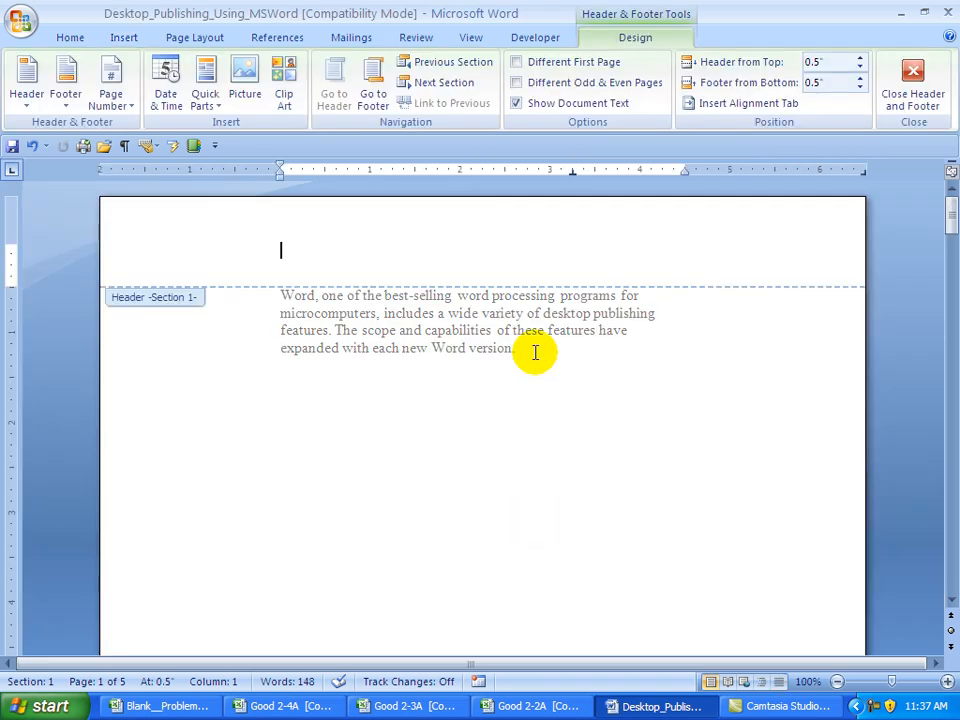
left_click(517, 64)
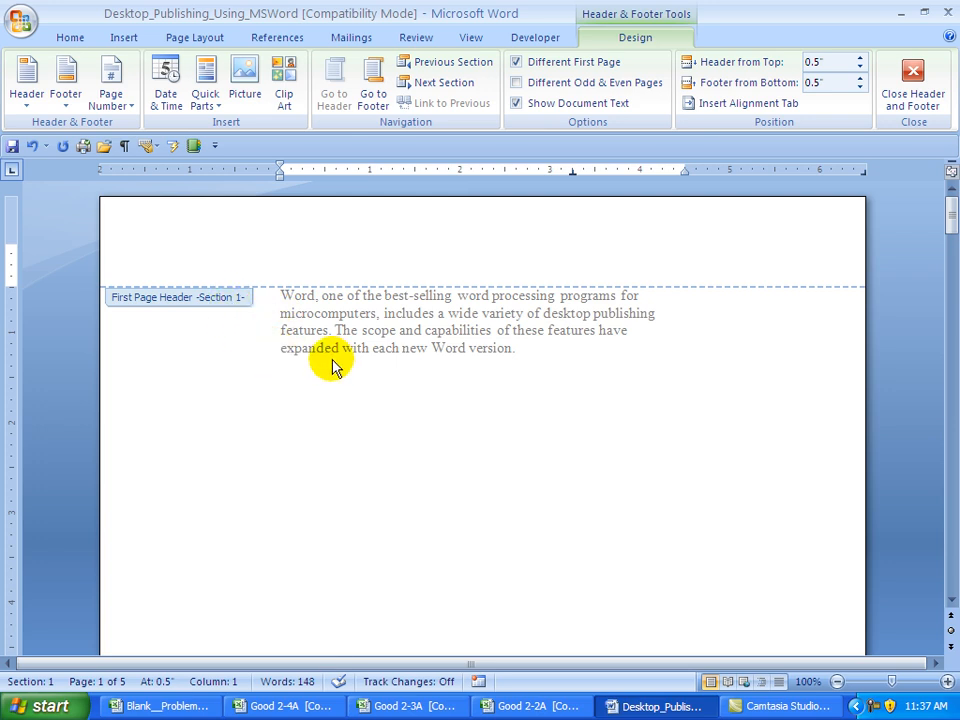
left_click(420, 86)
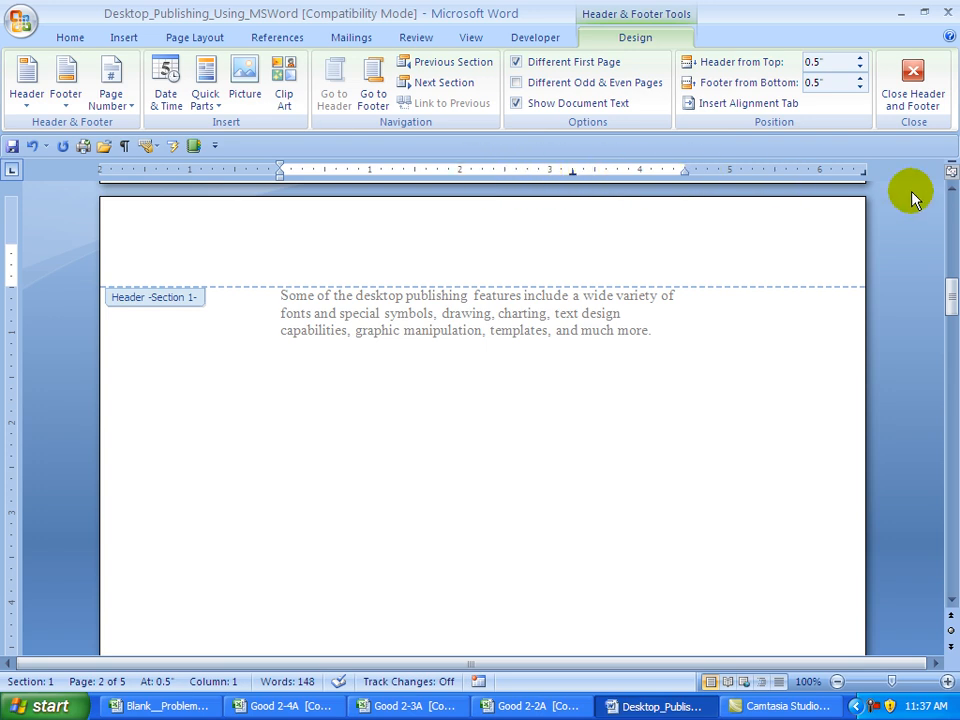
- Clear the header's tabs, add a 2.25" center and 4.5" right tab, then type 'Word Processing'
right_click(281, 250)
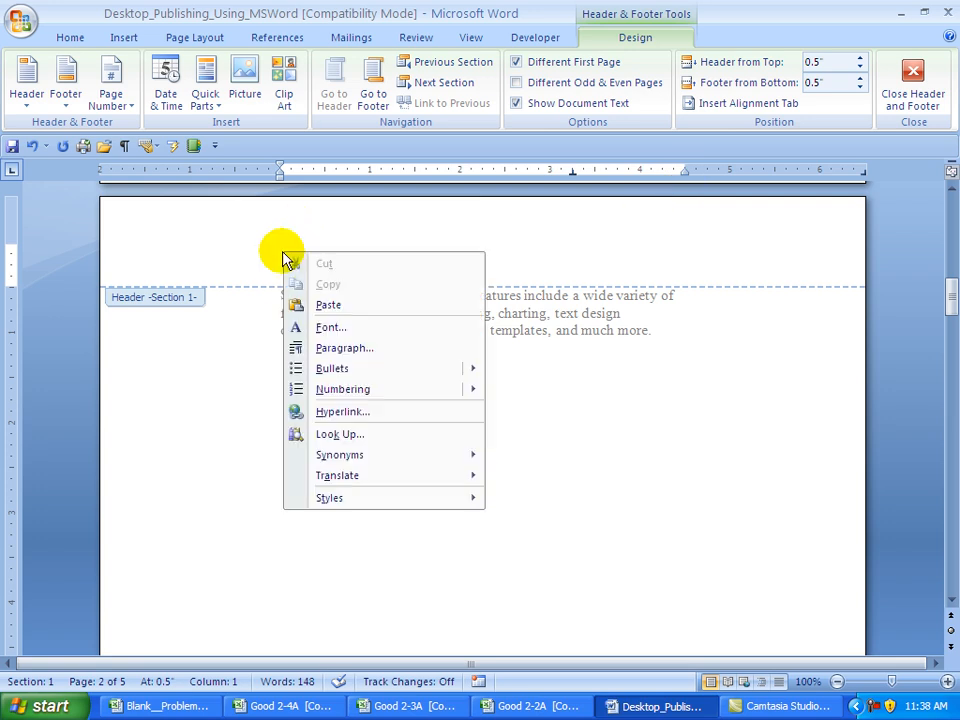
left_click(350, 350)
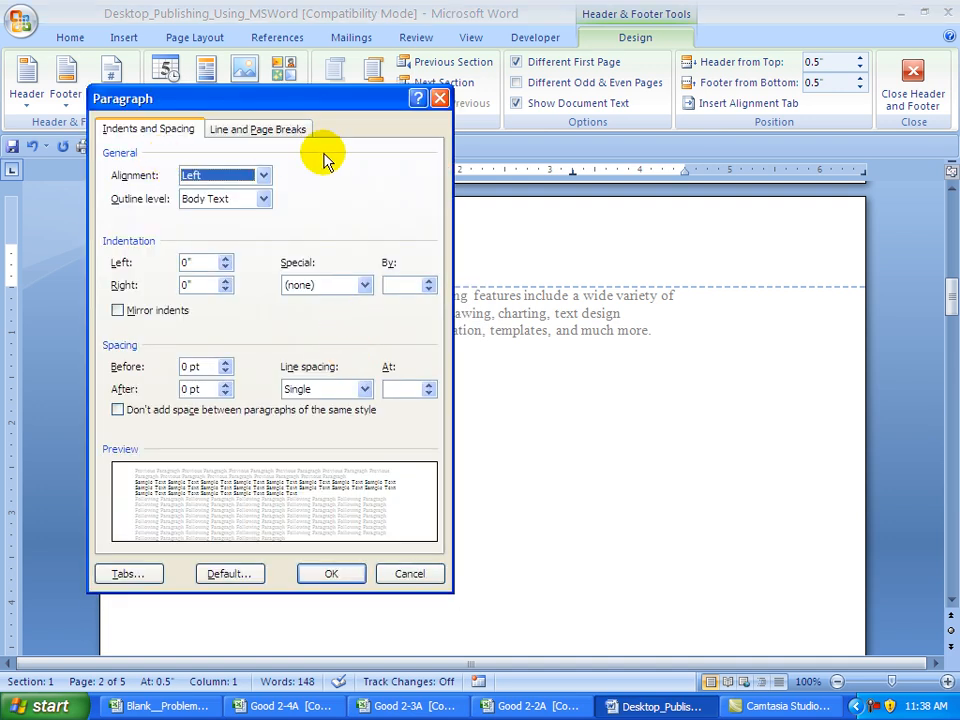
left_click(130, 574)
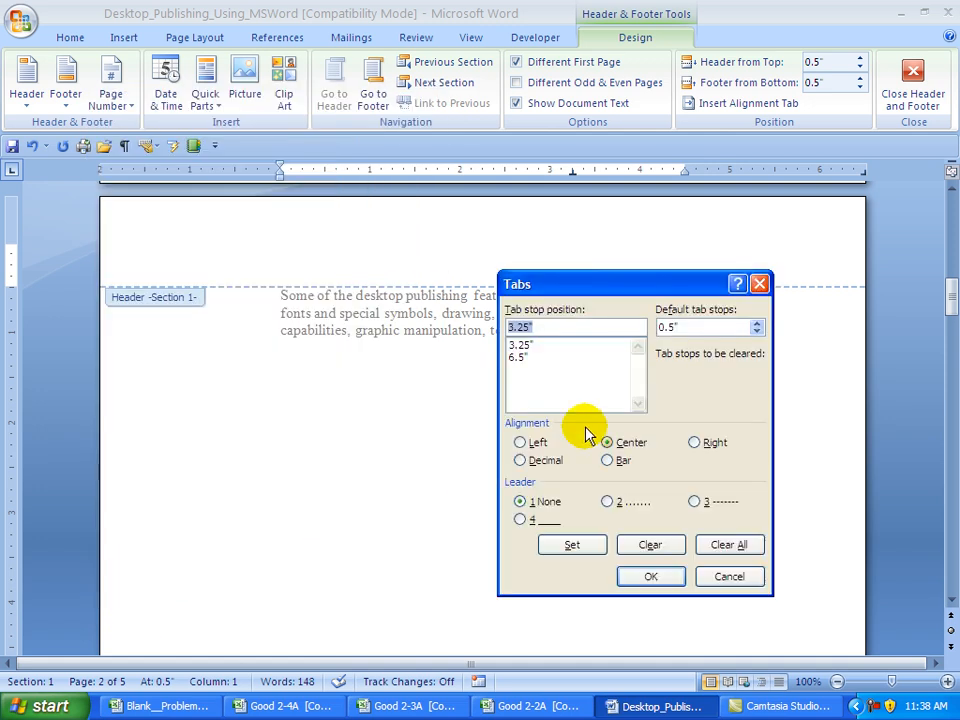
left_click(726, 545)
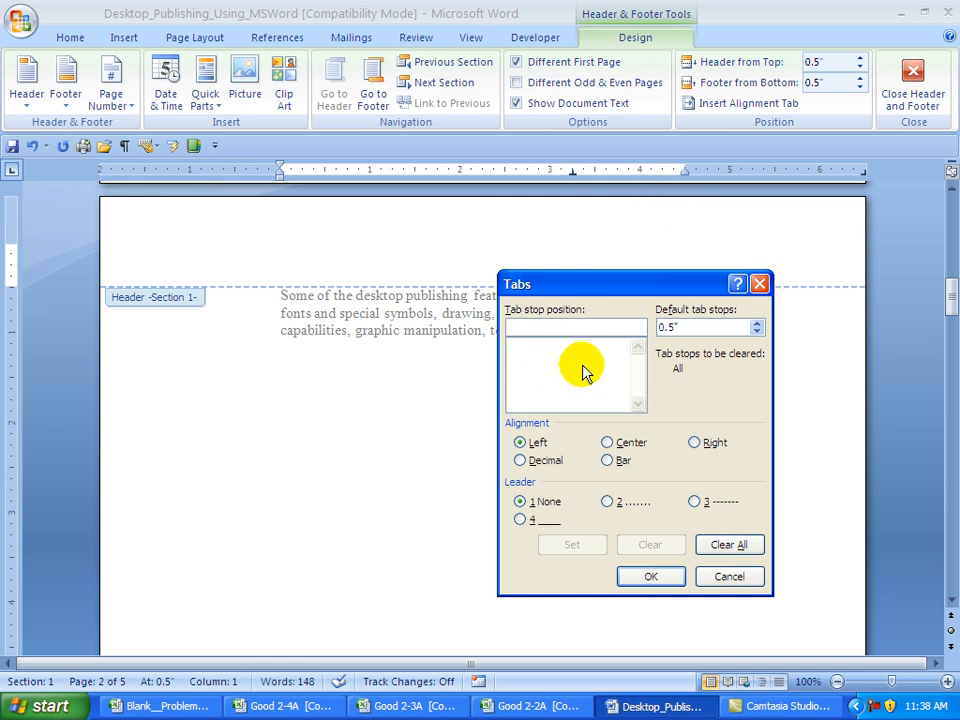
type("2.25")
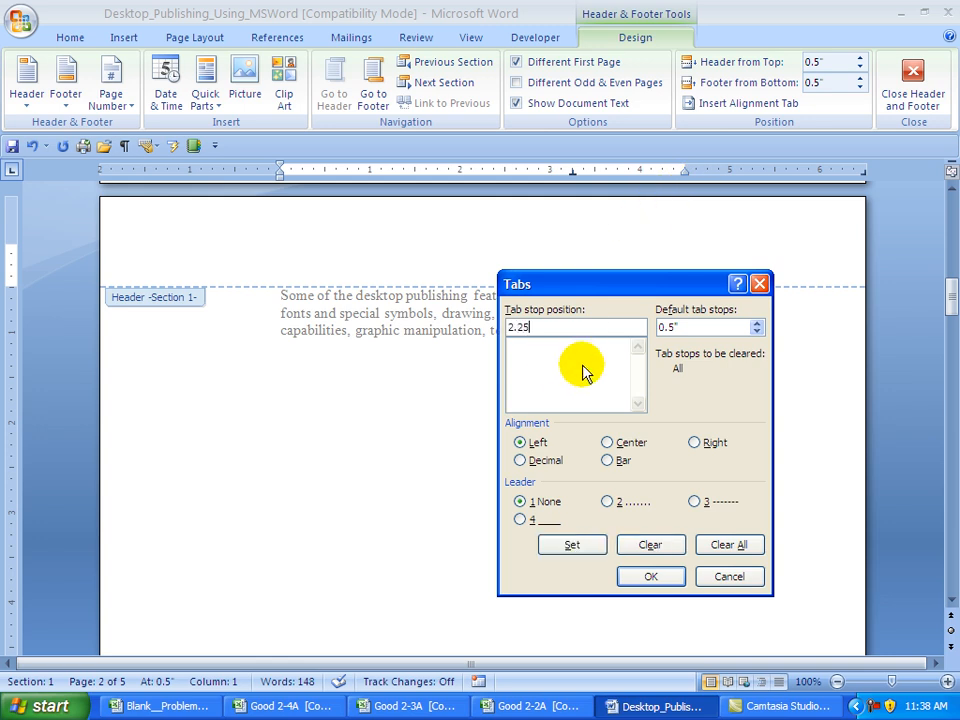
left_click(609, 444)
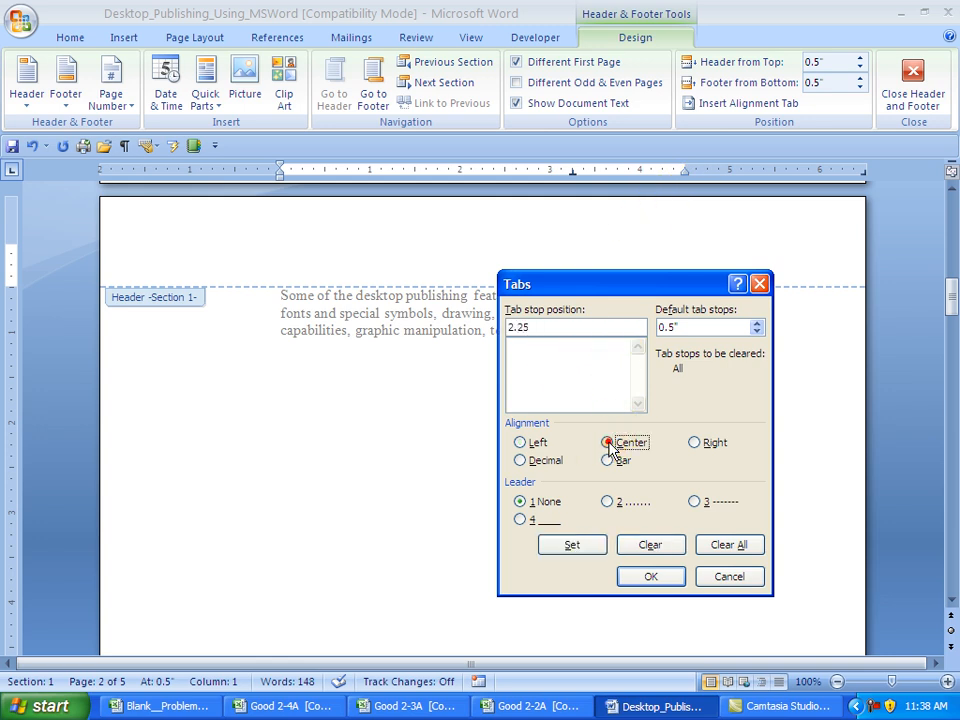
left_click(572, 546)
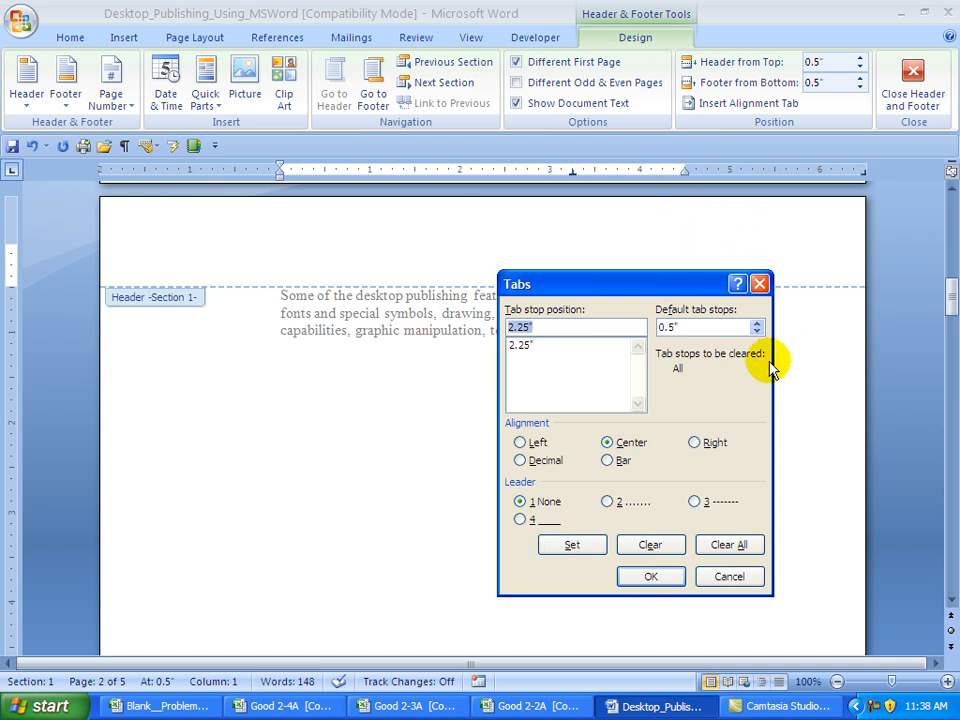
type("4.5")
left_click(693, 443)
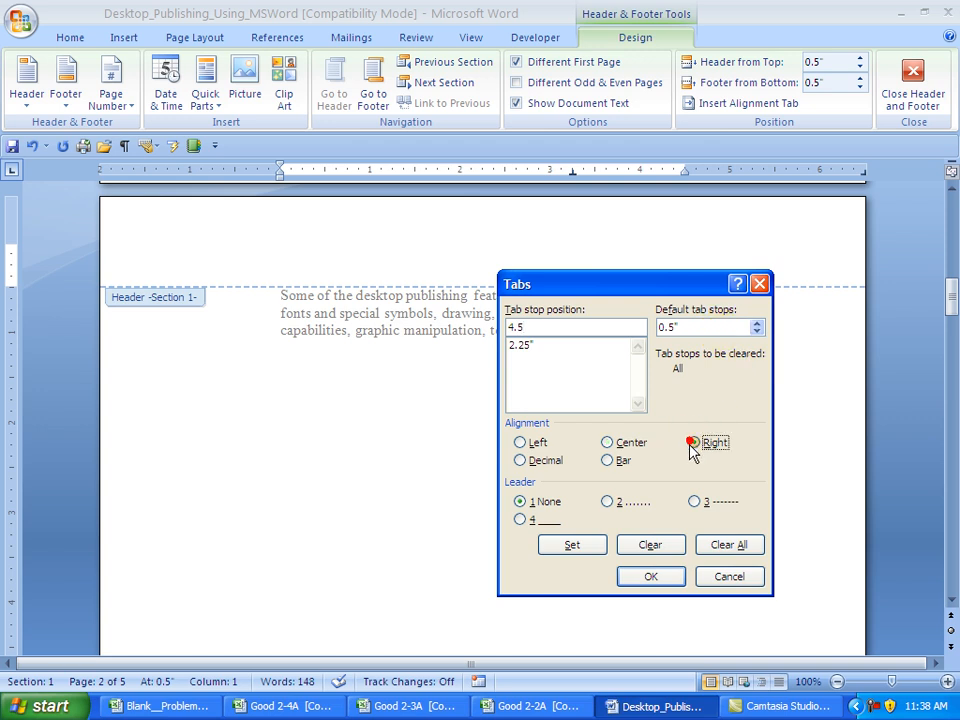
left_click(569, 546)
left_click(645, 578)
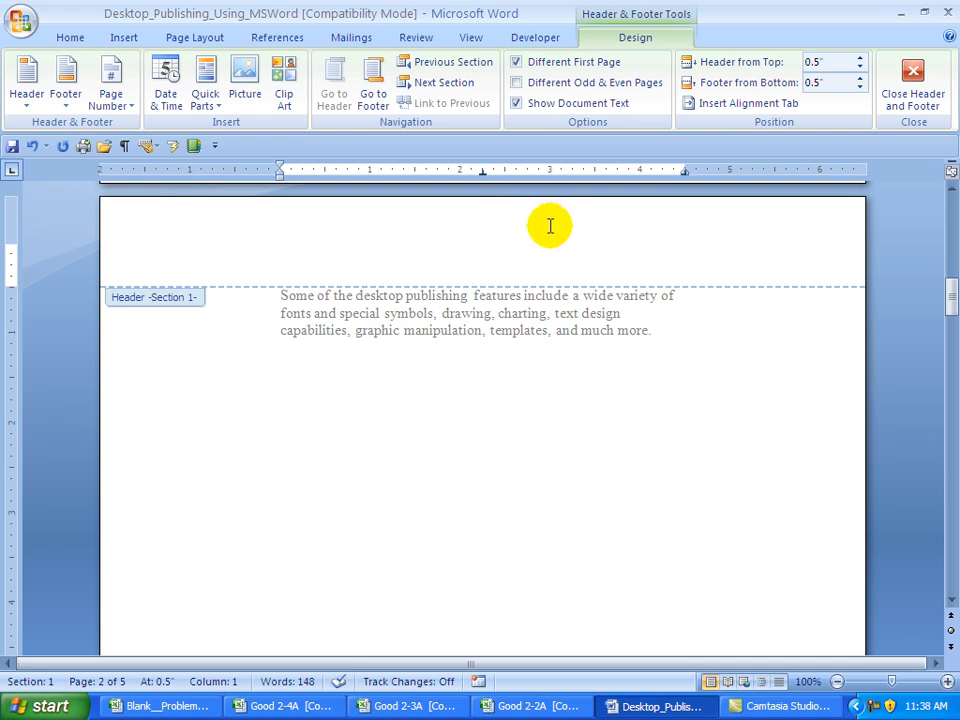
type("Word Processing")
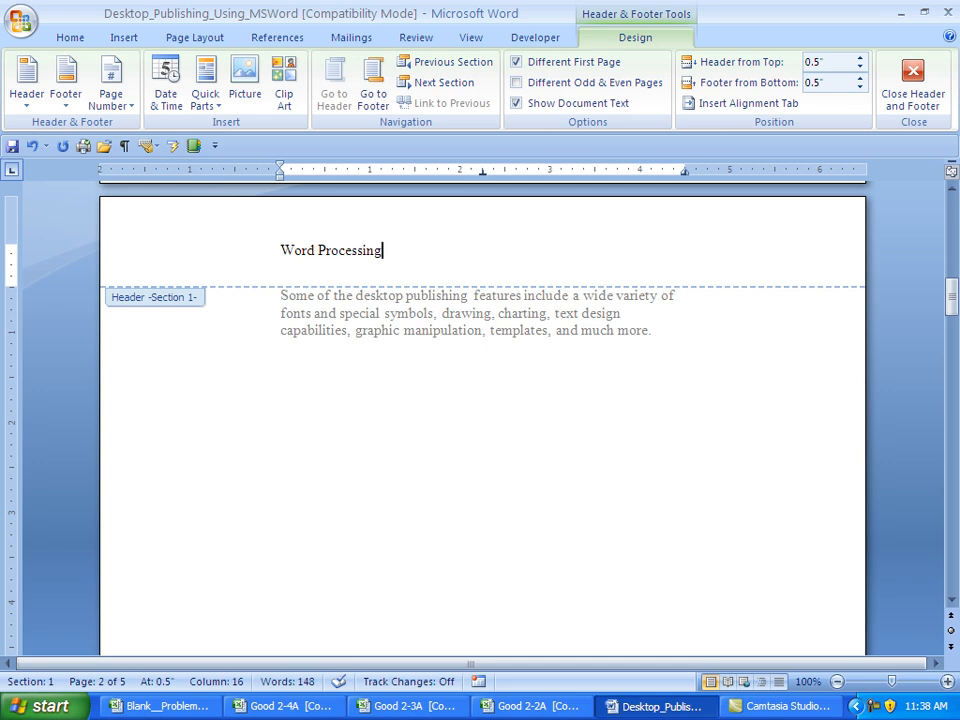
- Insert the date 4/13/11 at the centre tab of the Section 1 header
key("Tab")
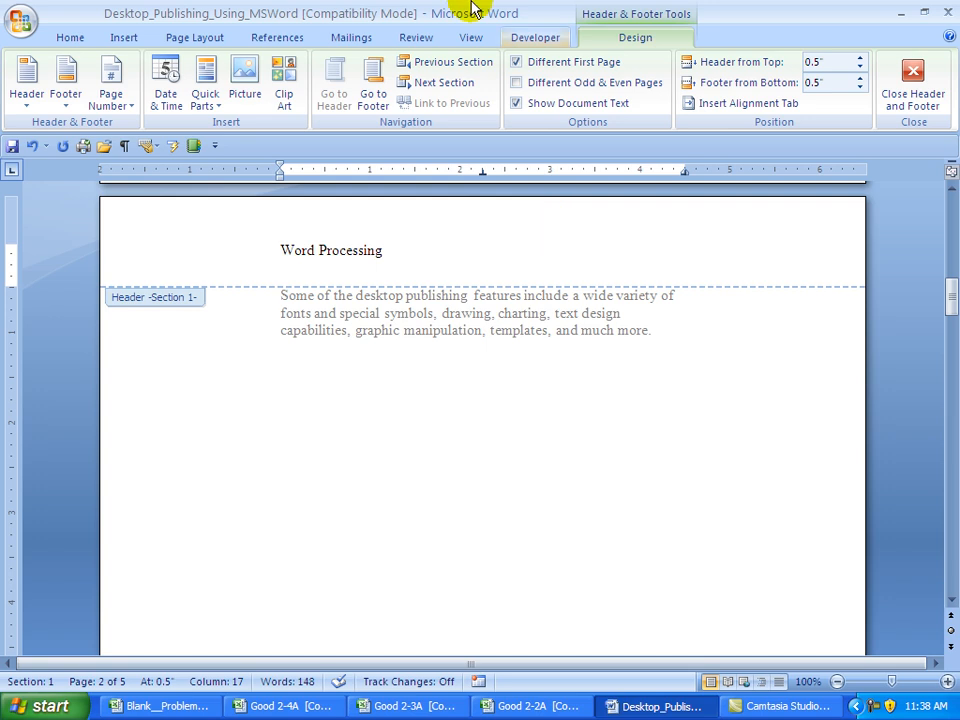
left_click(162, 94)
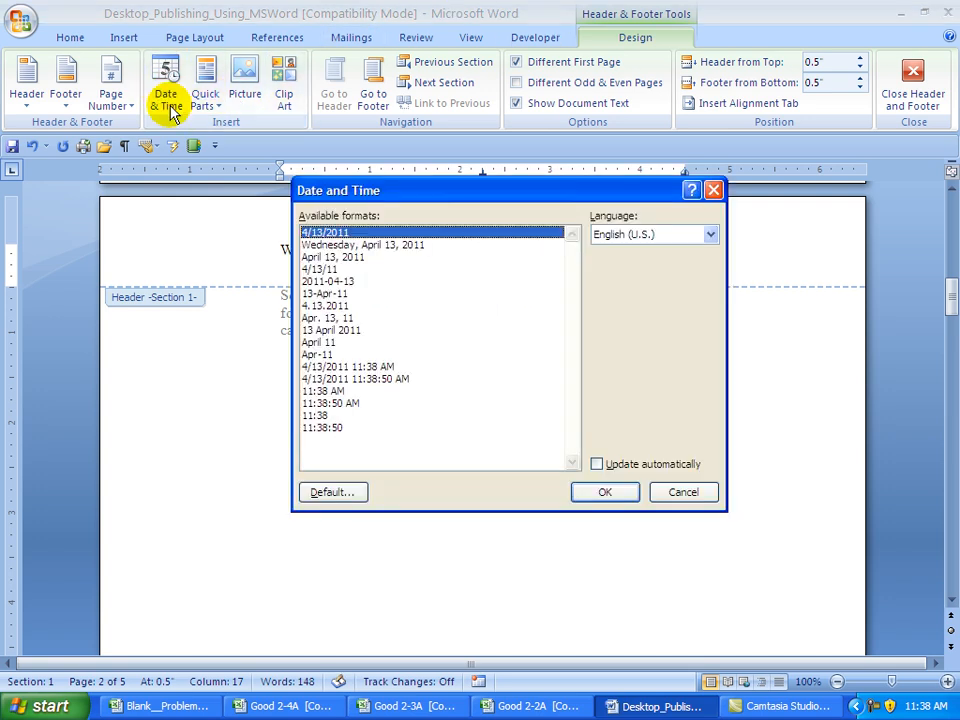
left_click(313, 270)
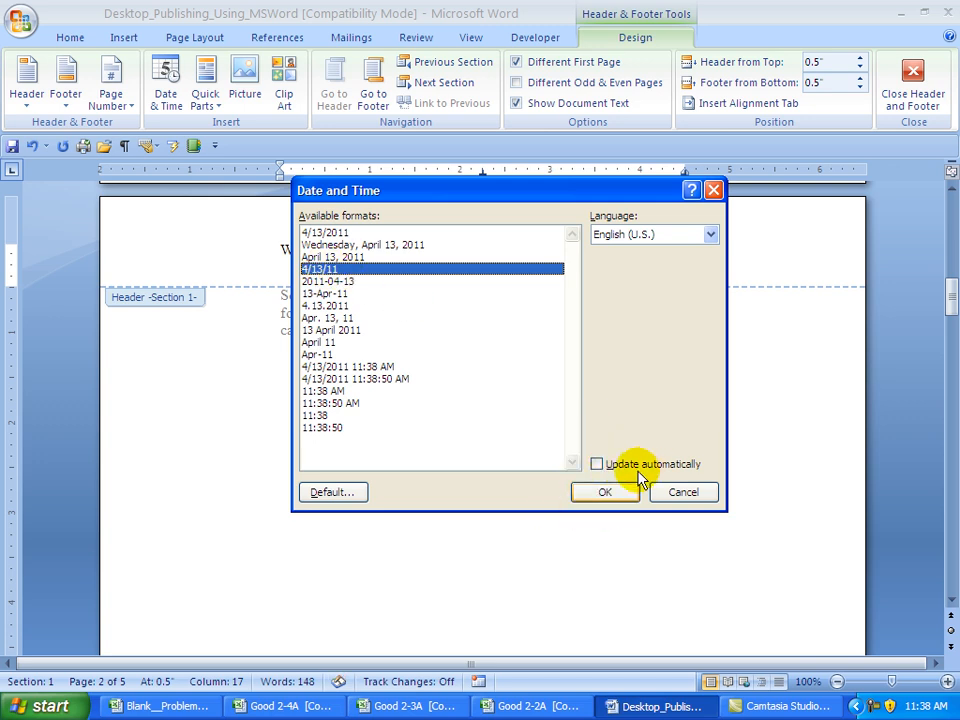
left_click(605, 493)
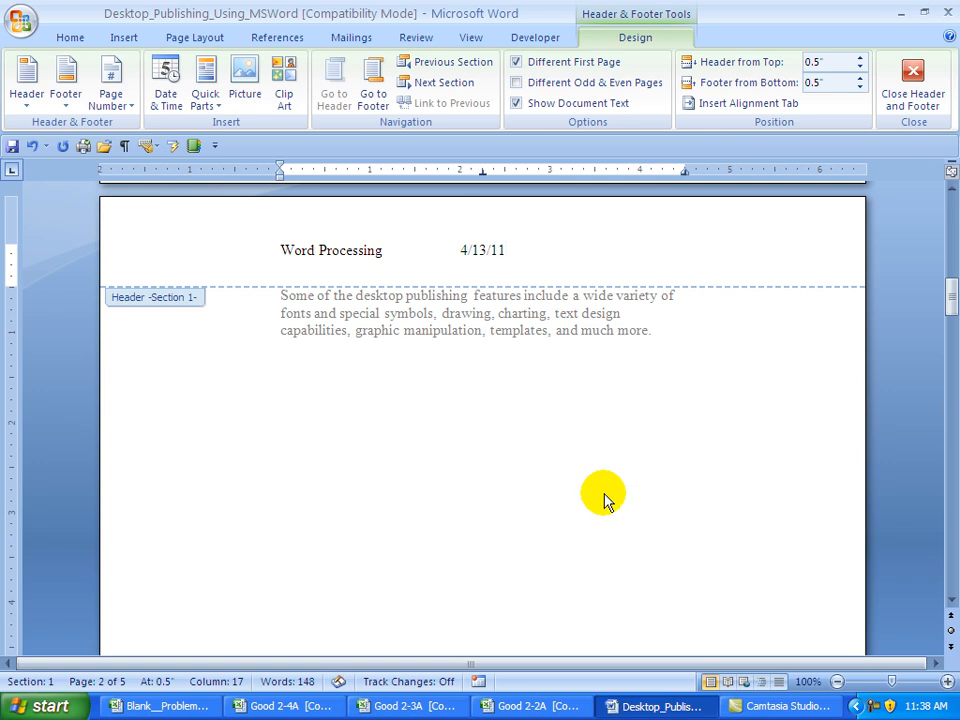
- Add 'Page' followed by a plain page number at the right tab
key("Tab")
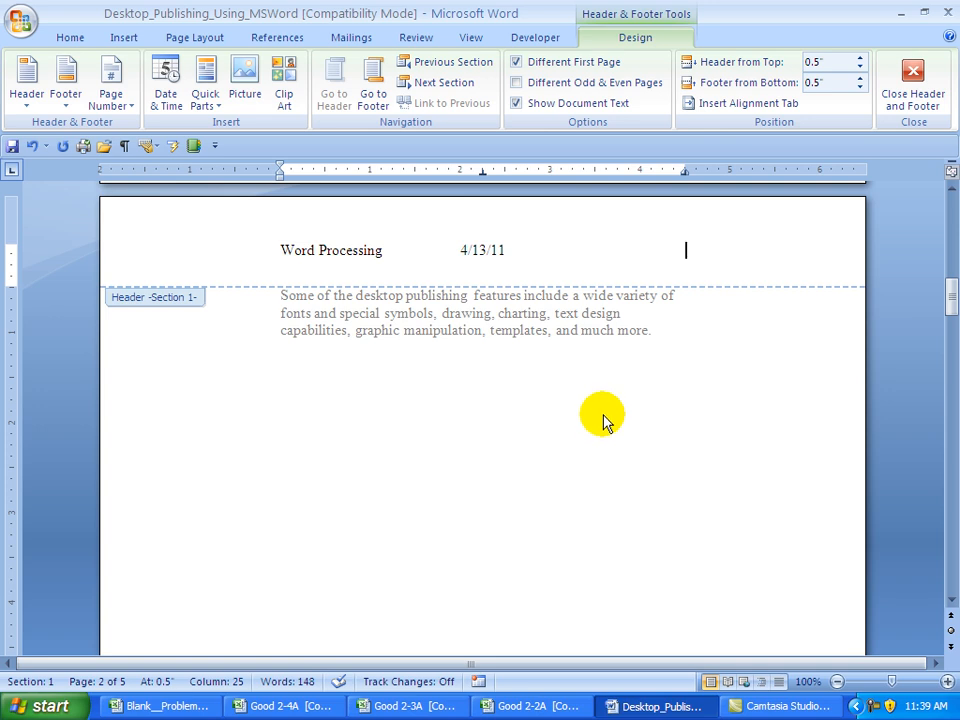
type("Page")
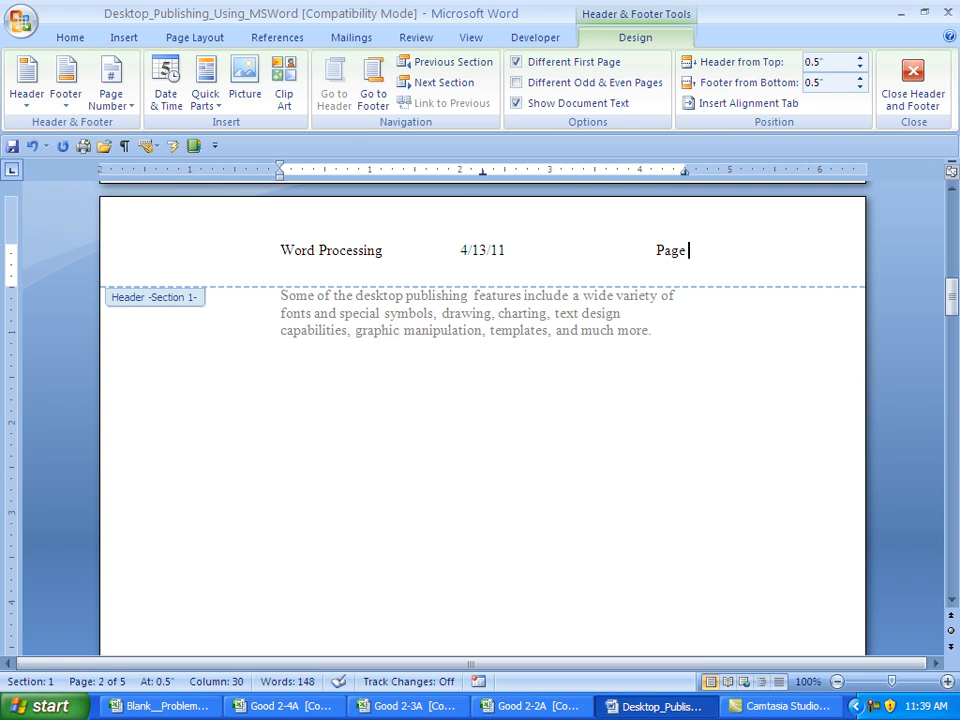
left_click(126, 113)
mouse_move(131, 189)
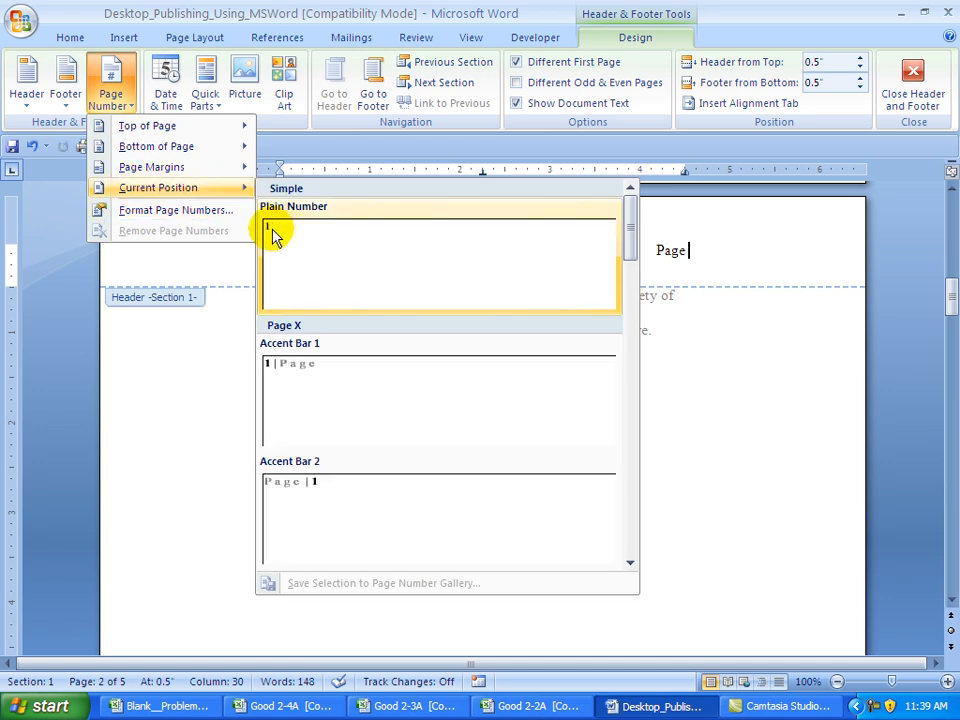
left_click(275, 235)
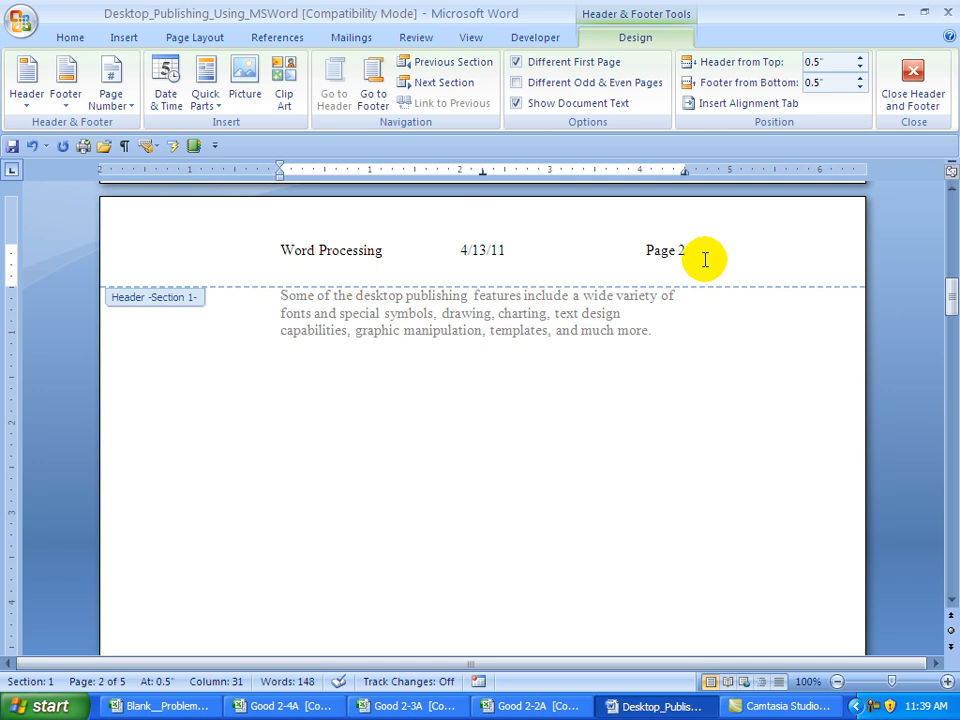
- Move to the Section 2 header and turn off Link to Previous
left_click(435, 84)
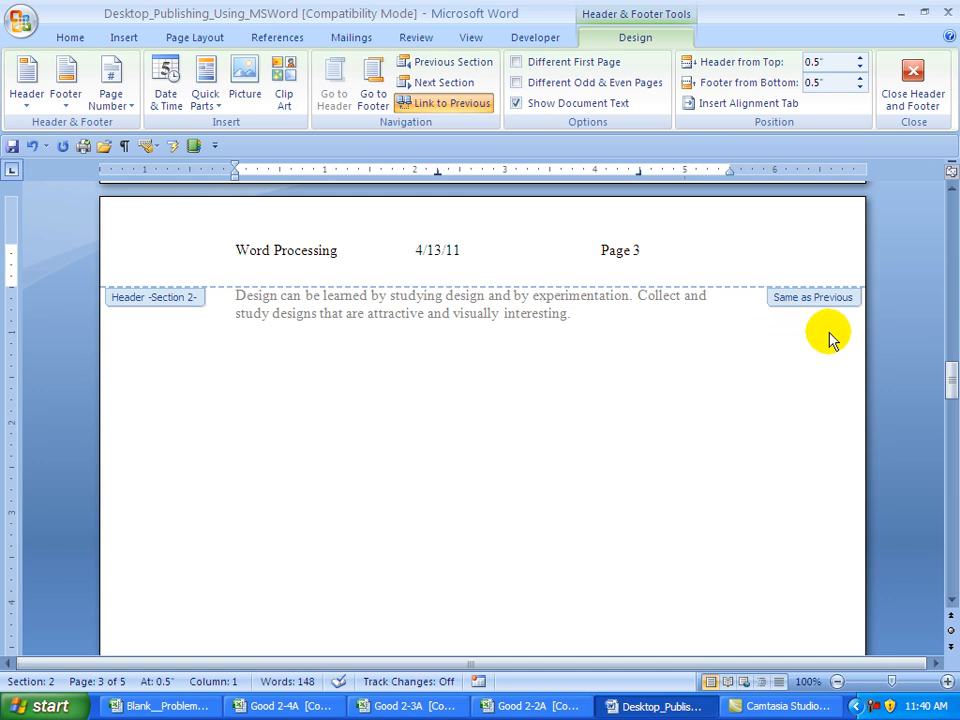
left_click(420, 103)
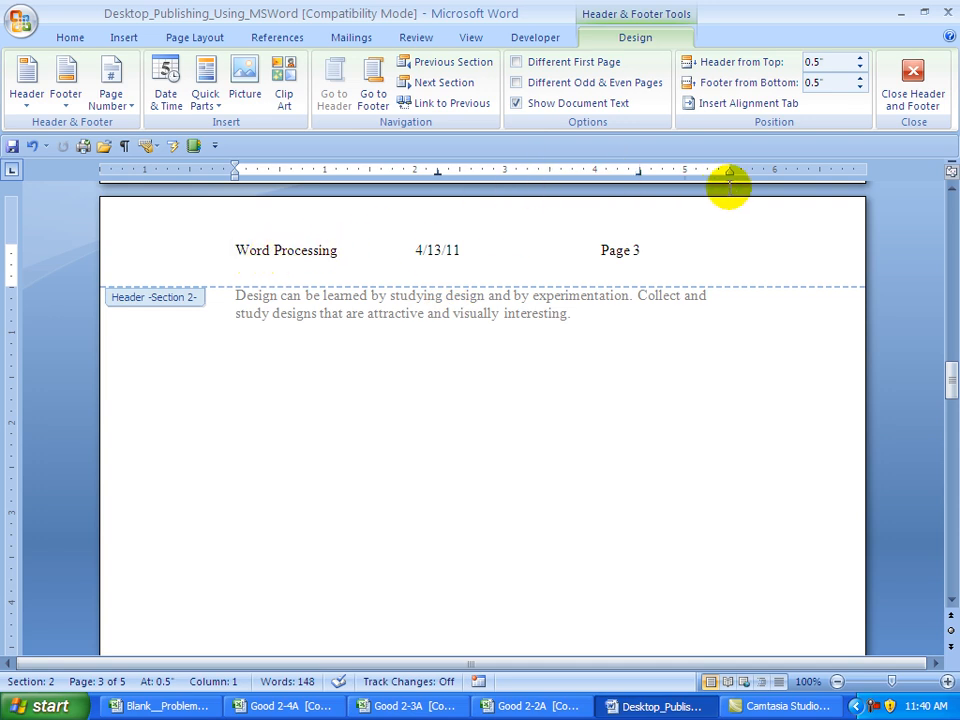
- Clear the Section 2 header's tab stops, add 2.75" centre and 5.5" right stops, and save
right_click(297, 250)
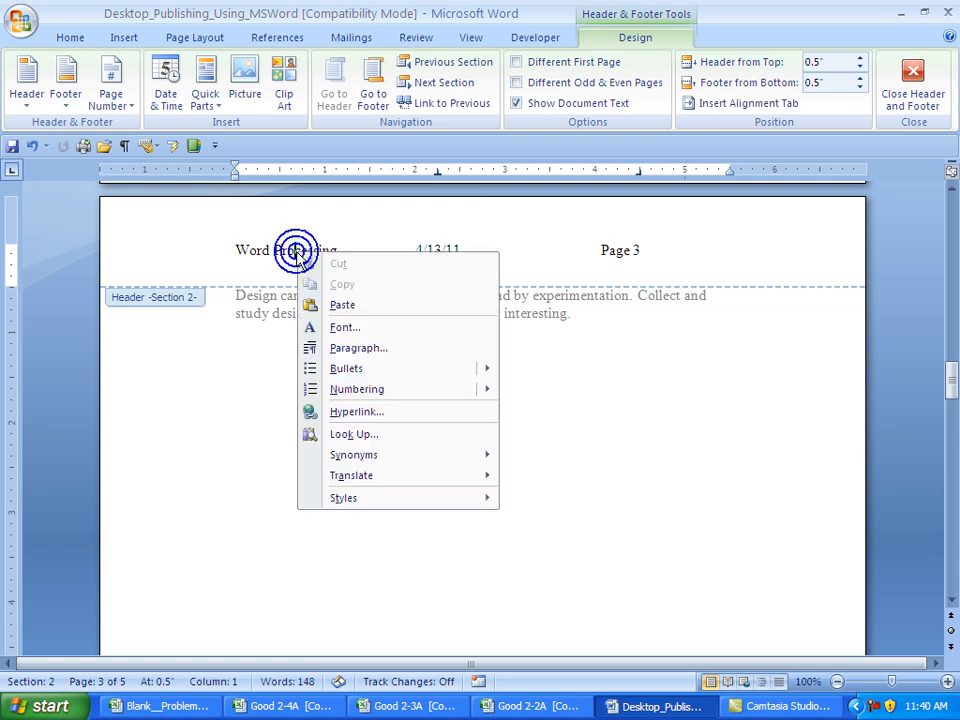
left_click(360, 353)
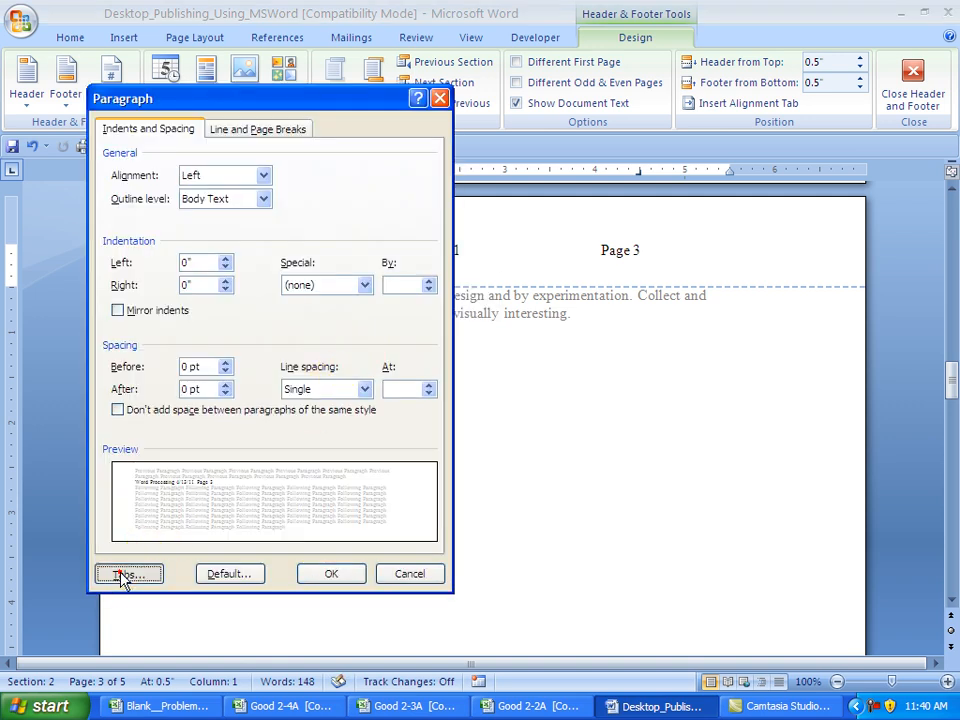
left_click(125, 574)
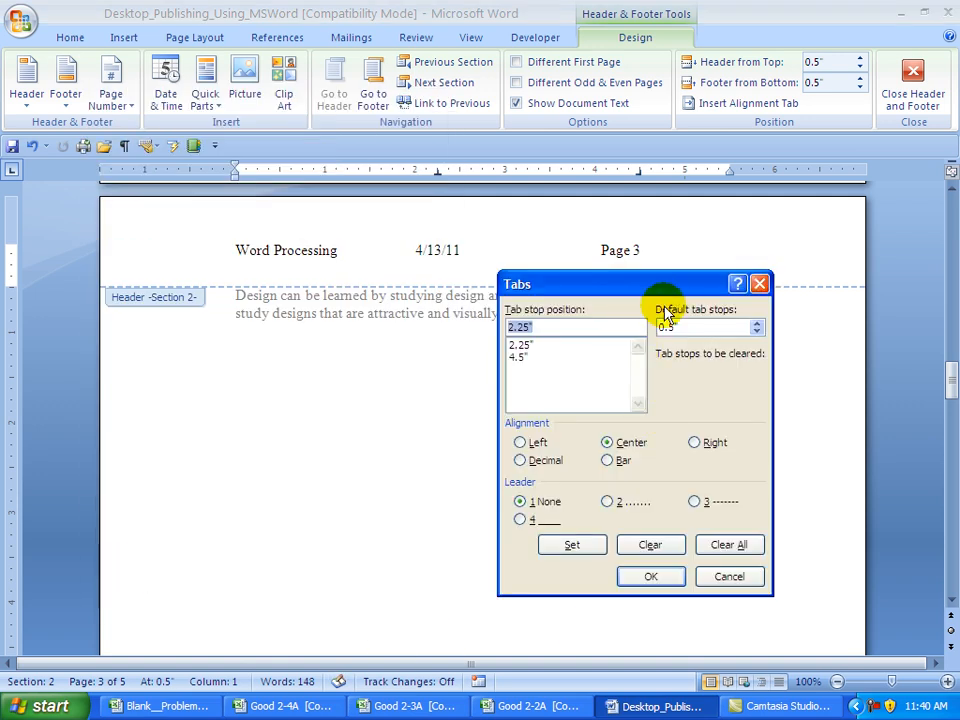
left_click(722, 552)
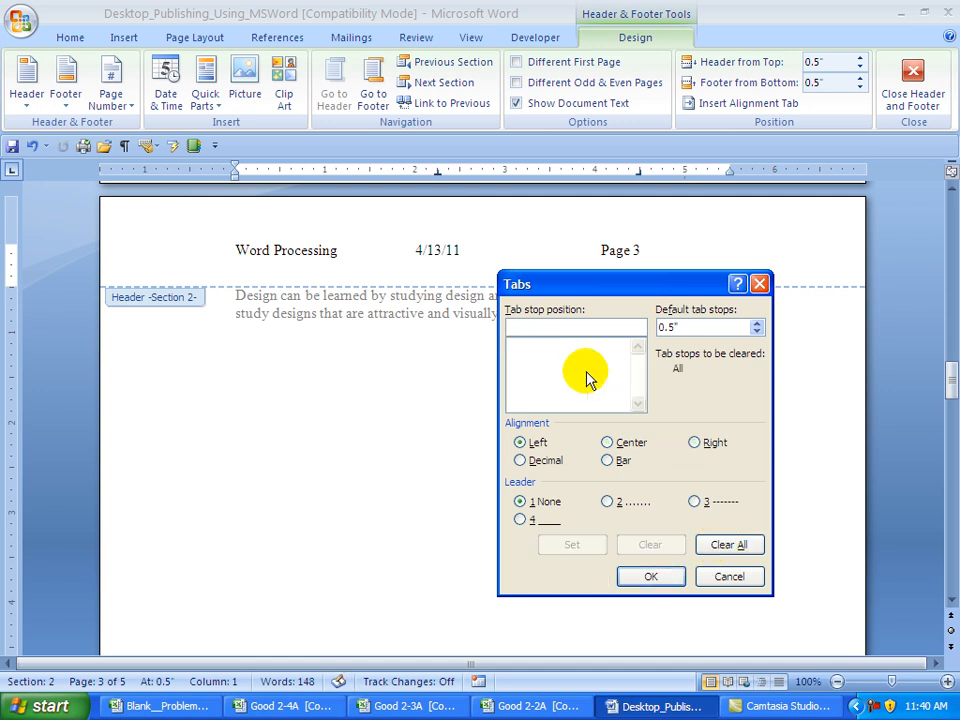
type("2.75")
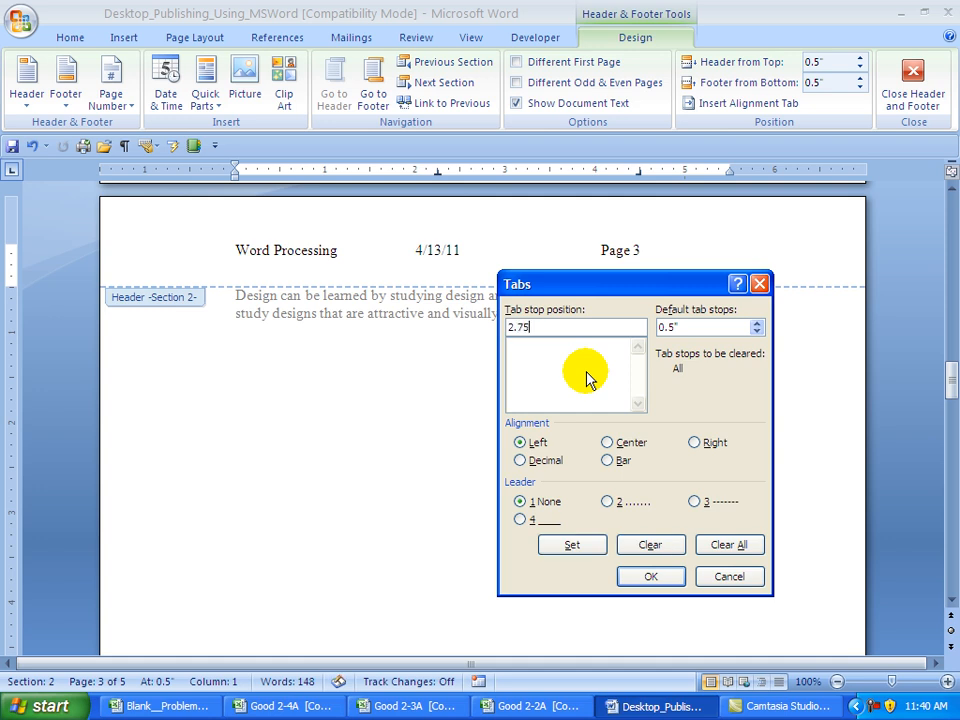
left_click(606, 442)
type("5")
left_click(572, 545)
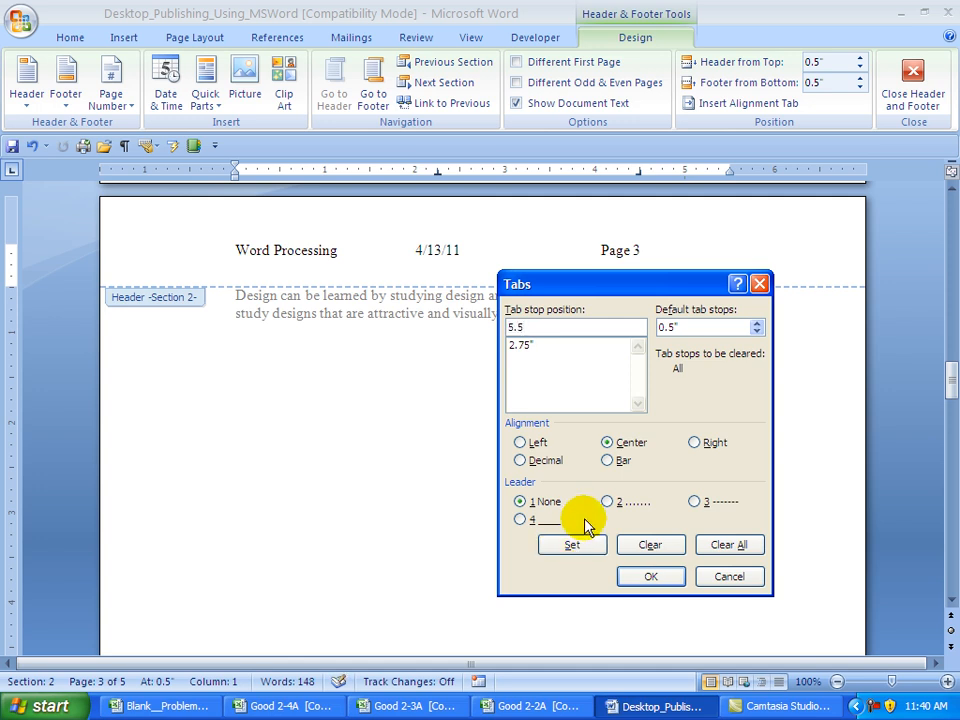
left_click(694, 442)
left_click(571, 542)
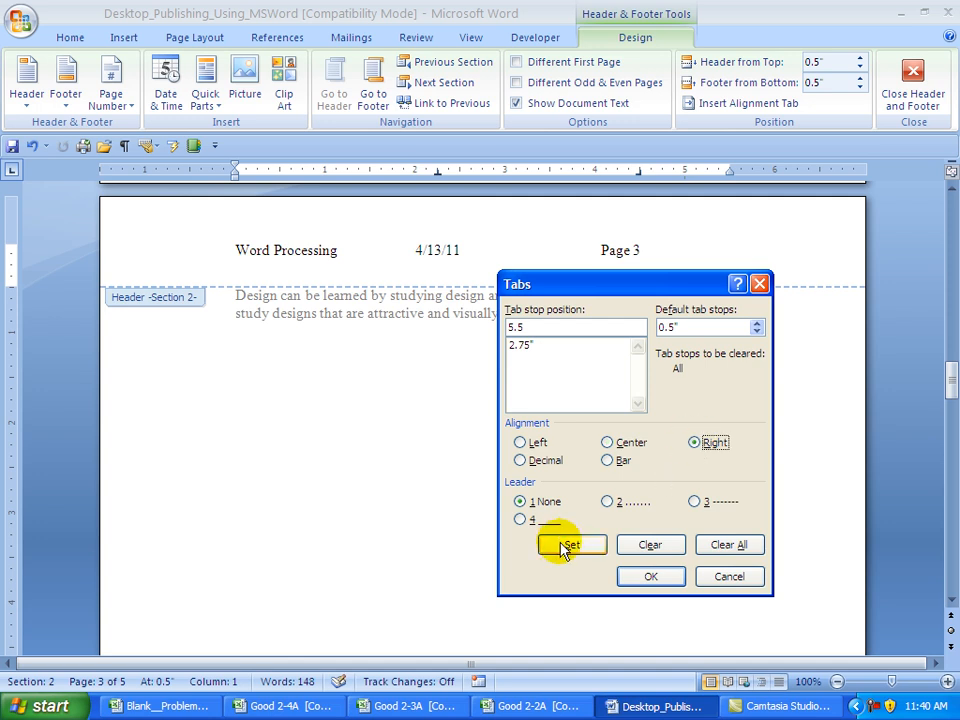
left_click(634, 578)
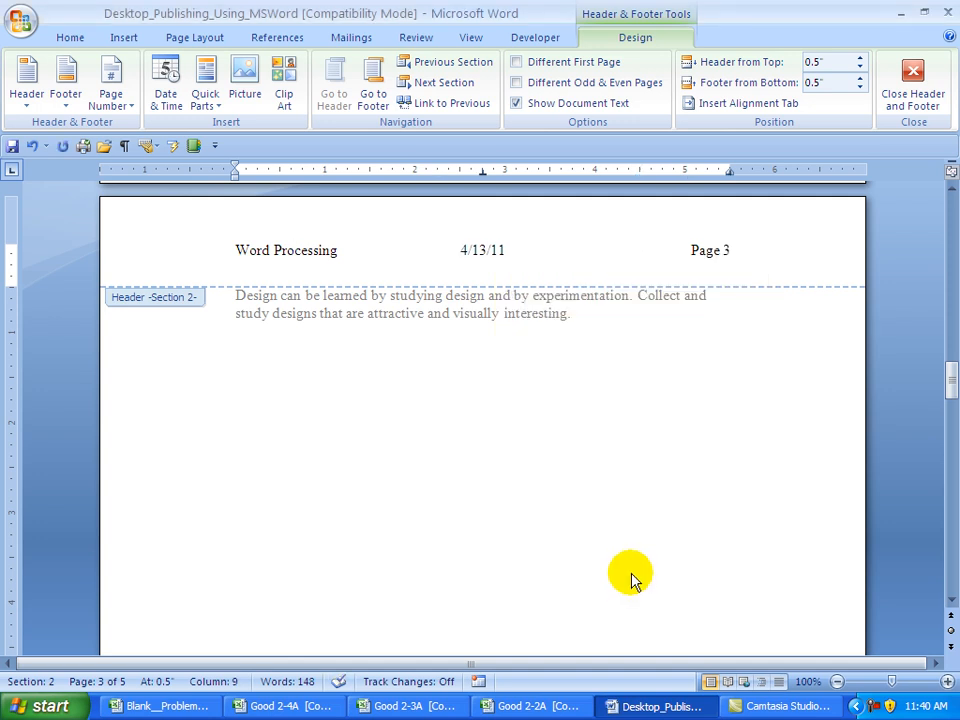
key("ctrl+s")
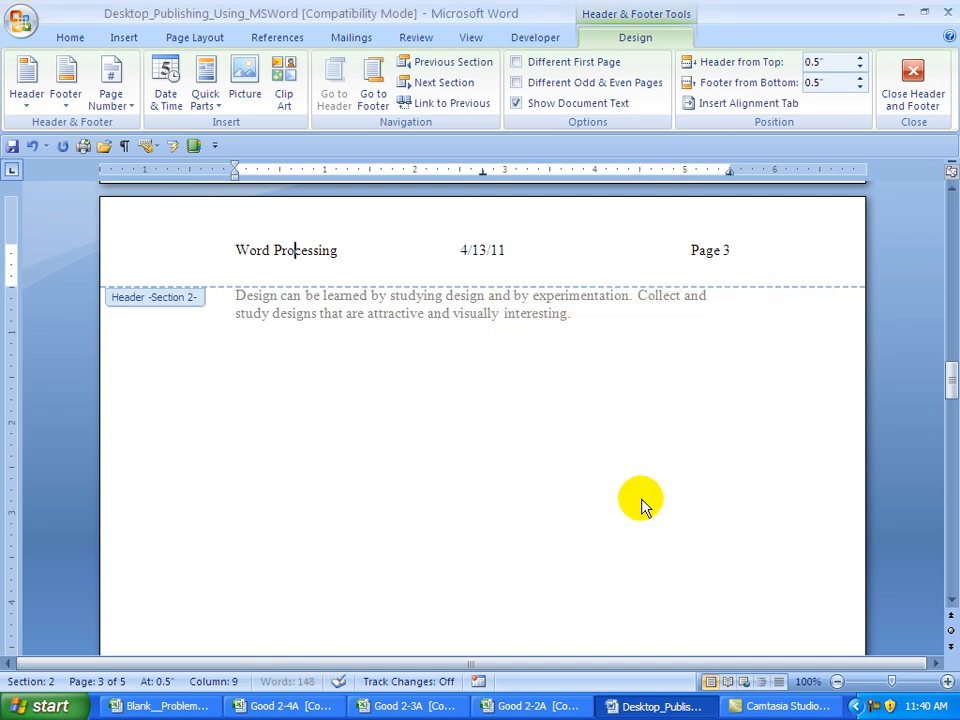
- Retype the header title as 'Design Features' and move to the Section 3 header on page 5
left_click_drag(237, 249, 298, 248)
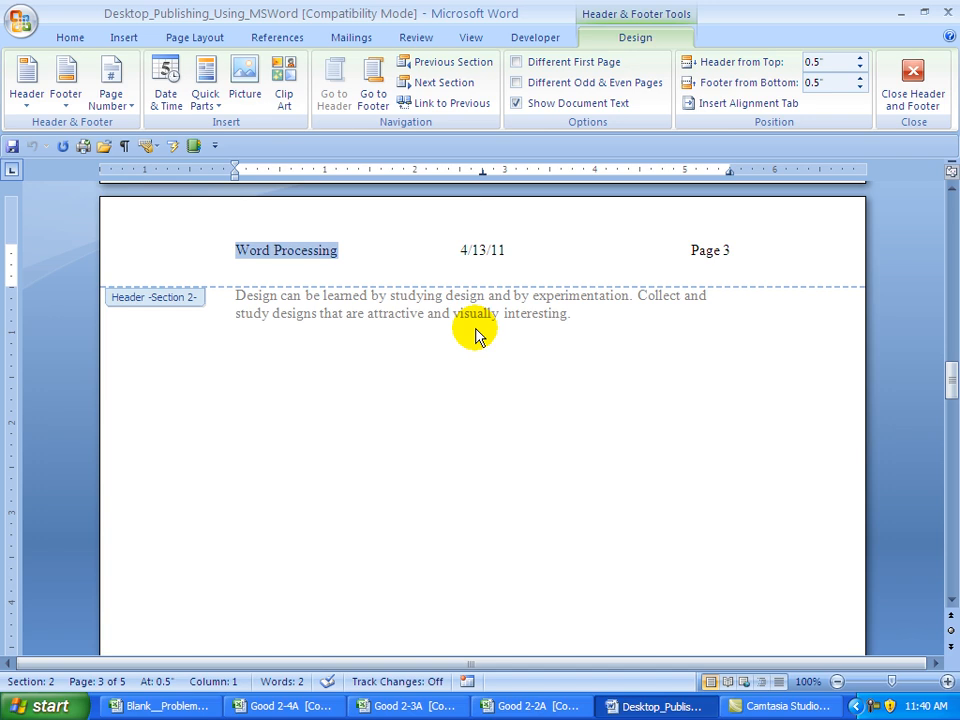
type("Design Feature")
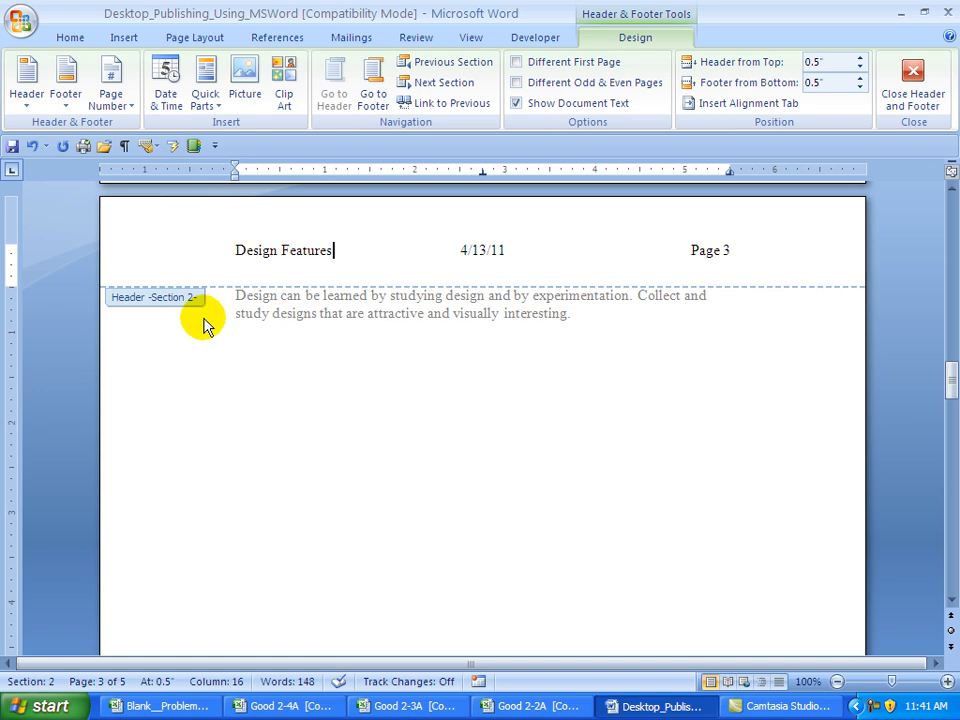
left_click(427, 85)
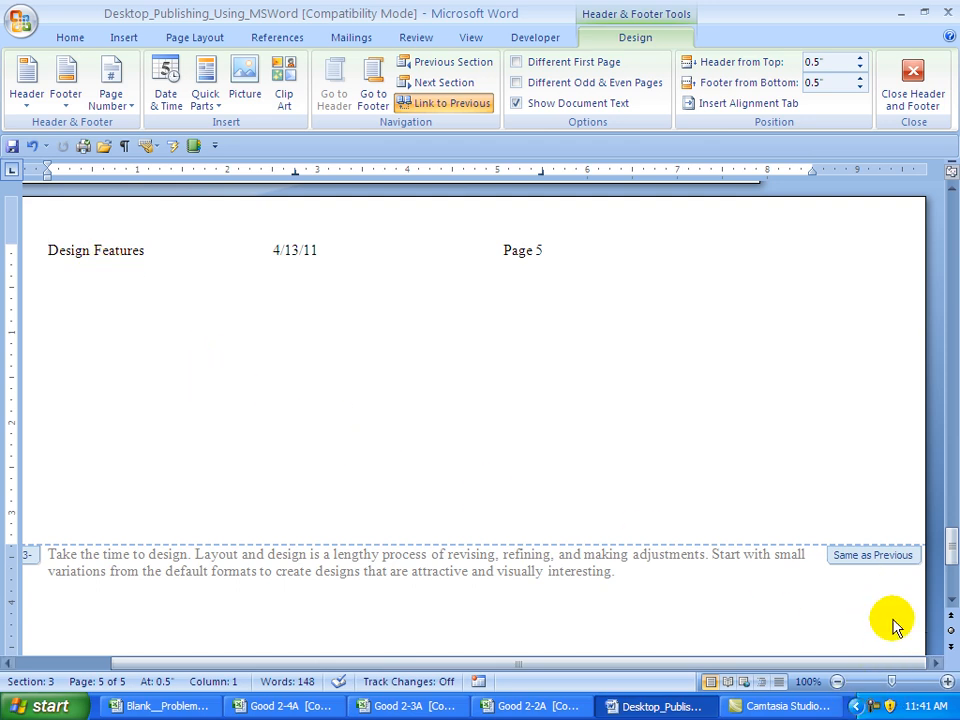
- Zoom out to 80% and unlink the Section 3 header from Section 2
left_click(837, 682)
left_click(837, 682)
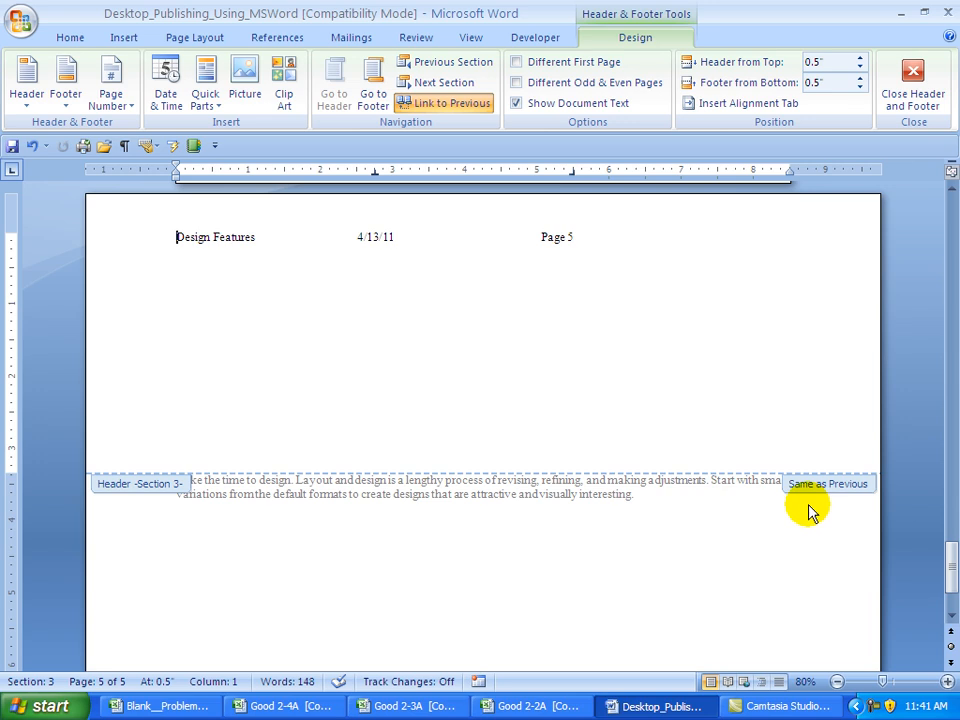
left_click(439, 104)
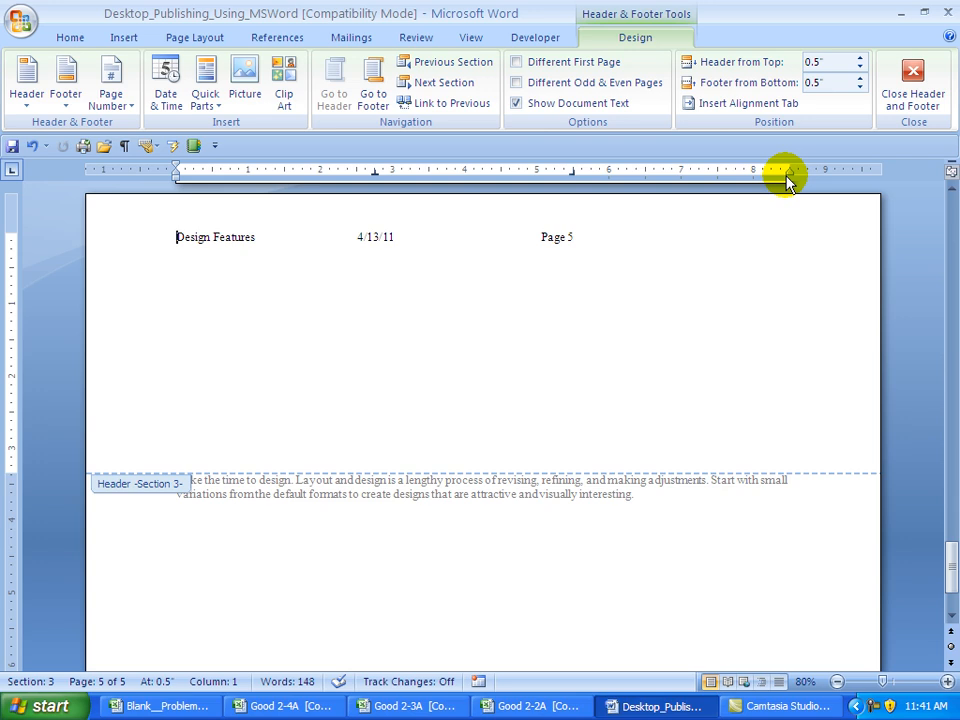
- Open the Section 3 header's tab settings and clear all existing tab stops
right_click(203, 237)
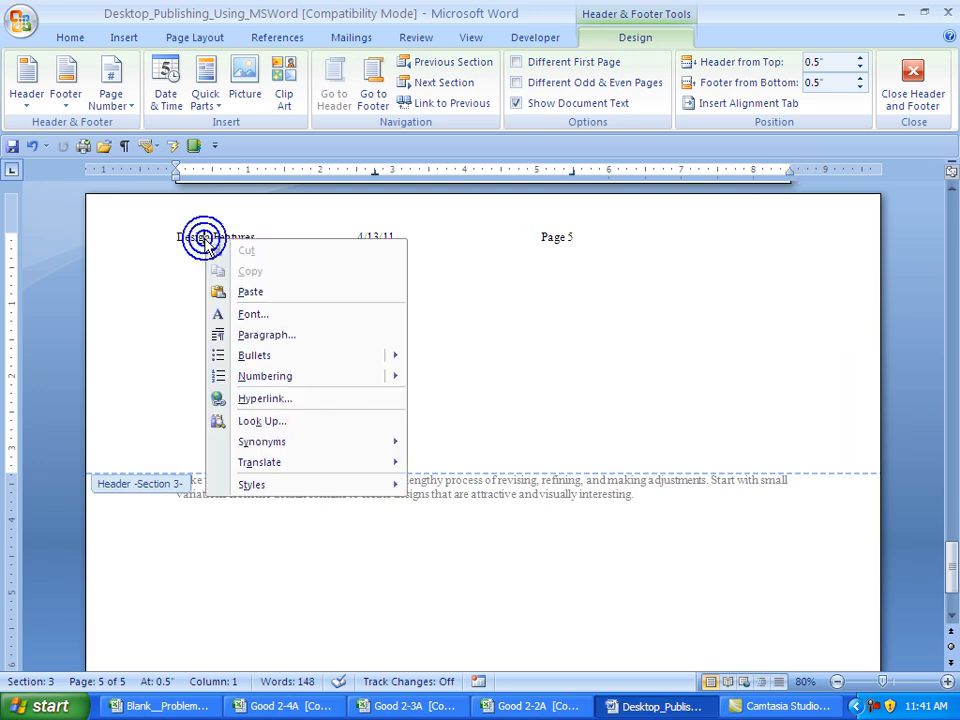
left_click(250, 318)
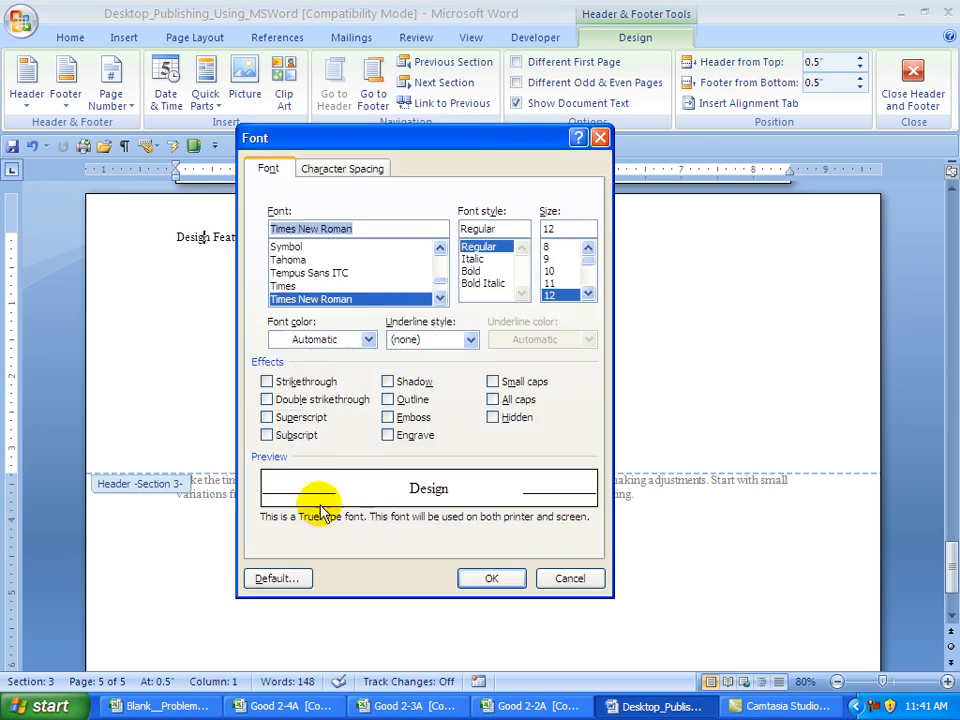
left_click(600, 137)
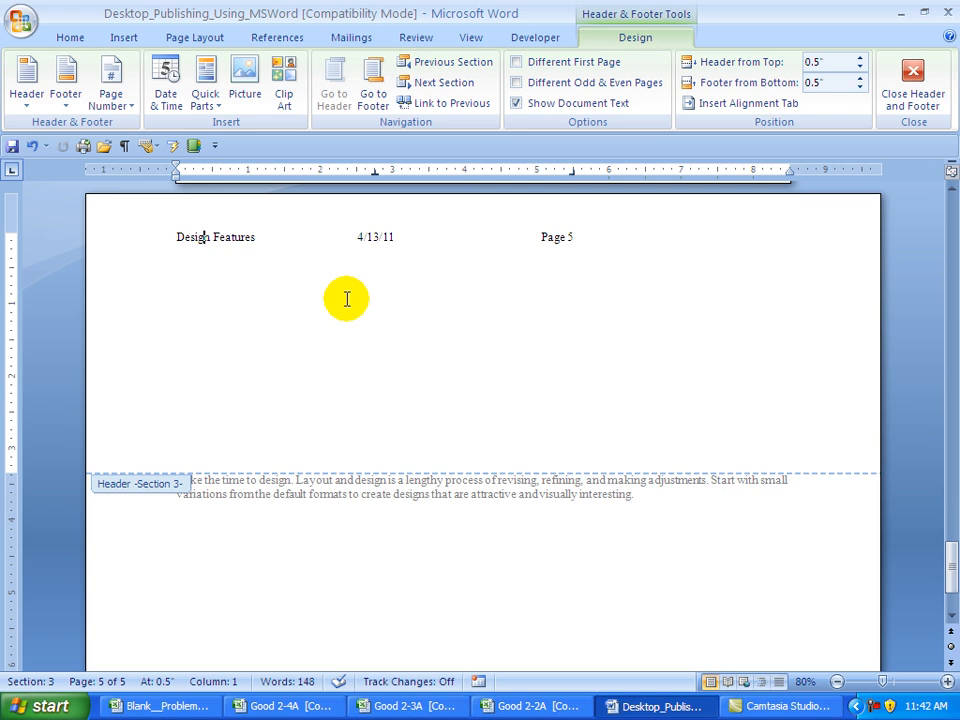
right_click(381, 237)
left_click(425, 333)
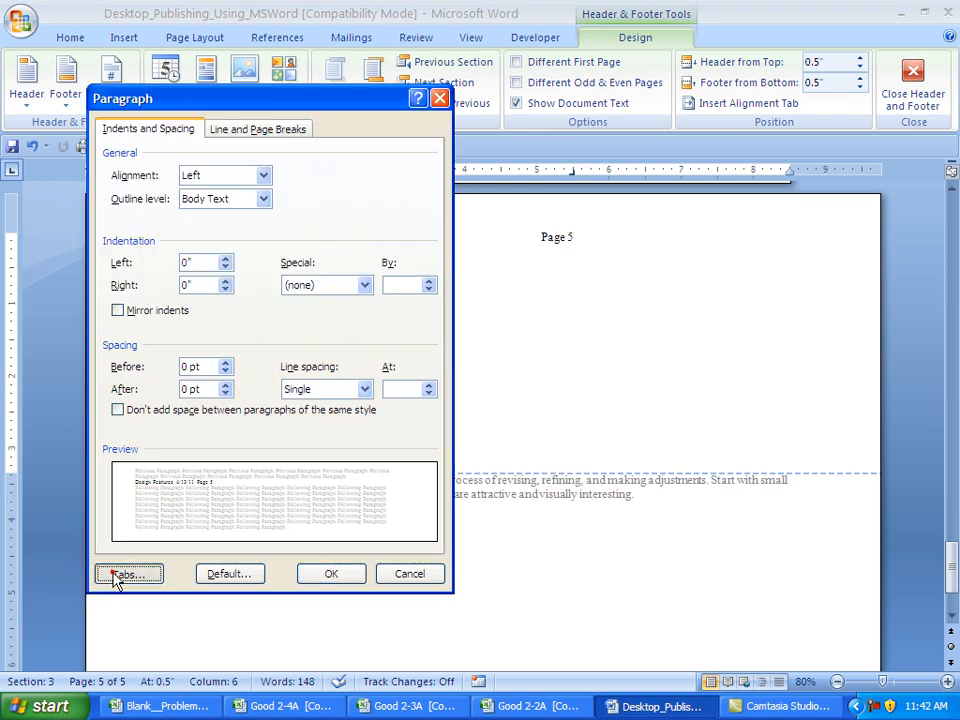
left_click(118, 574)
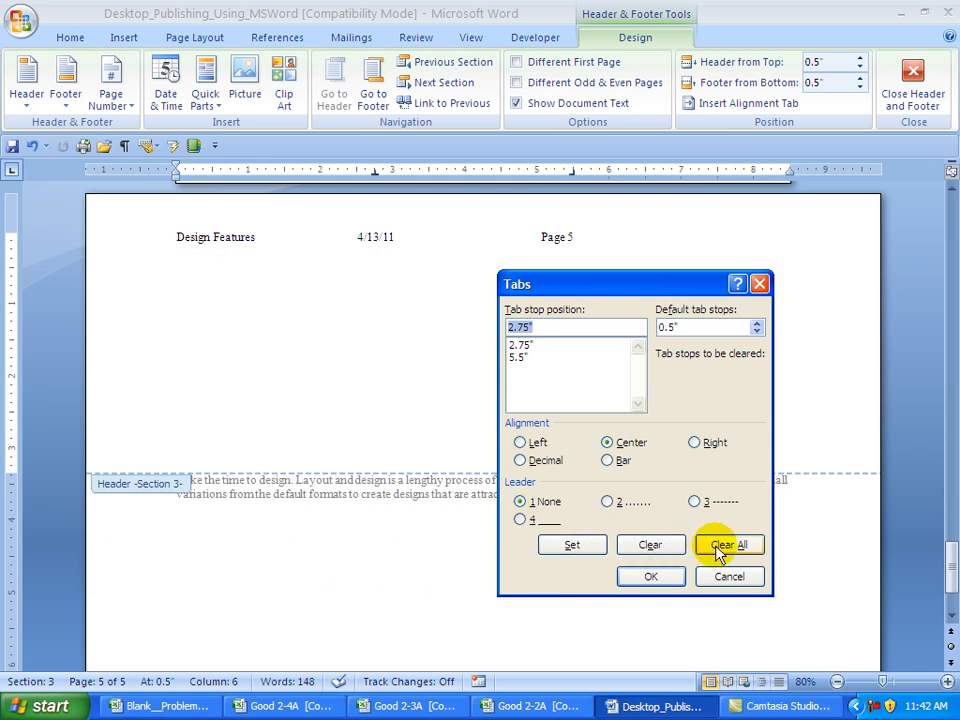
left_click(716, 545)
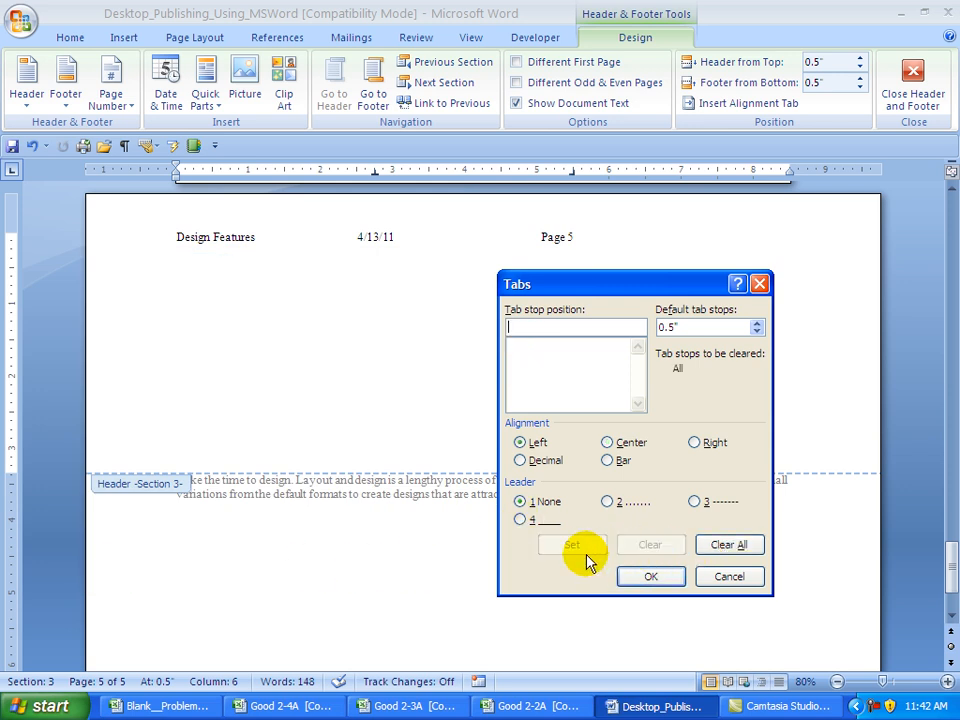
- Add a 4.25" centre tab and an 8.5" right tab, then apply them
type("4.25")
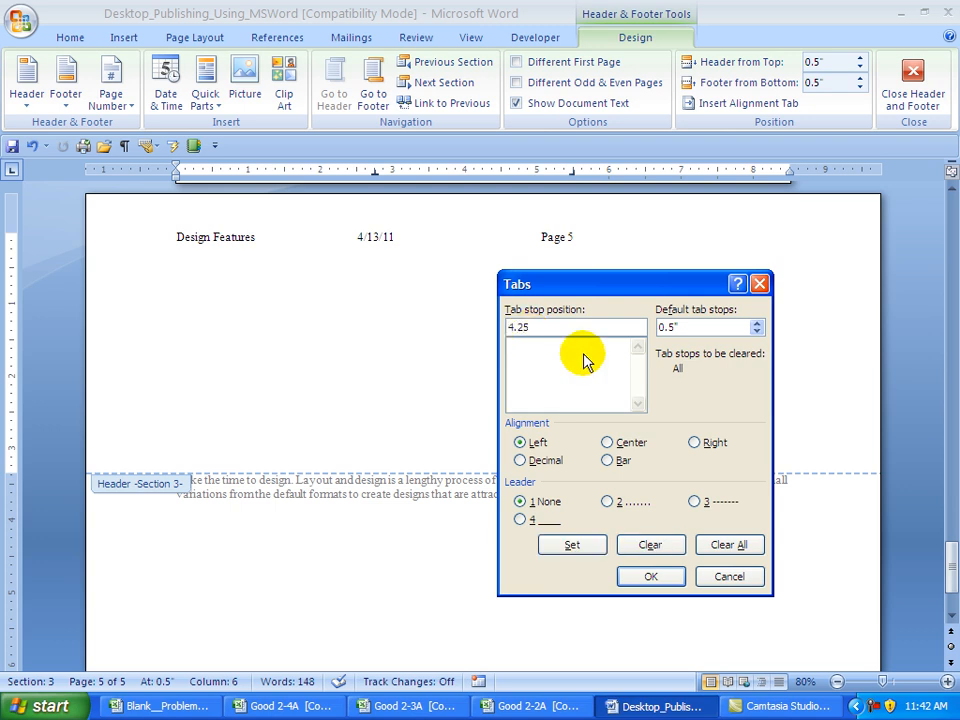
left_click(606, 442)
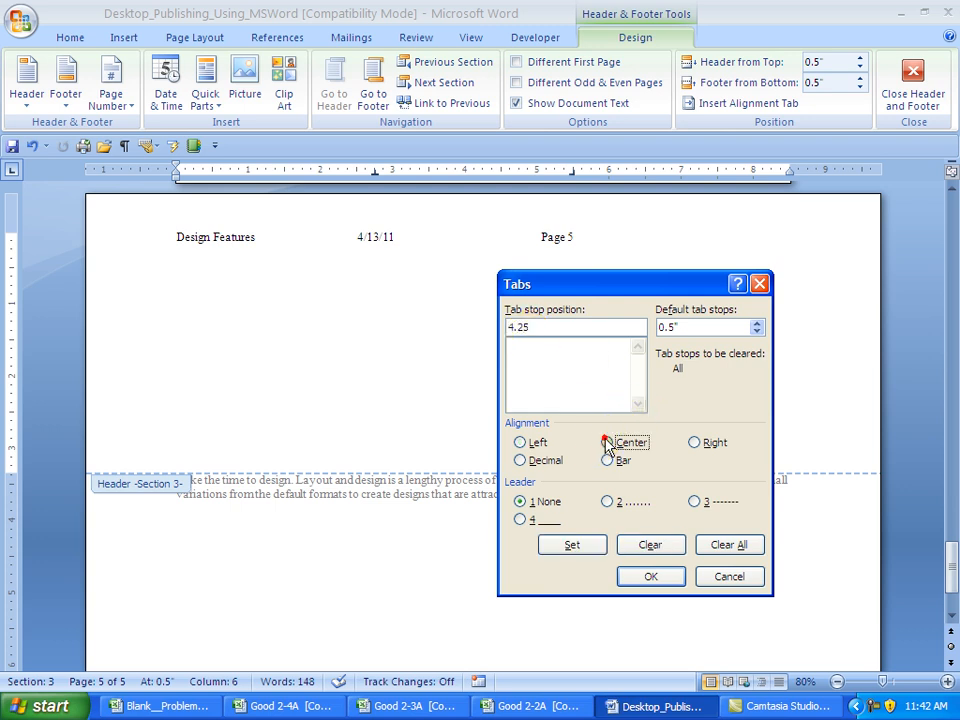
left_click(588, 556)
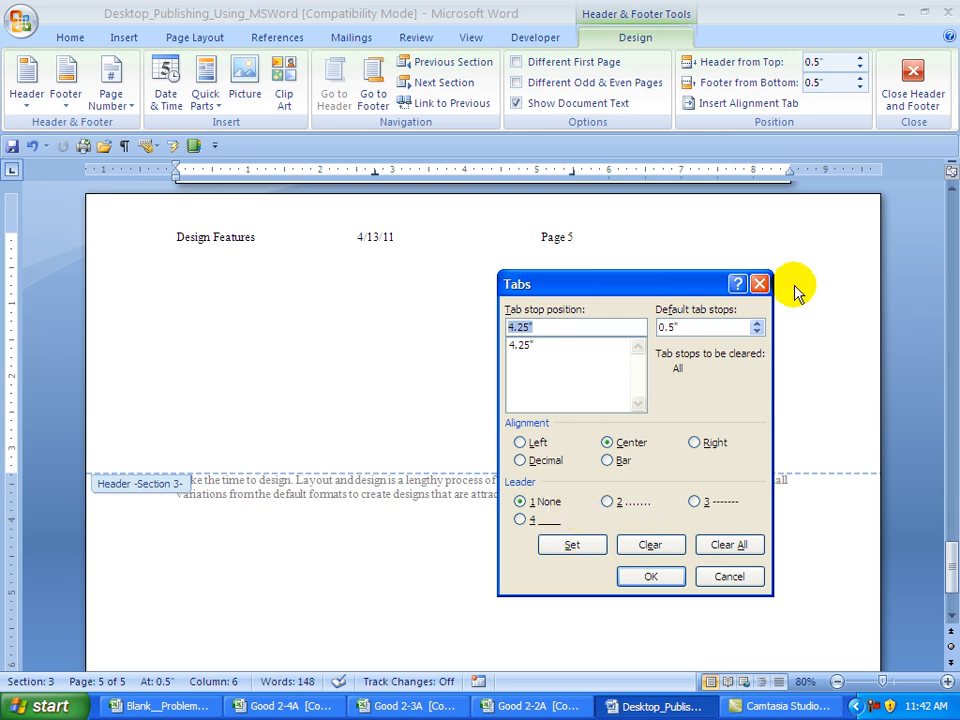
type("8.5")
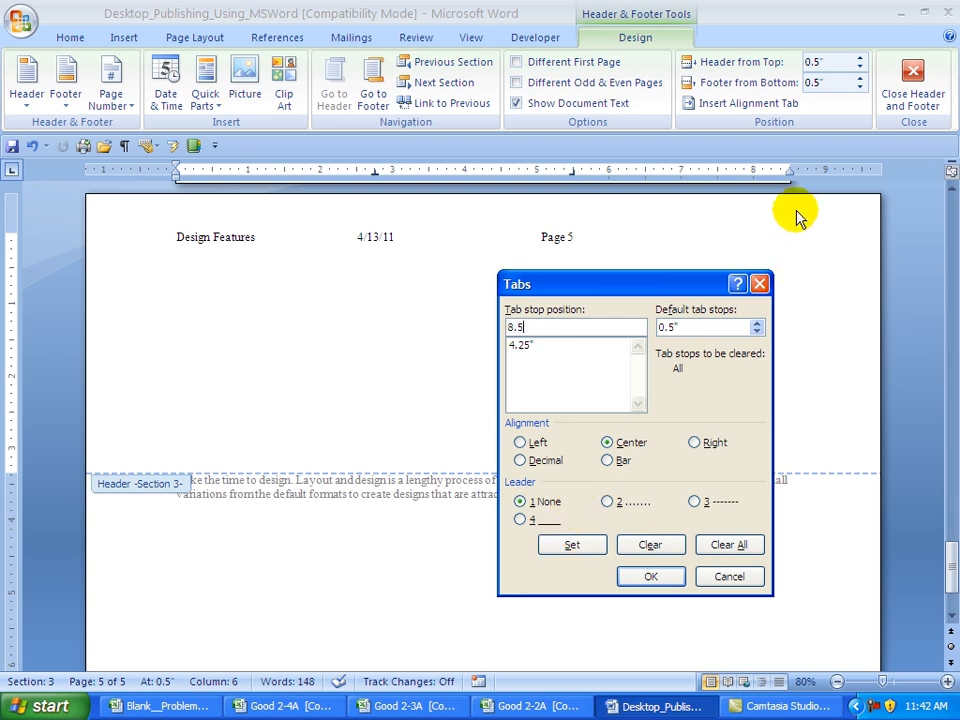
left_click(695, 442)
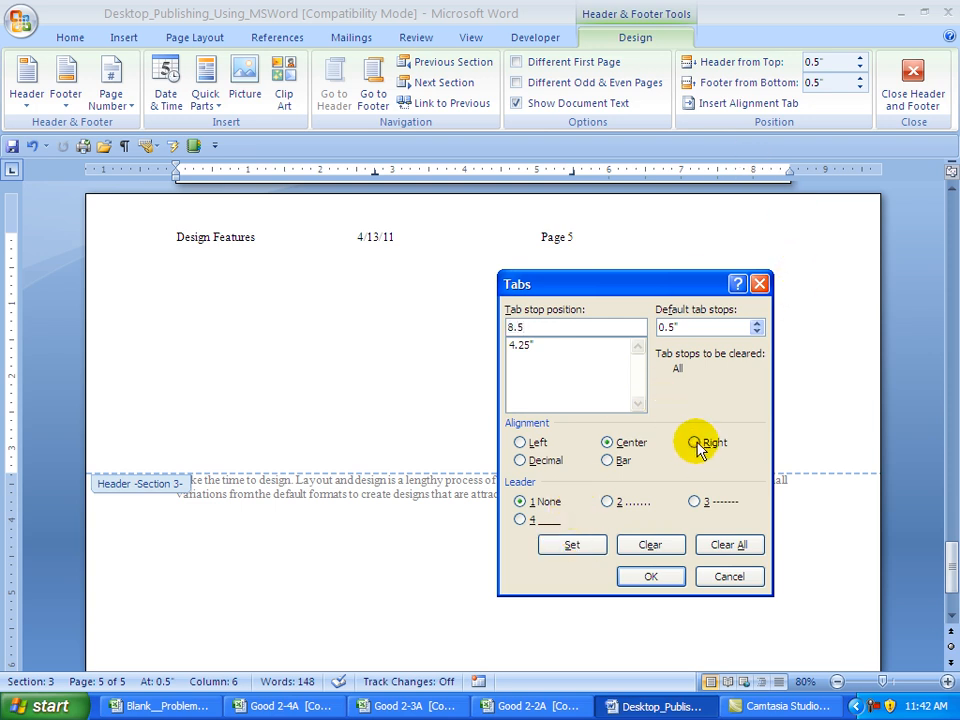
left_click(580, 550)
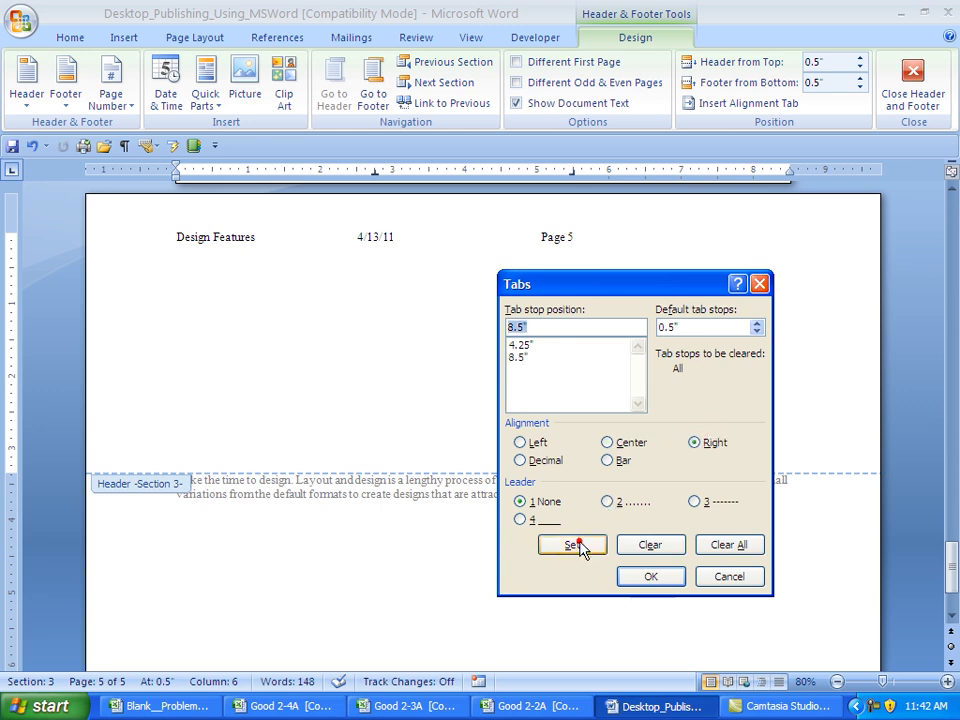
left_click(646, 577)
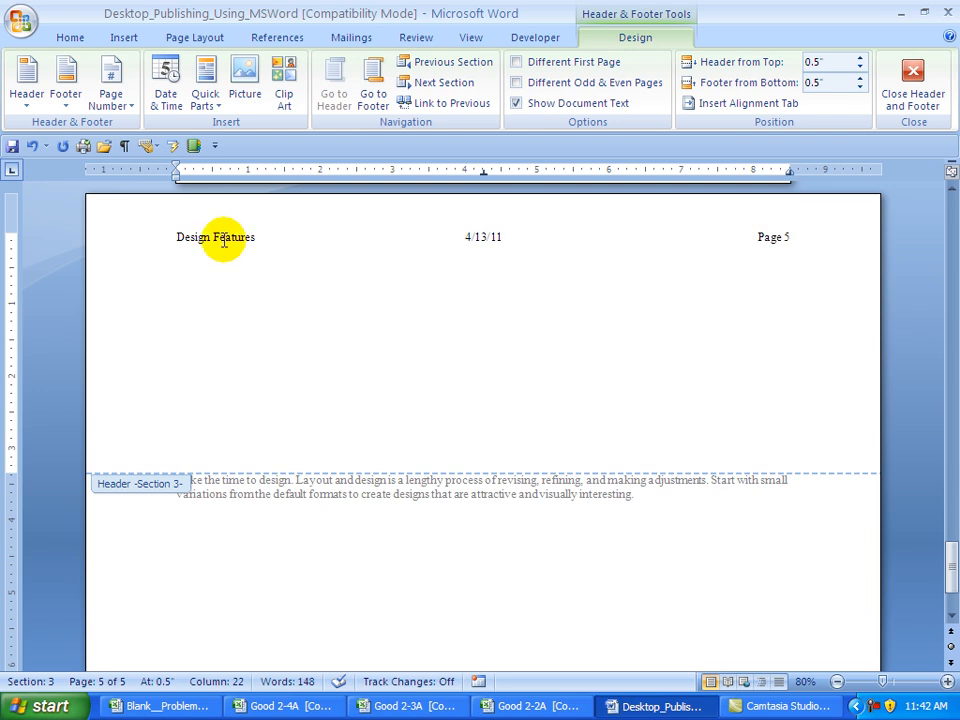
- Select 'Design Features' in the Section 3 header and type 'Layout and Adjustments' over it
left_click(176, 237)
left_click_drag(180, 236, 236, 236)
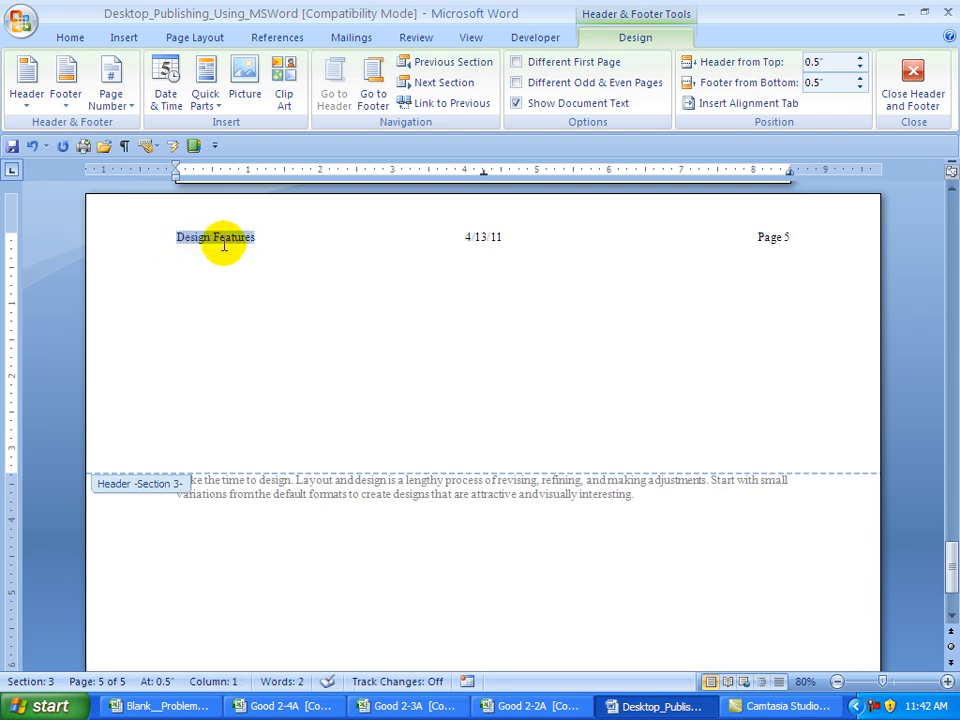
type("Layout and")
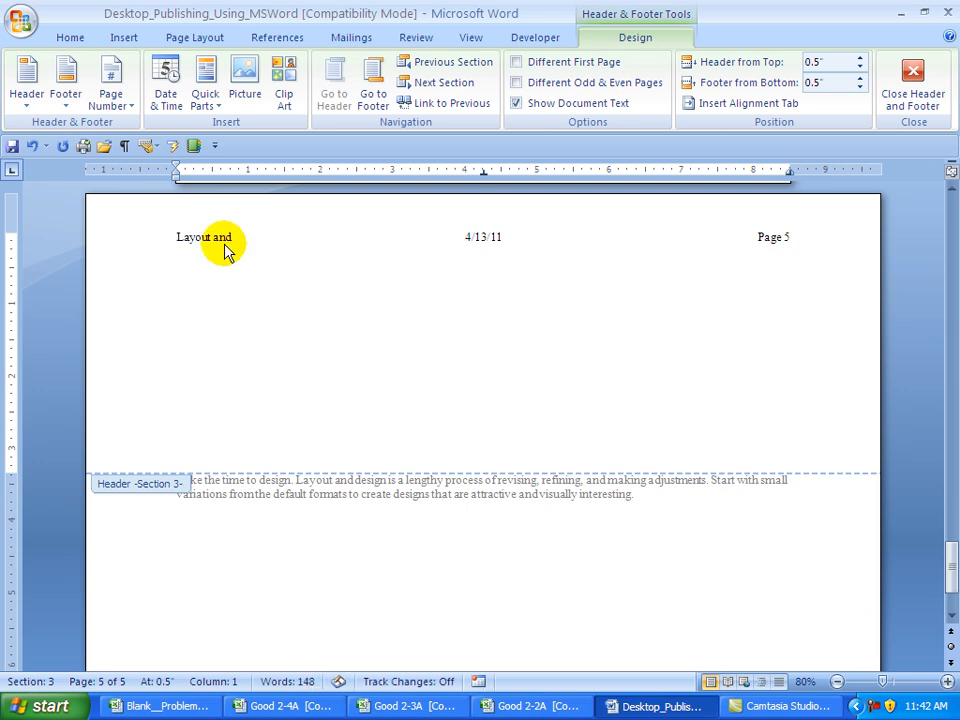
type(" Adjustments")
- Go back to Section 1's first-page header, then switch to its footer
left_click(426, 64)
left_click(426, 64)
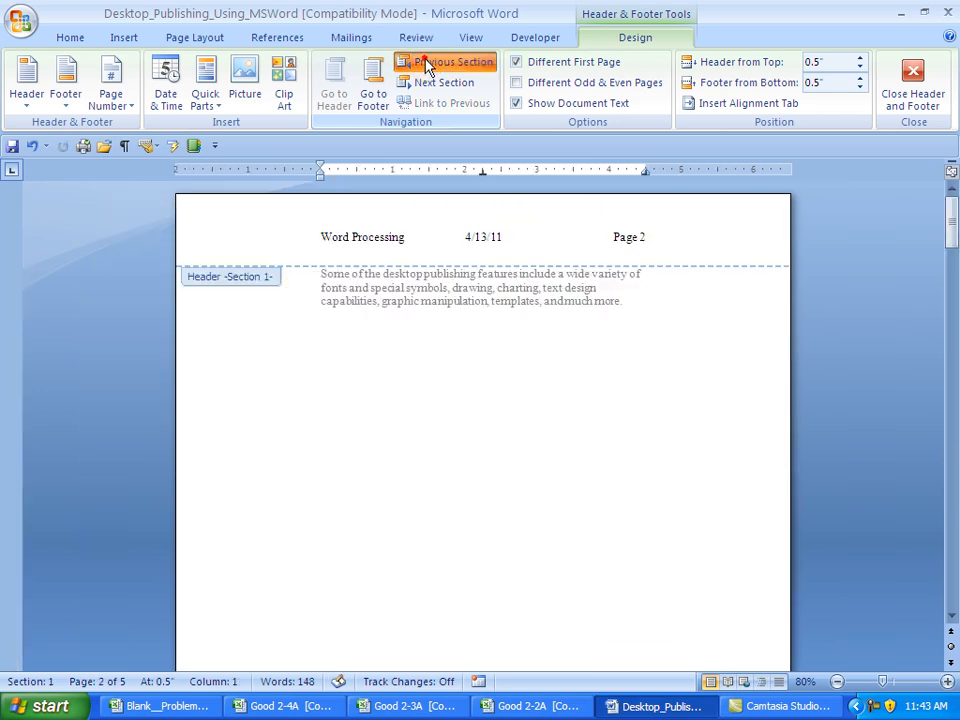
left_click(426, 64)
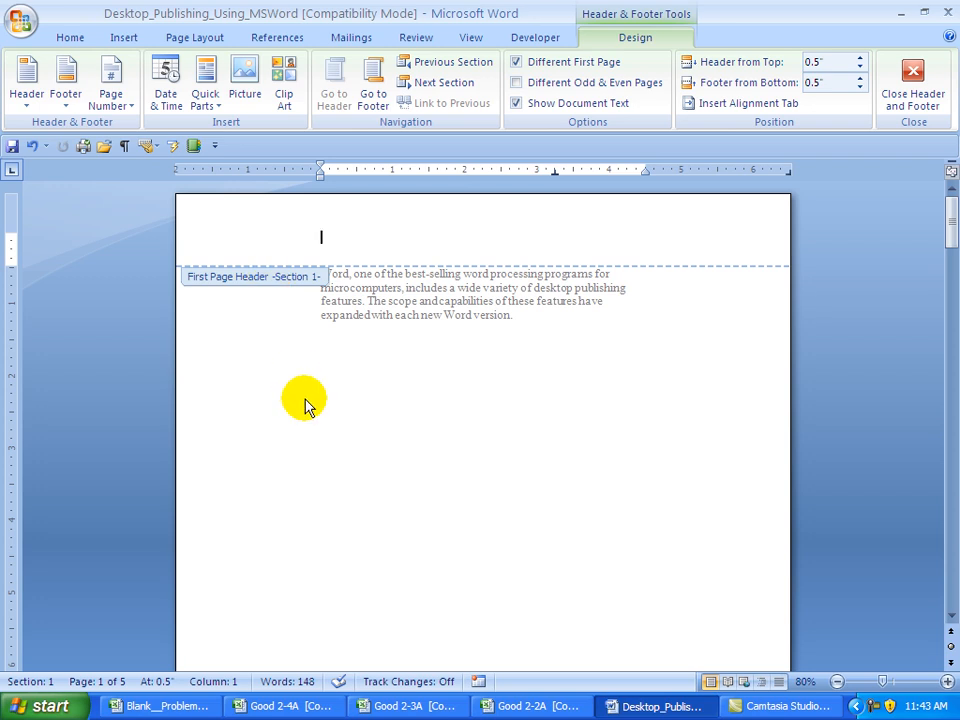
left_click(377, 86)
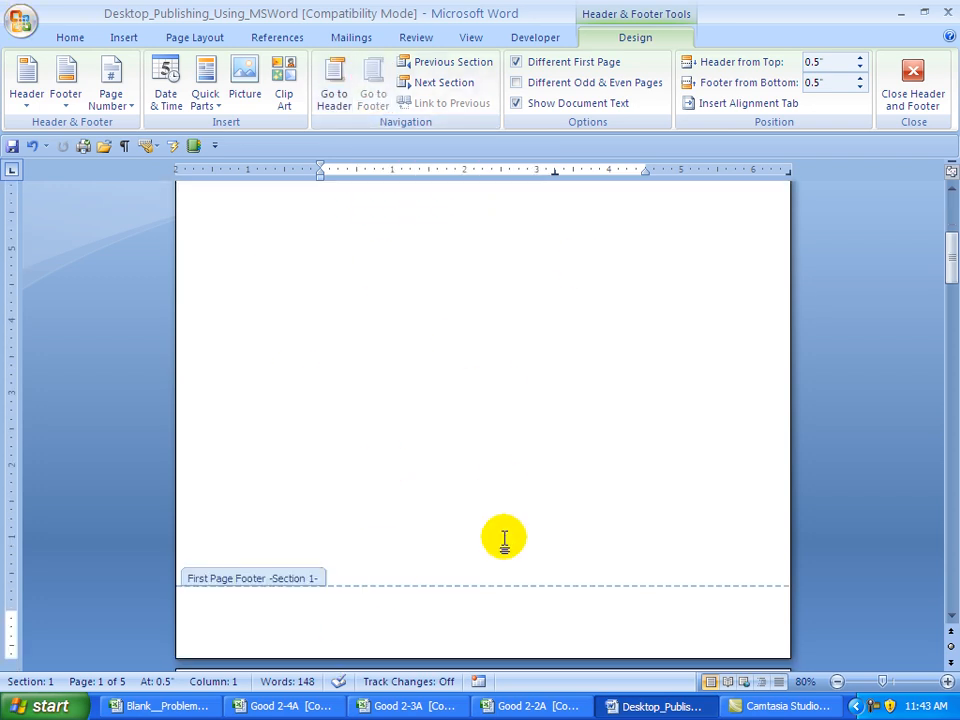
left_click(330, 608)
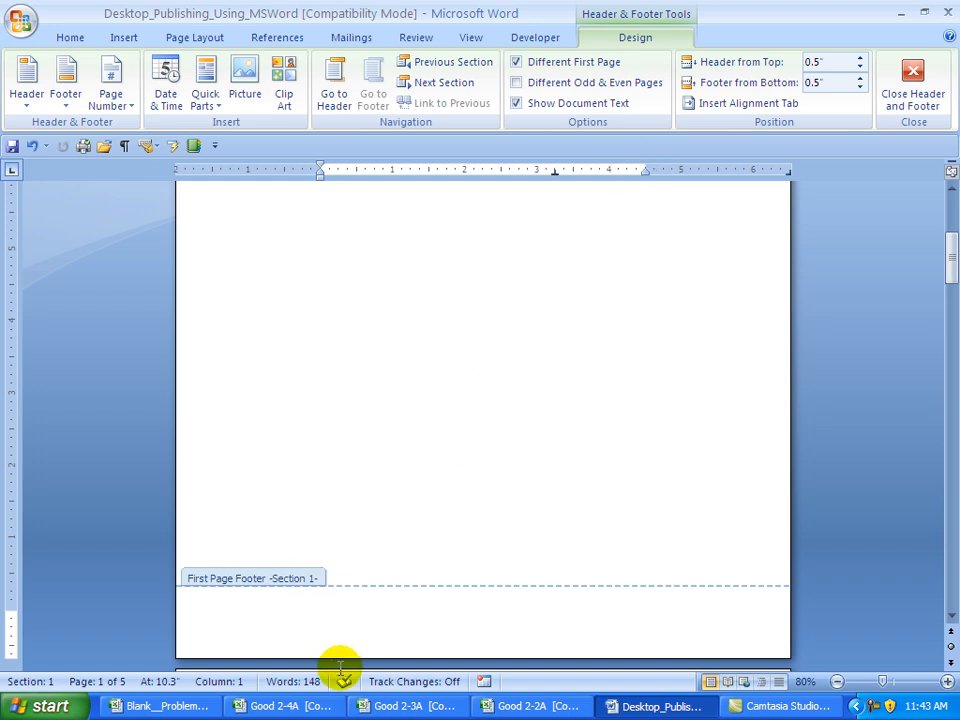
- Clear the first-page footer's tab stops and add a 2.25" centre stop
right_click(327, 615)
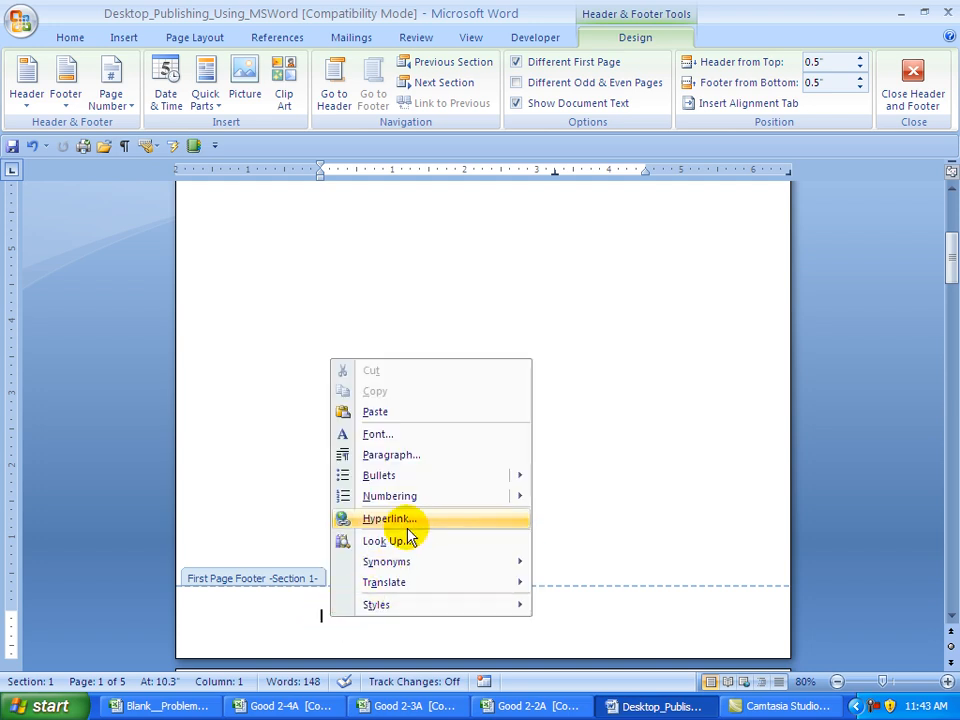
left_click(403, 461)
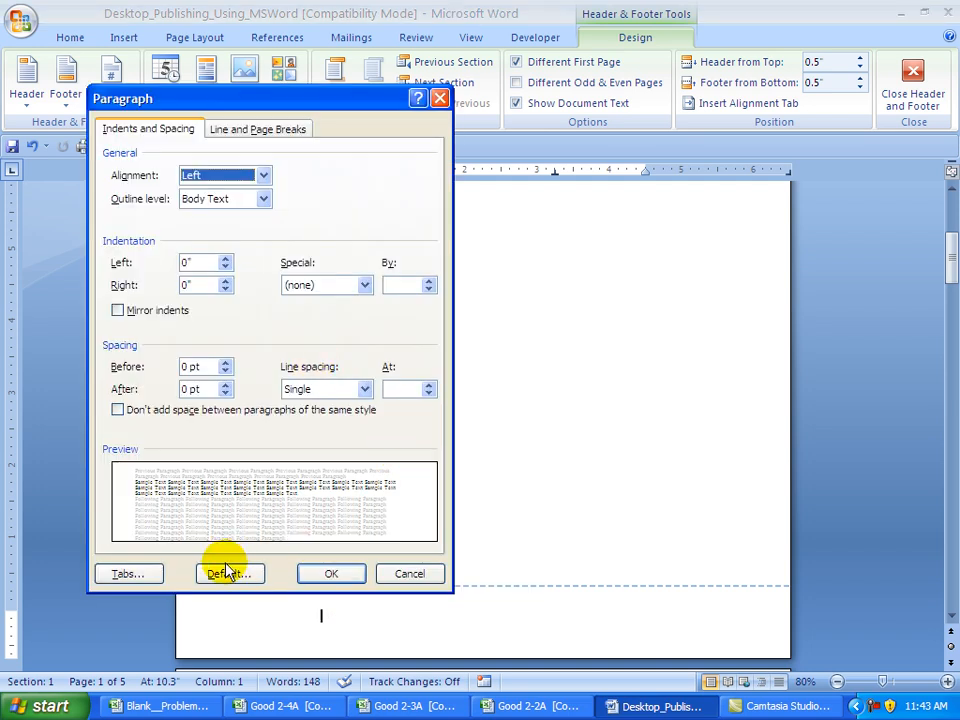
left_click(124, 575)
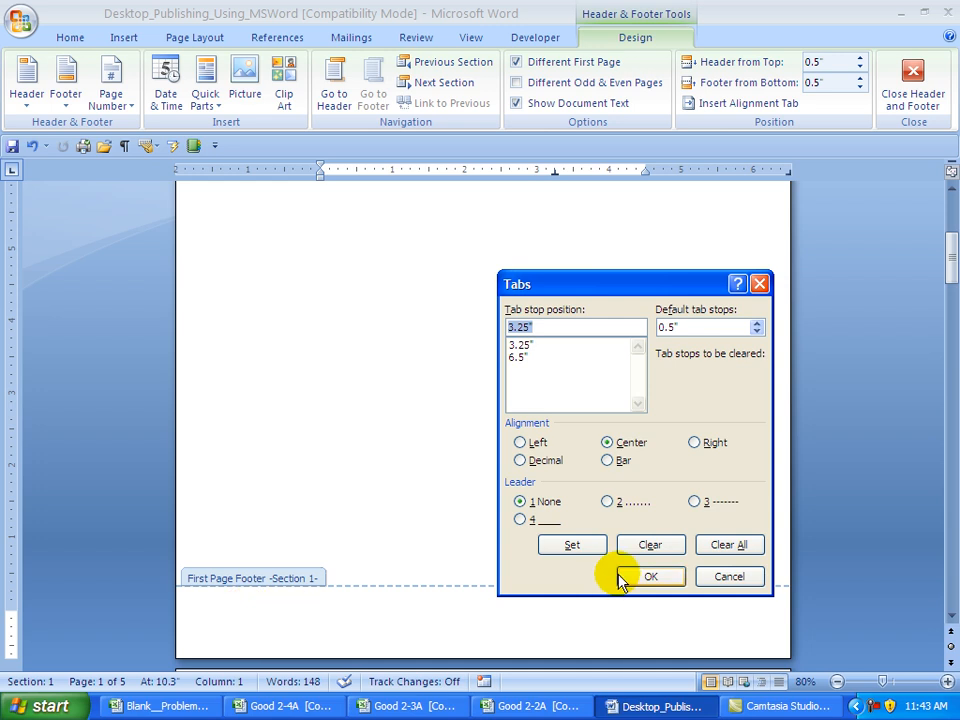
left_click(725, 555)
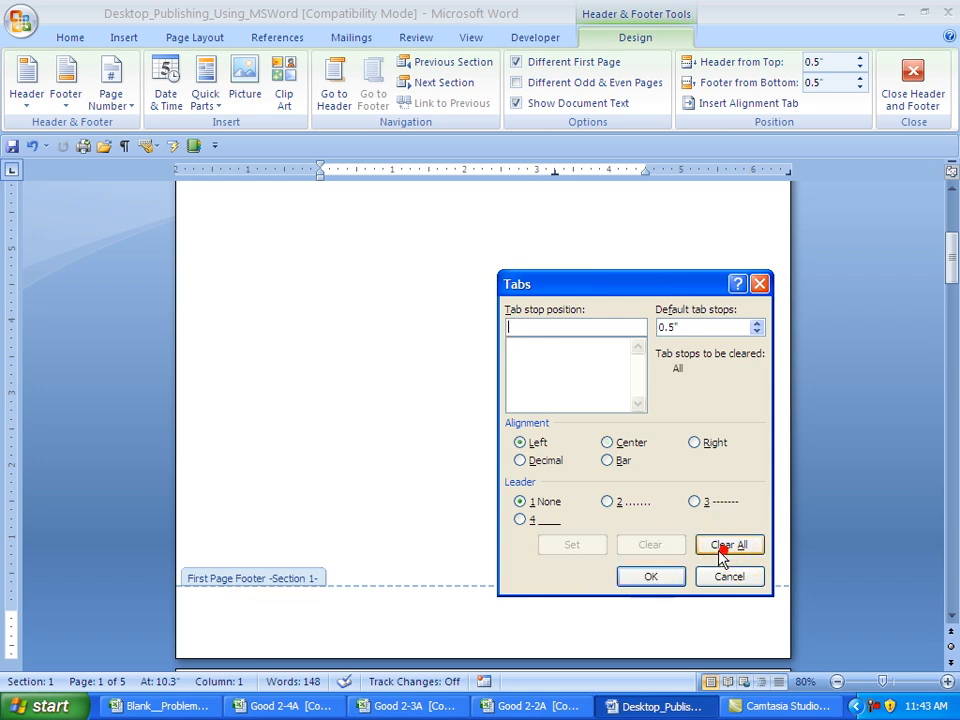
type("2.25")
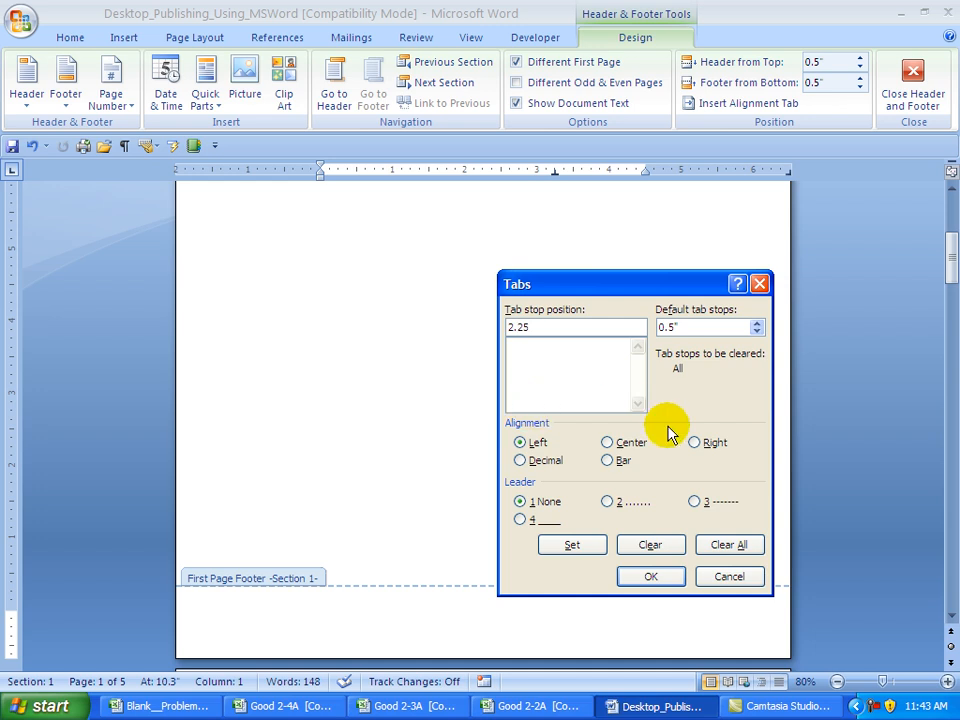
left_click(608, 443)
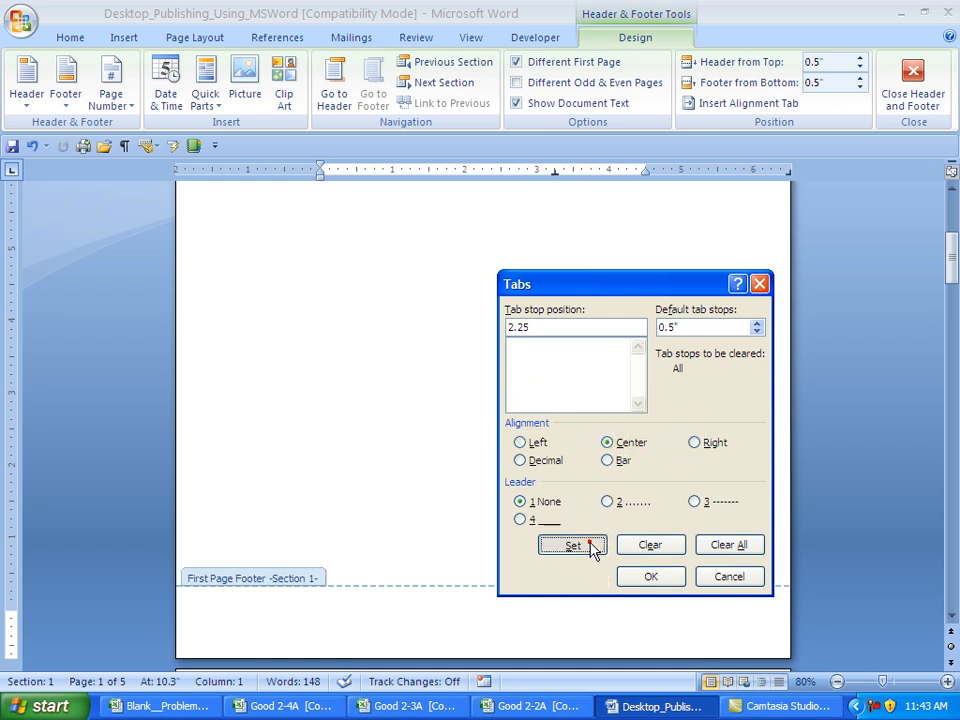
left_click(580, 544)
- Add a 4.5" right tab stop, correcting the mistyped position, and apply the tabs
type("4.0")
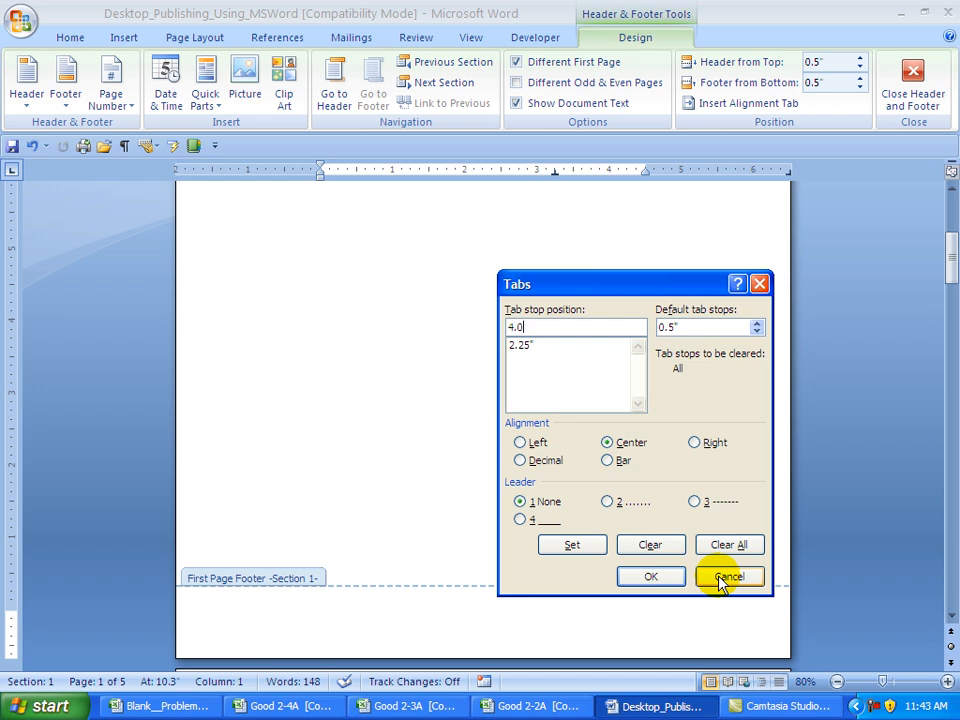
type(".5")
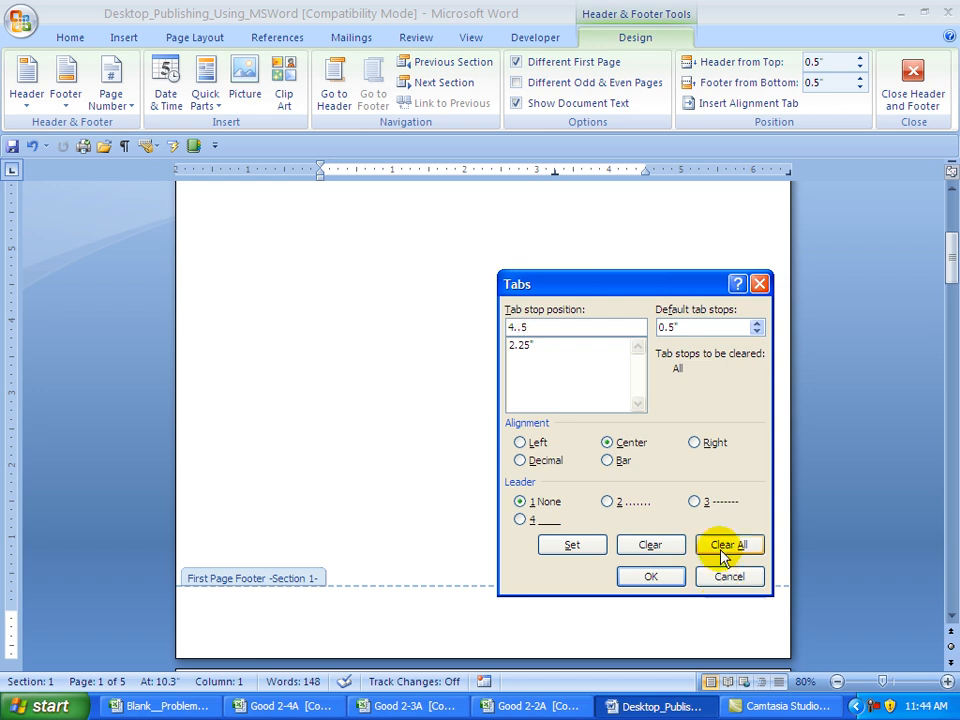
left_click(694, 443)
left_click(578, 549)
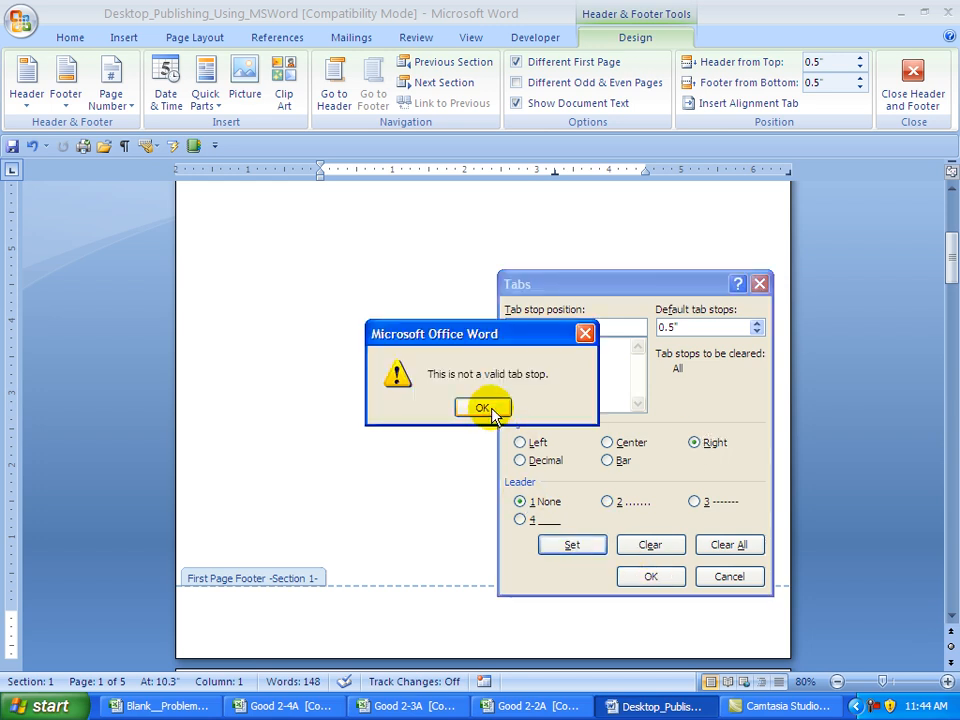
left_click(488, 407)
left_click(537, 327)
left_click_drag(537, 327, 490, 335)
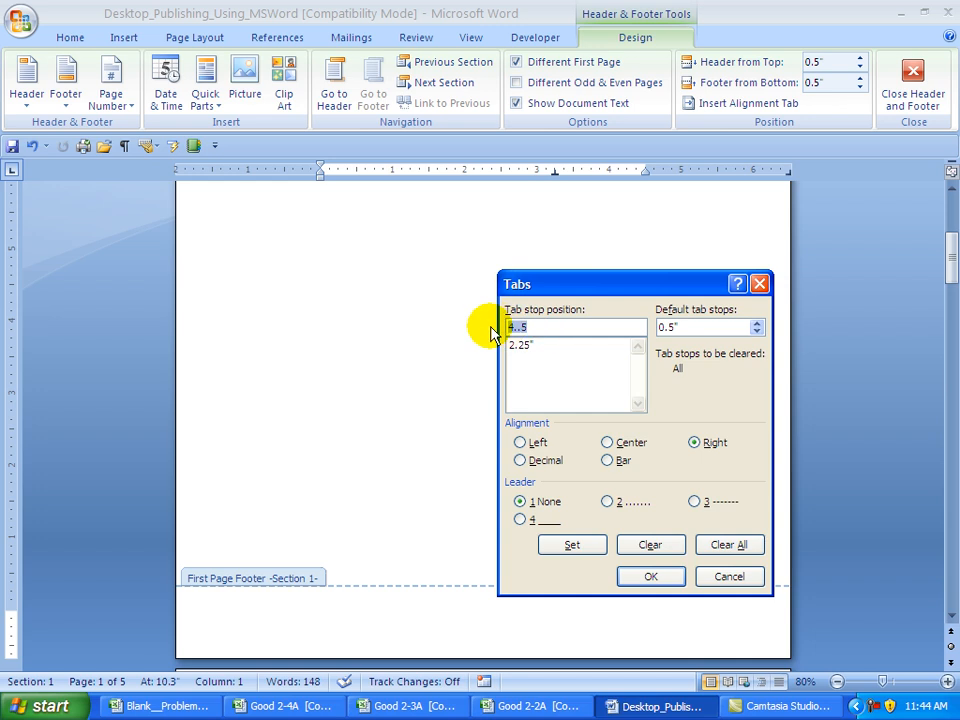
type("4.5")
left_click(575, 544)
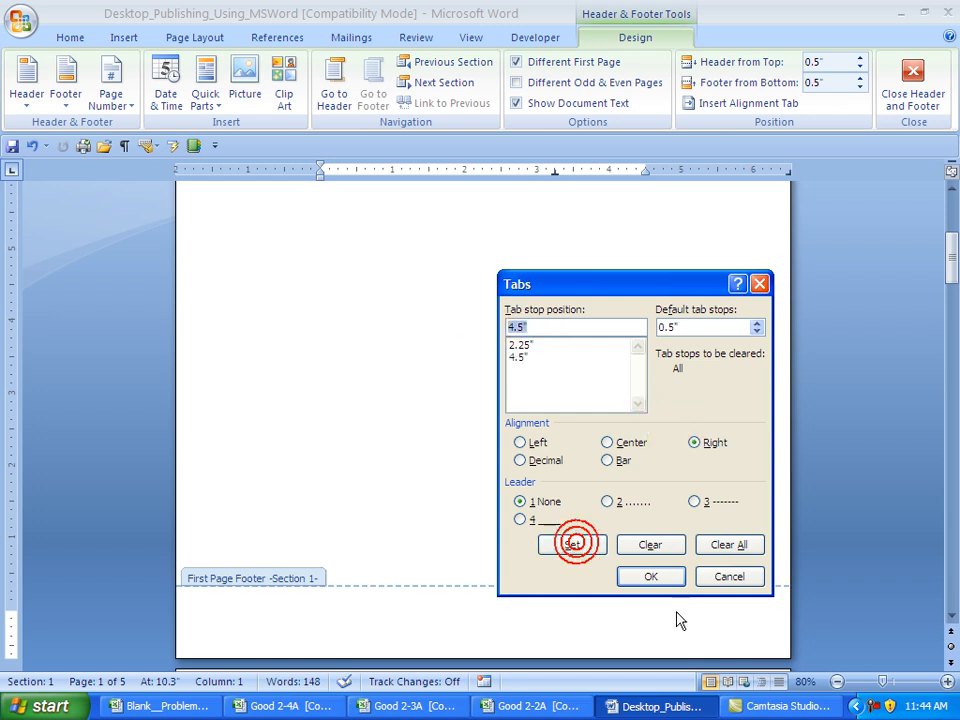
left_click(656, 578)
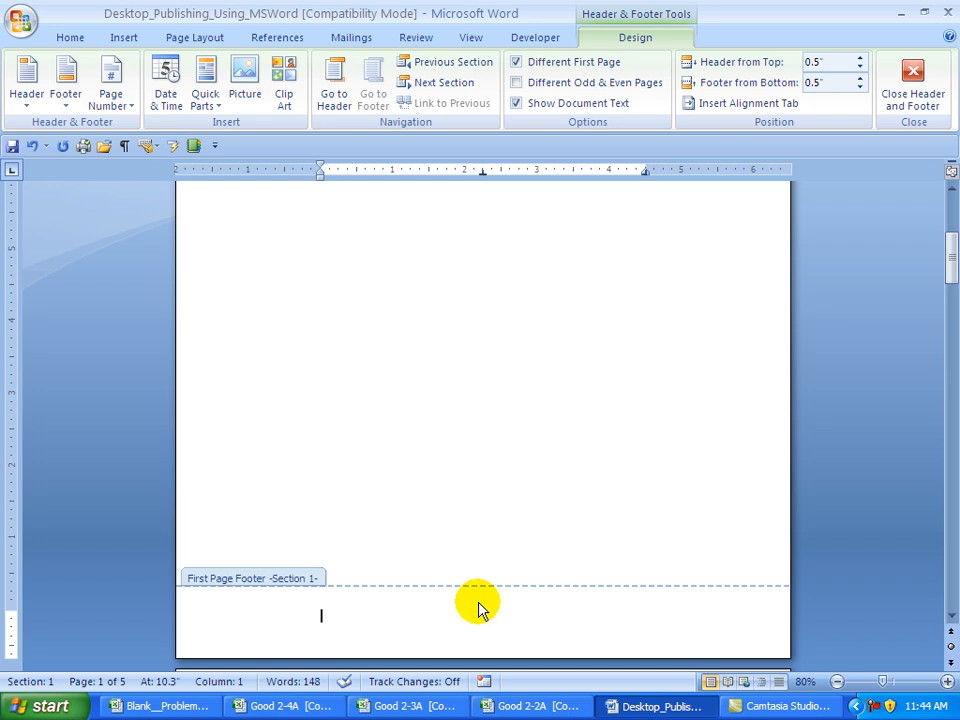
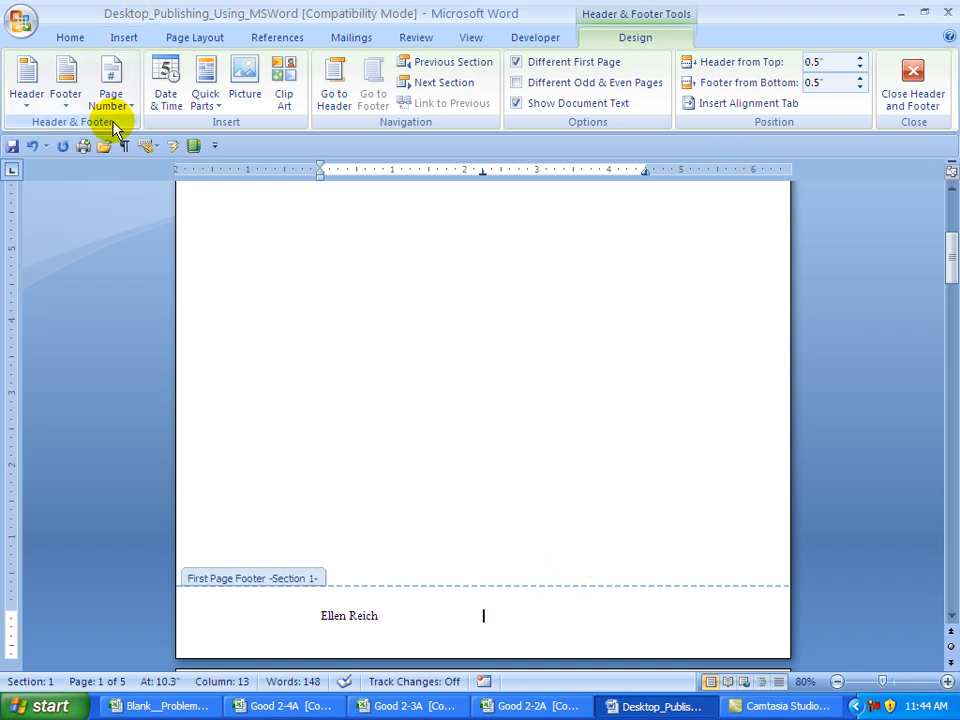
- Type the student's name and insert the time 11:44 AM at the centre tab
left_click(163, 90)
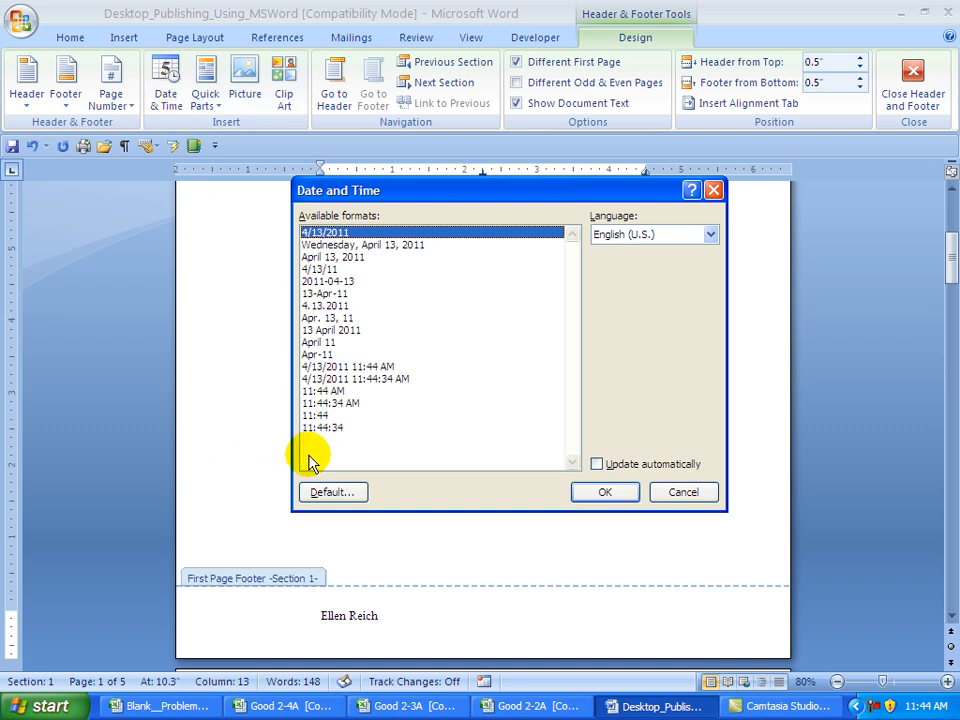
left_click(318, 392)
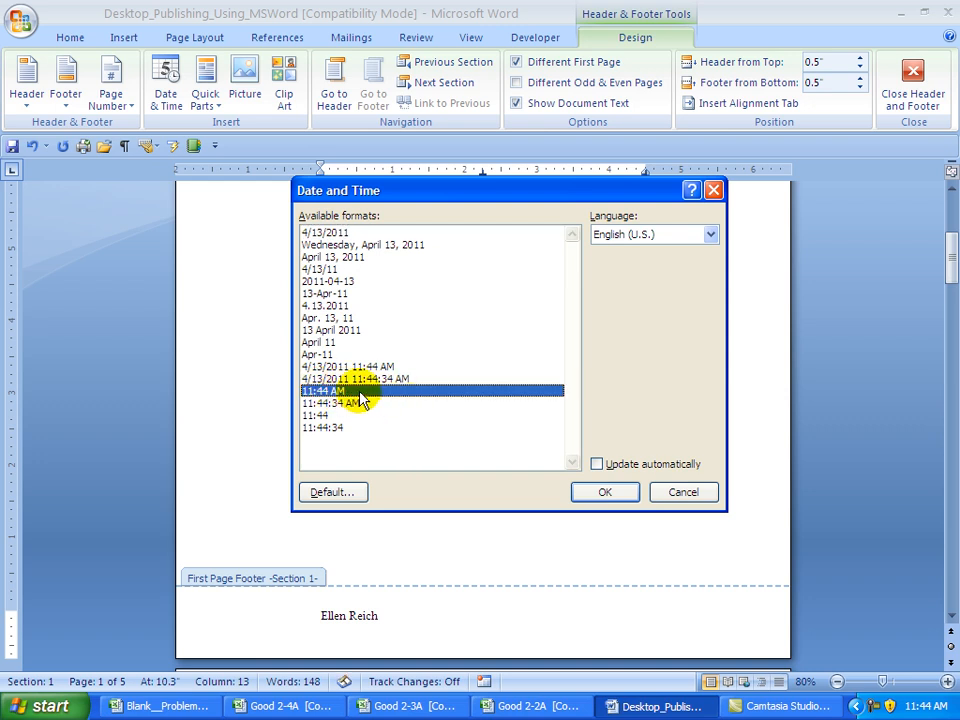
left_click(604, 495)
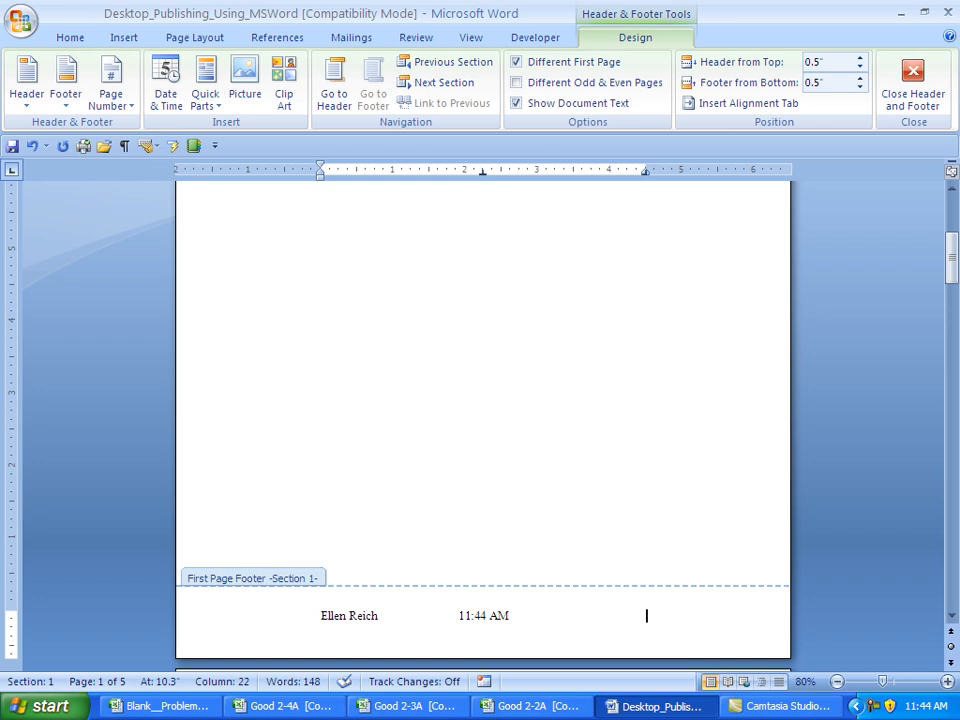
- Add 'CIS 136' at the right tab, then check the next footer and return
type("CIS 136")
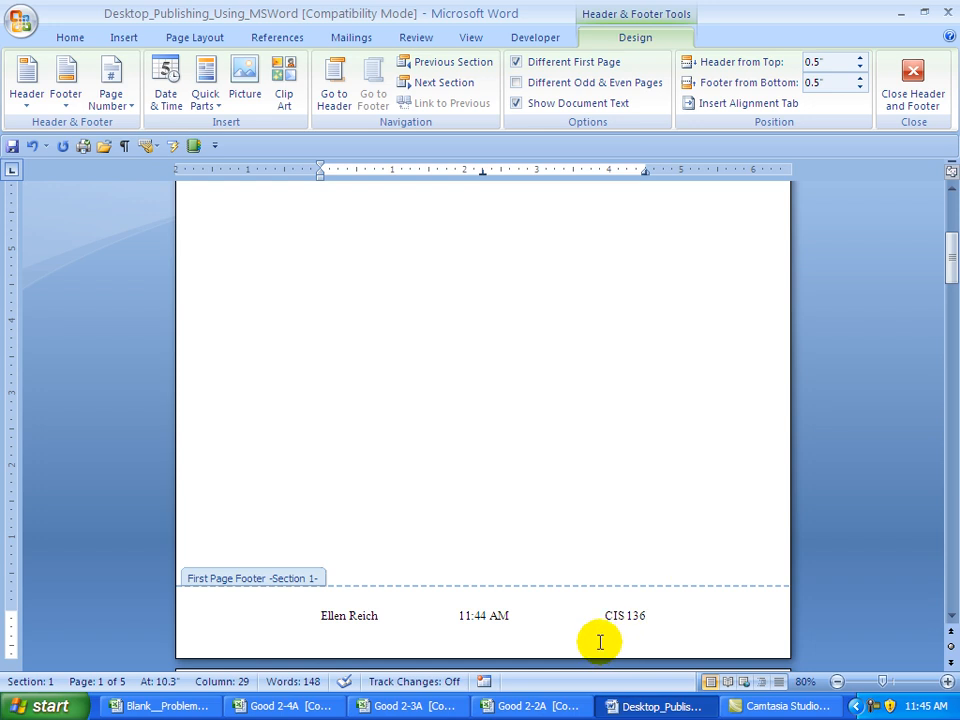
left_click(443, 85)
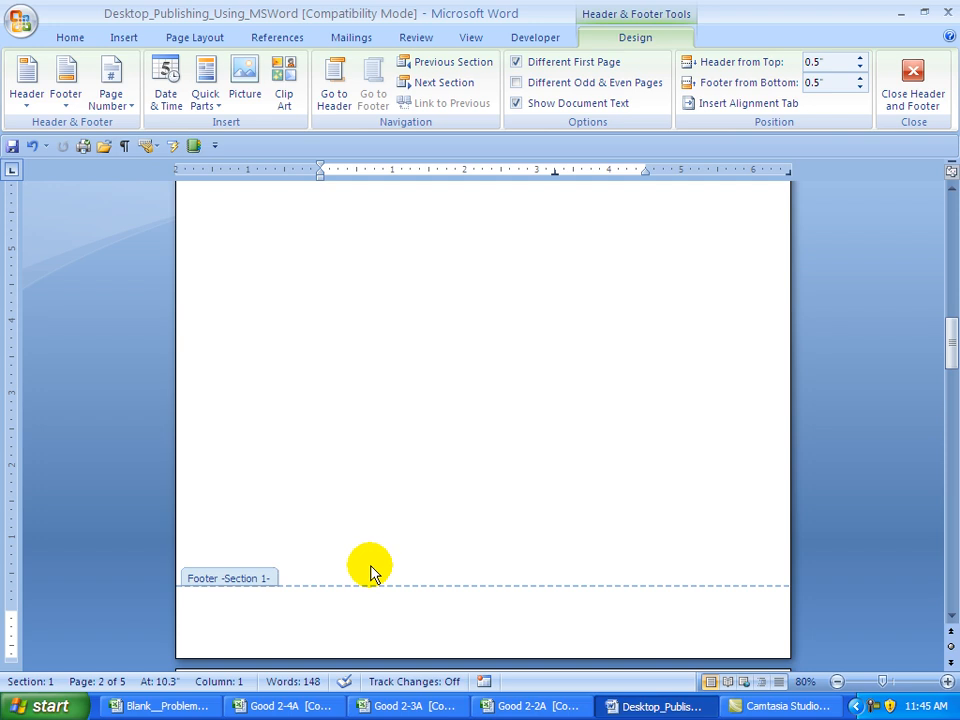
left_click(426, 67)
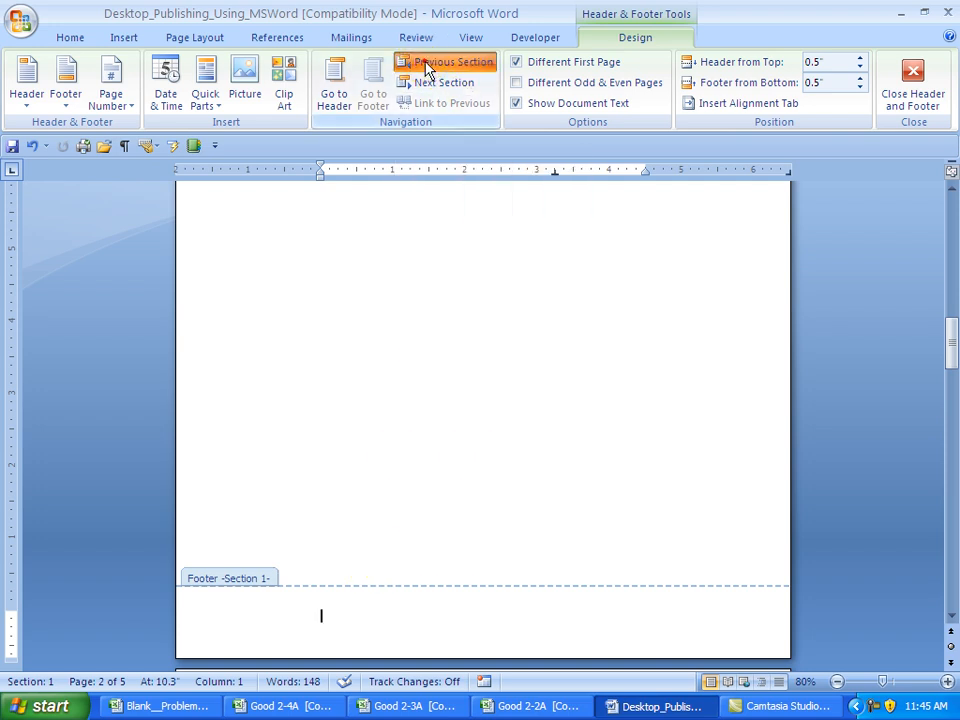
- Copy the first-page footer line and paste it into the empty Section 1 footer
left_click(231, 620)
key("ctrl+c")
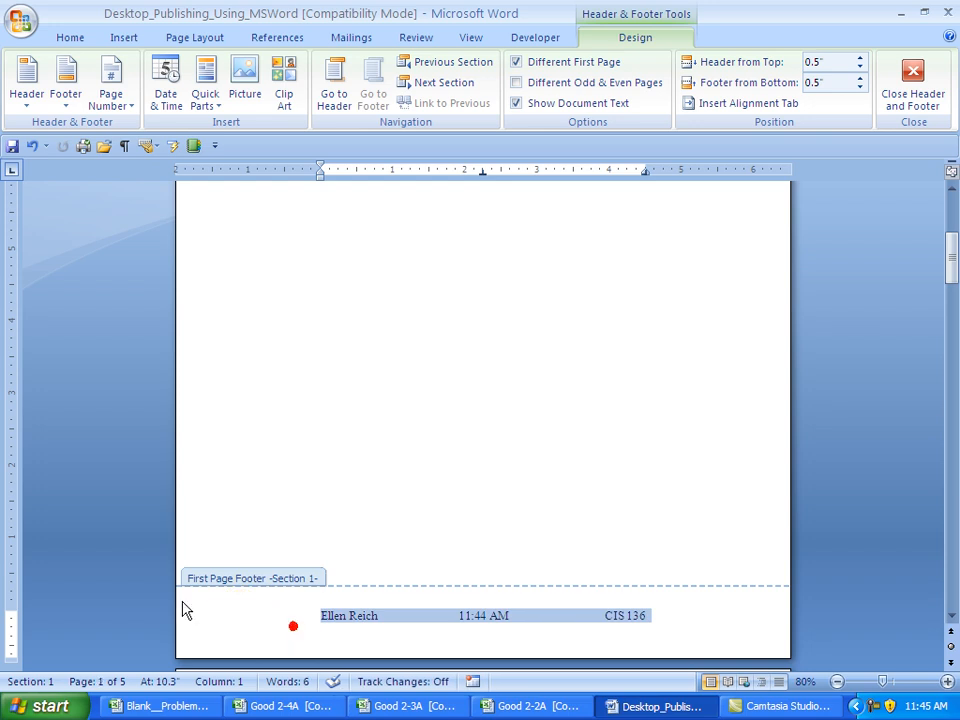
left_click(390, 614)
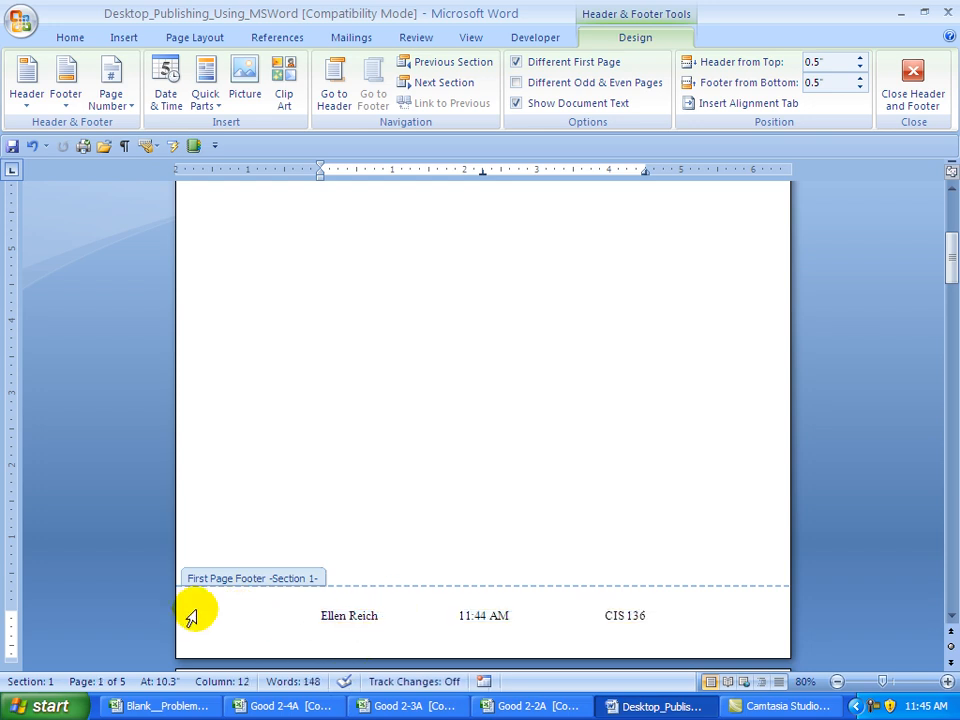
left_click(190, 617)
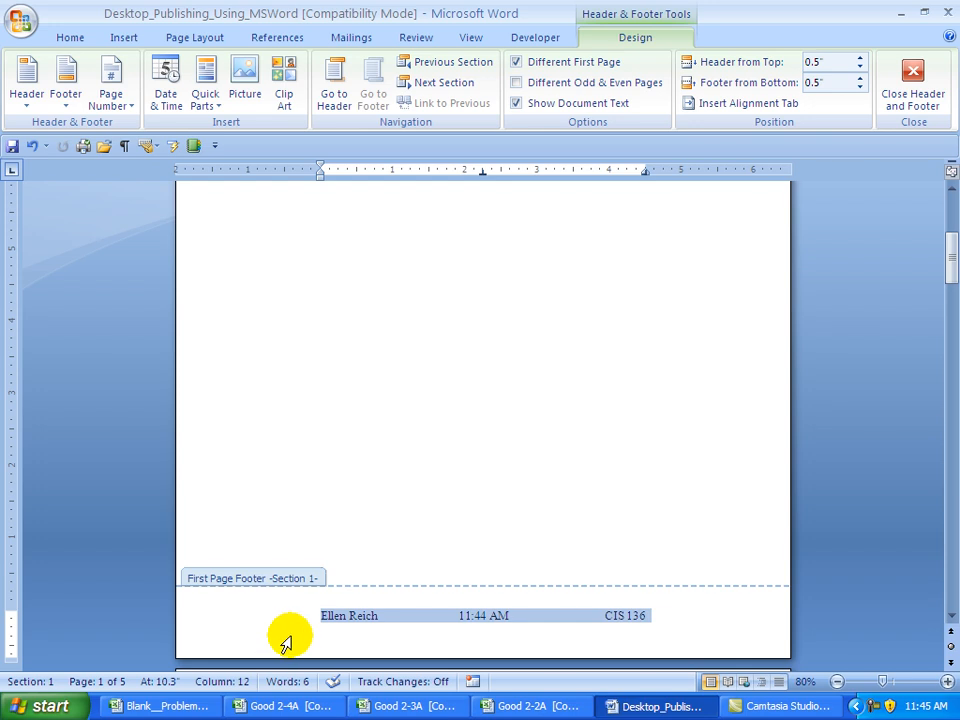
left_click(448, 84)
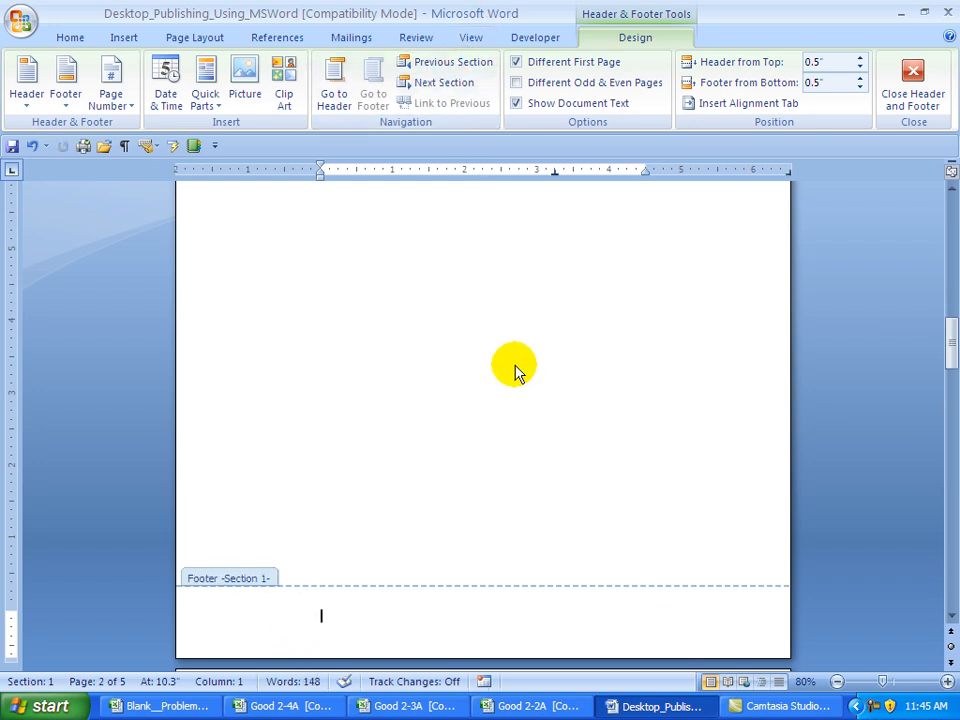
key("ctrl+v")
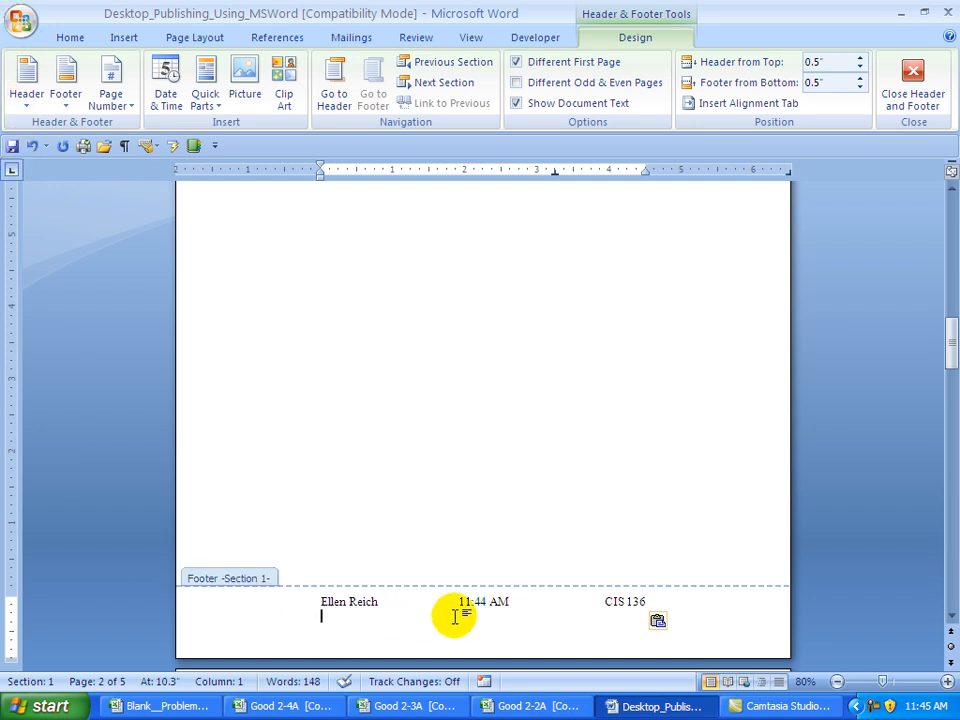
- Remove the stray blank line below the name, 11:44 AM and CIS 136 footer line
left_click(392, 600)
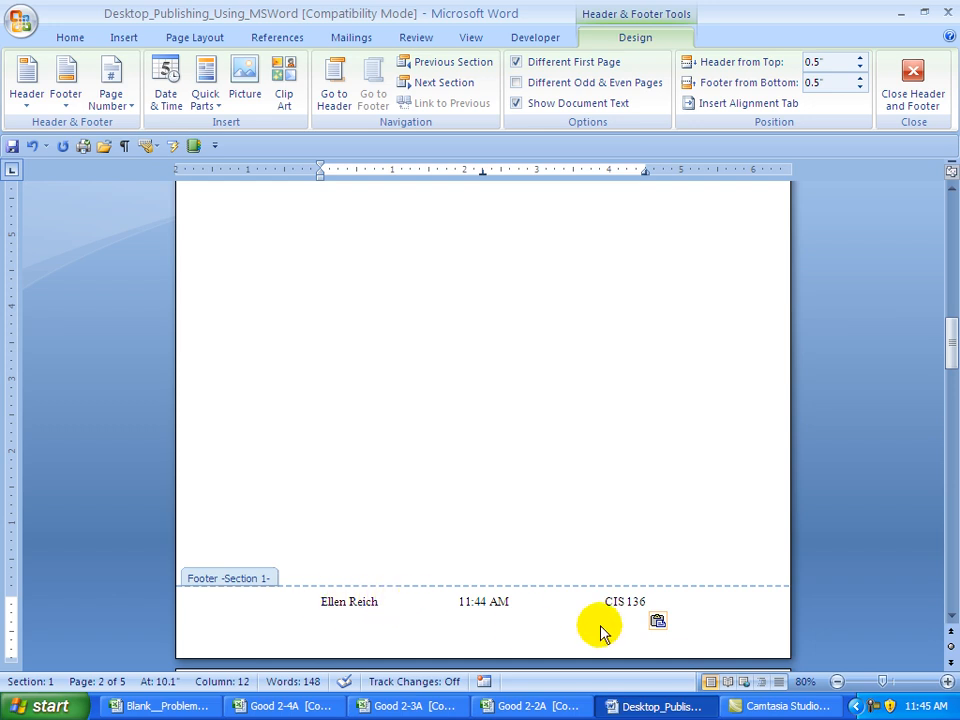
left_click(683, 612)
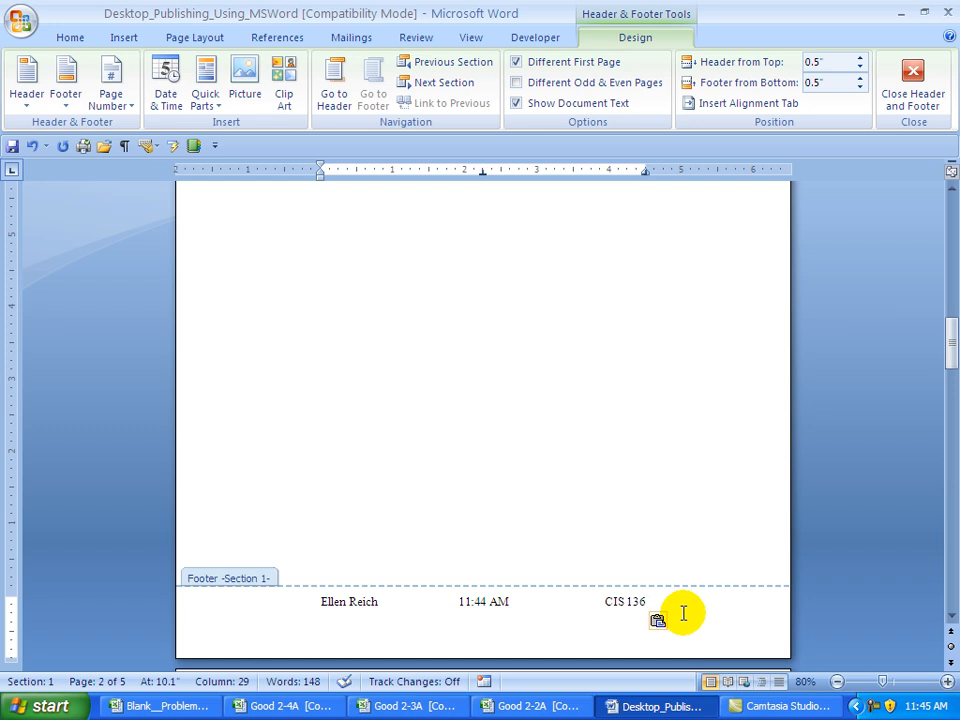
key("Delete")
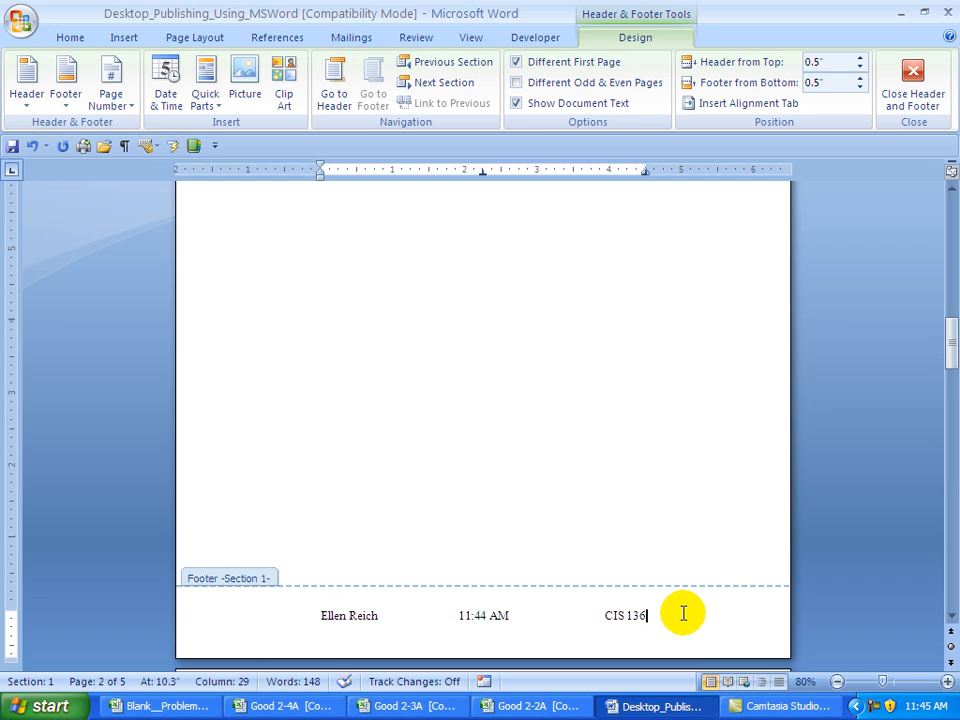
left_click(31, 146)
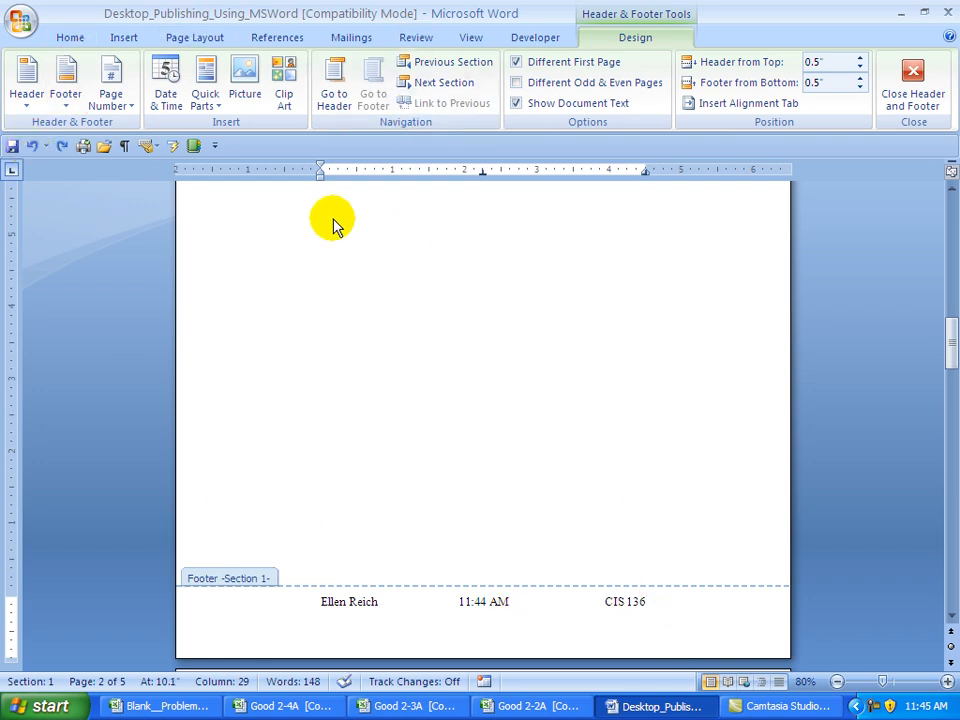
left_click(125, 147)
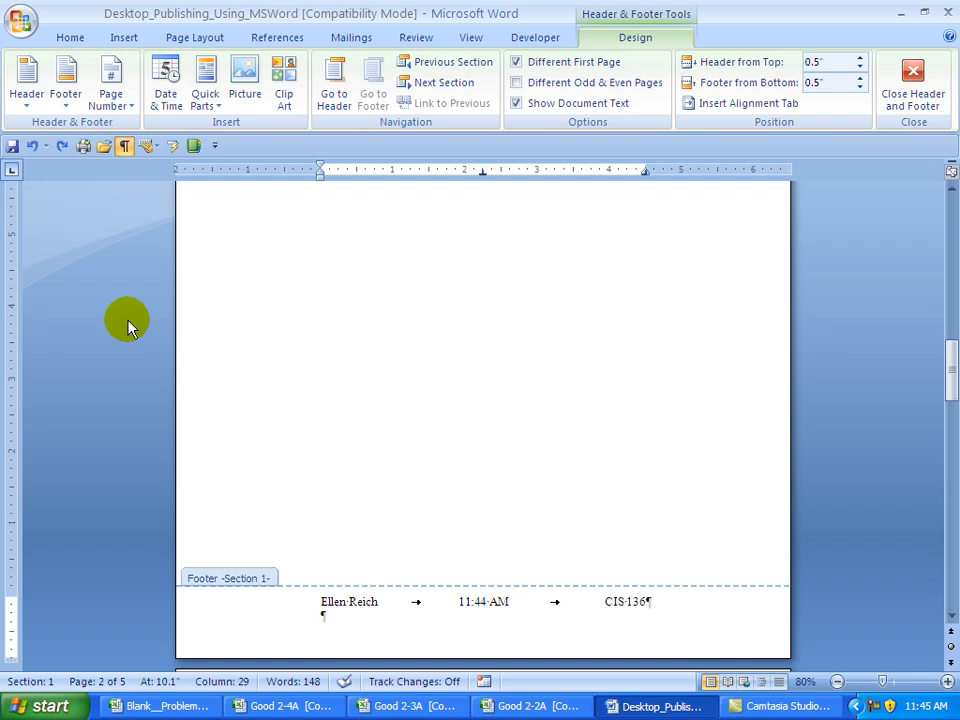
left_click(325, 616)
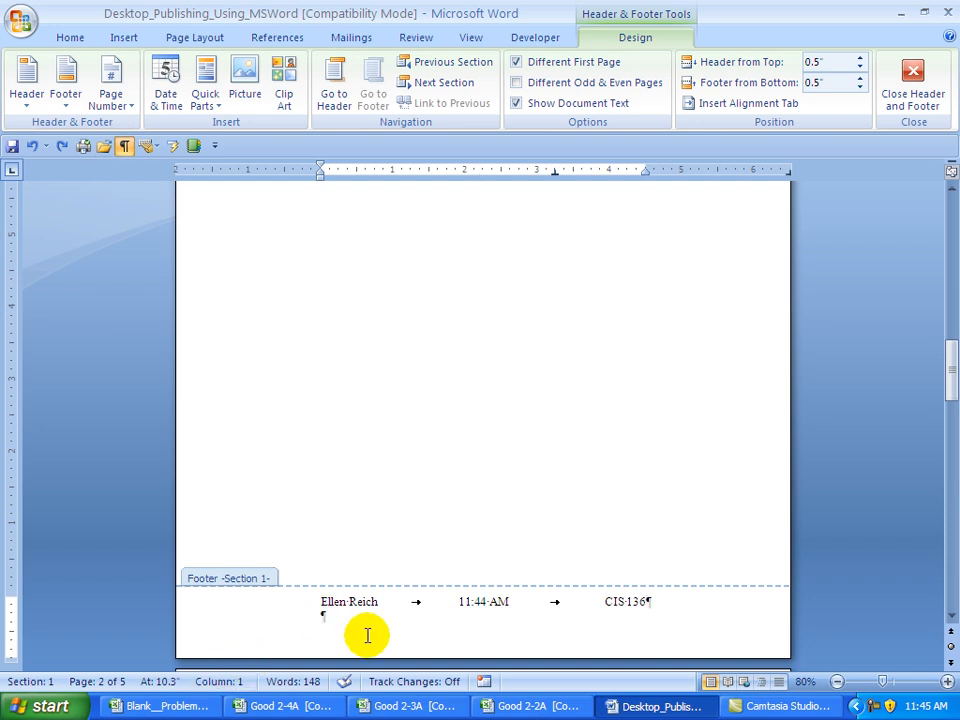
key("BackSpace")
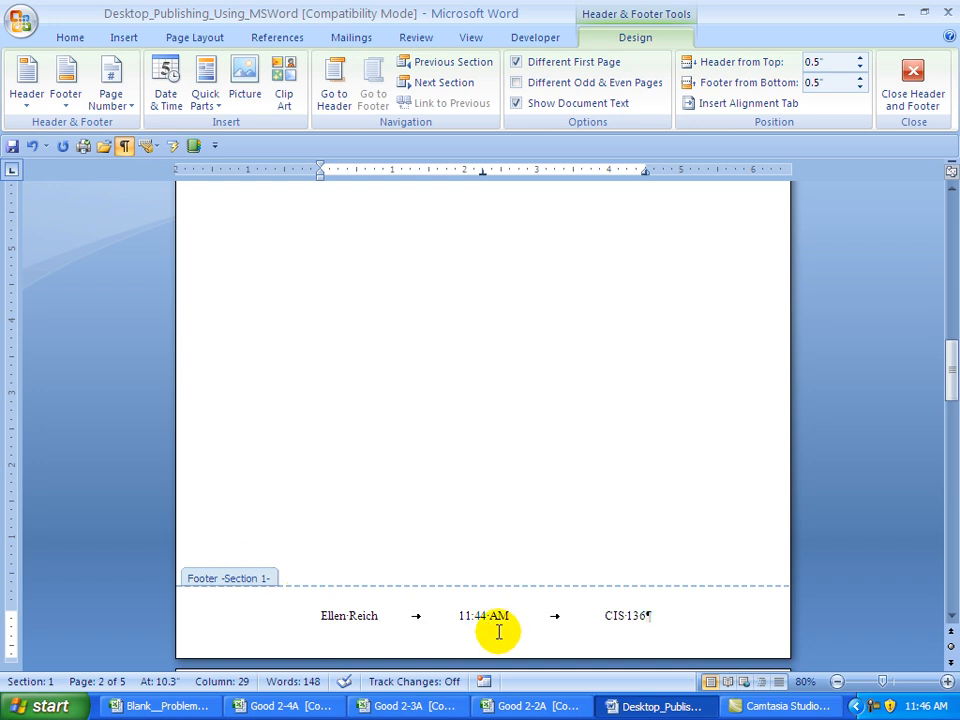
- Move to the Section 2 footer and unlink it from the previous section
left_click(441, 85)
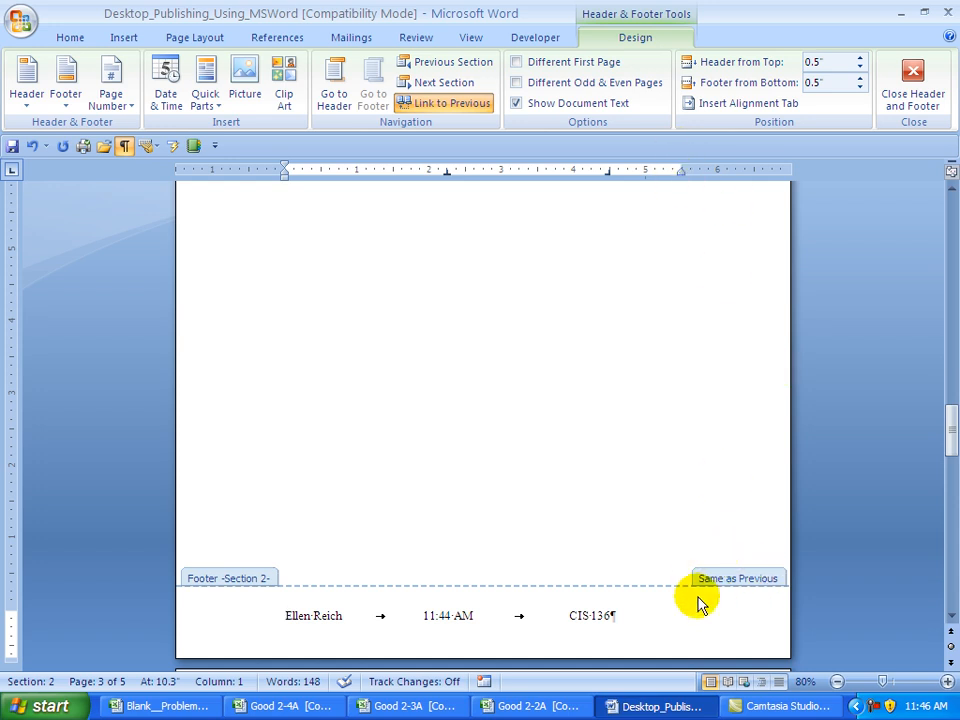
left_click(418, 103)
right_click(306, 618)
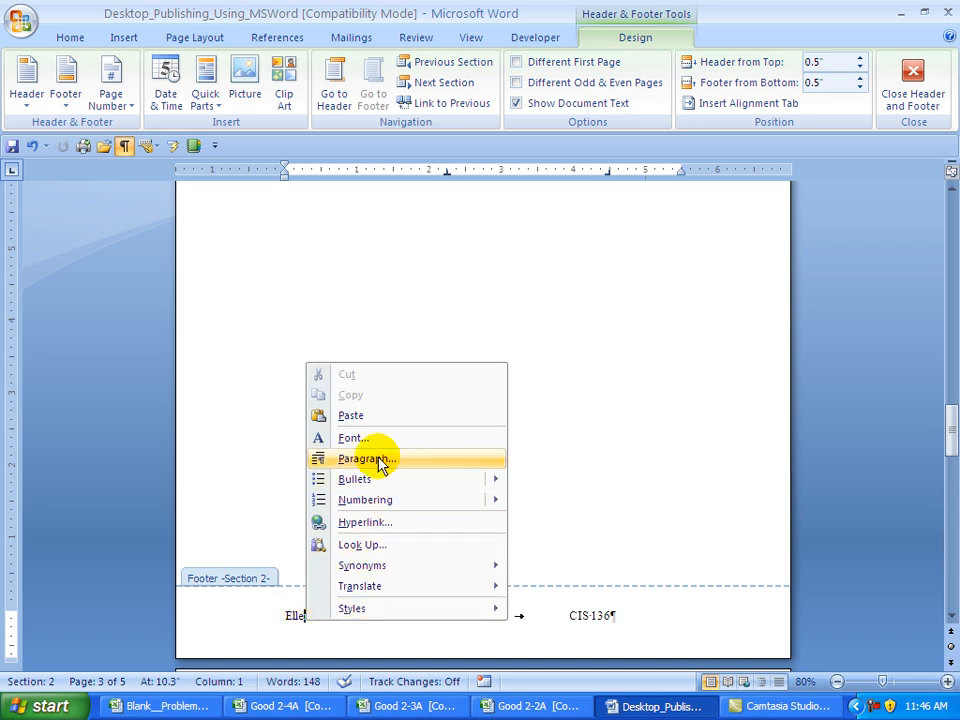
- Replace the footer's tab stops with a 2.75" centre tab and a 5.5" right tab
left_click(363, 458)
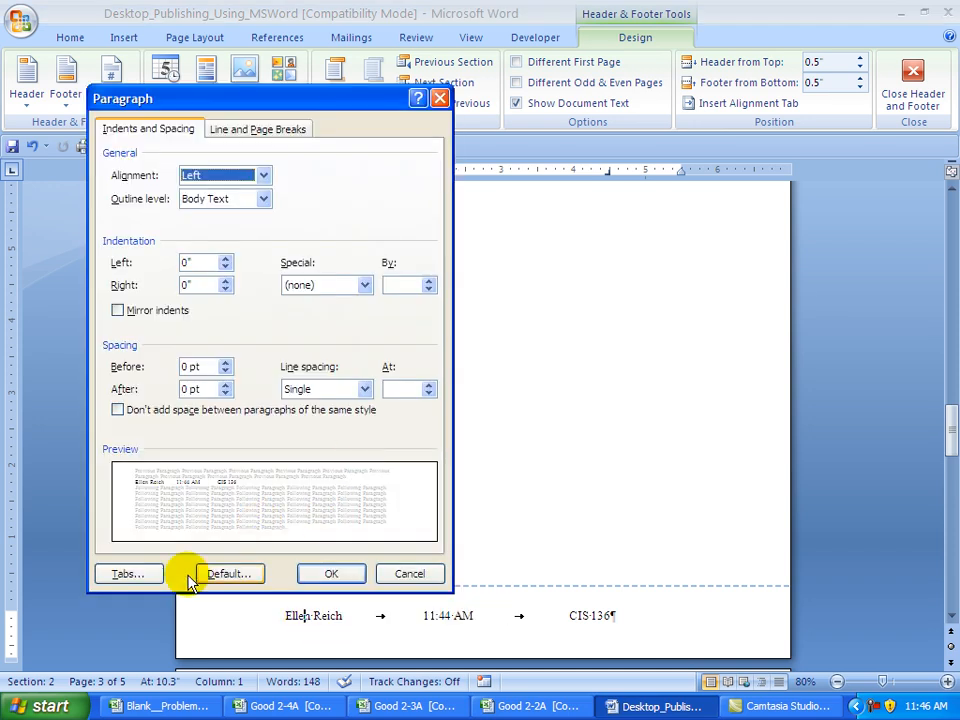
left_click(130, 573)
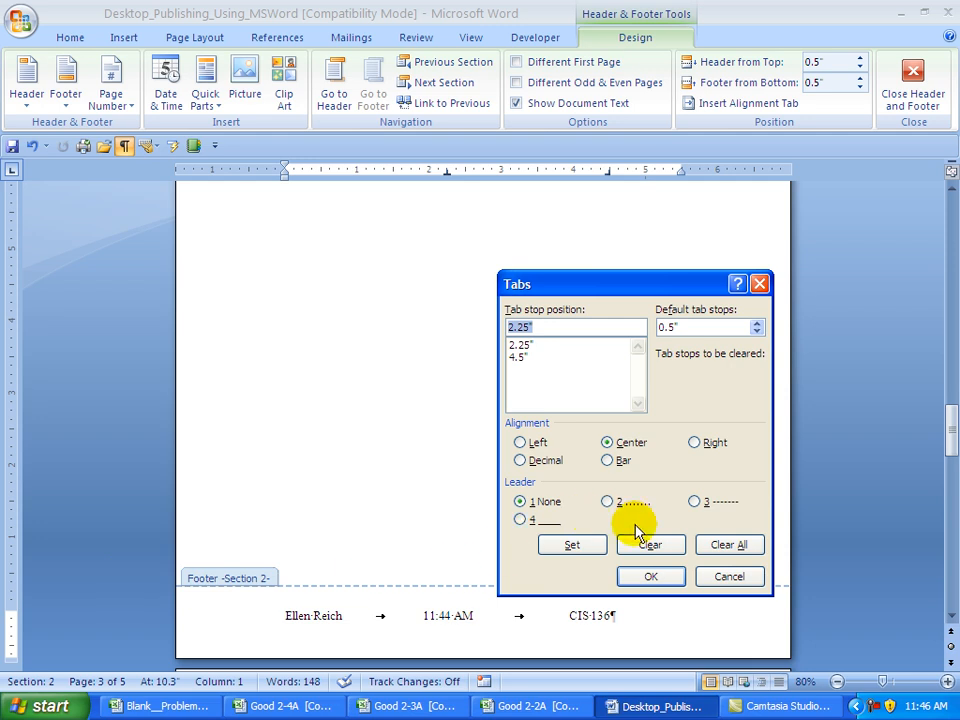
left_click(720, 545)
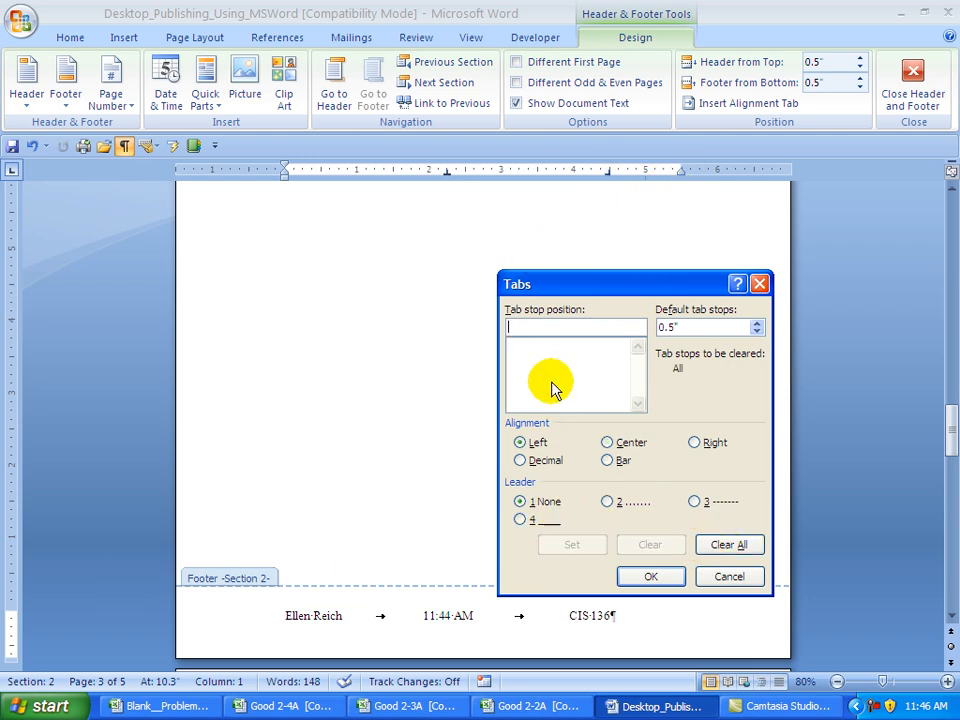
type("2.75")
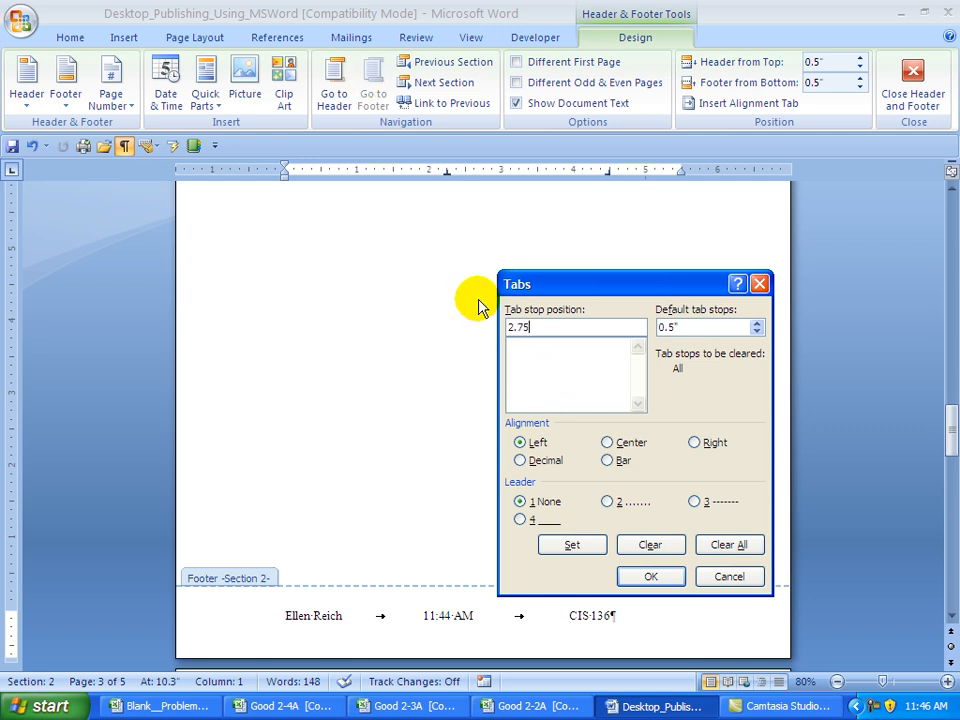
left_click(608, 443)
left_click(588, 552)
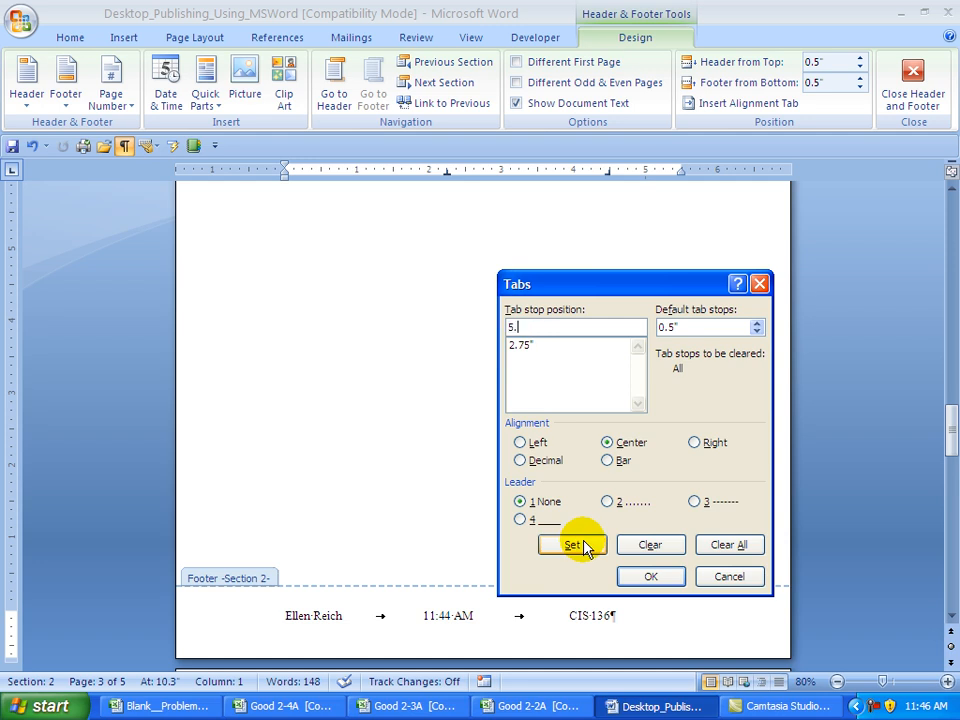
left_click(694, 443)
left_click(572, 546)
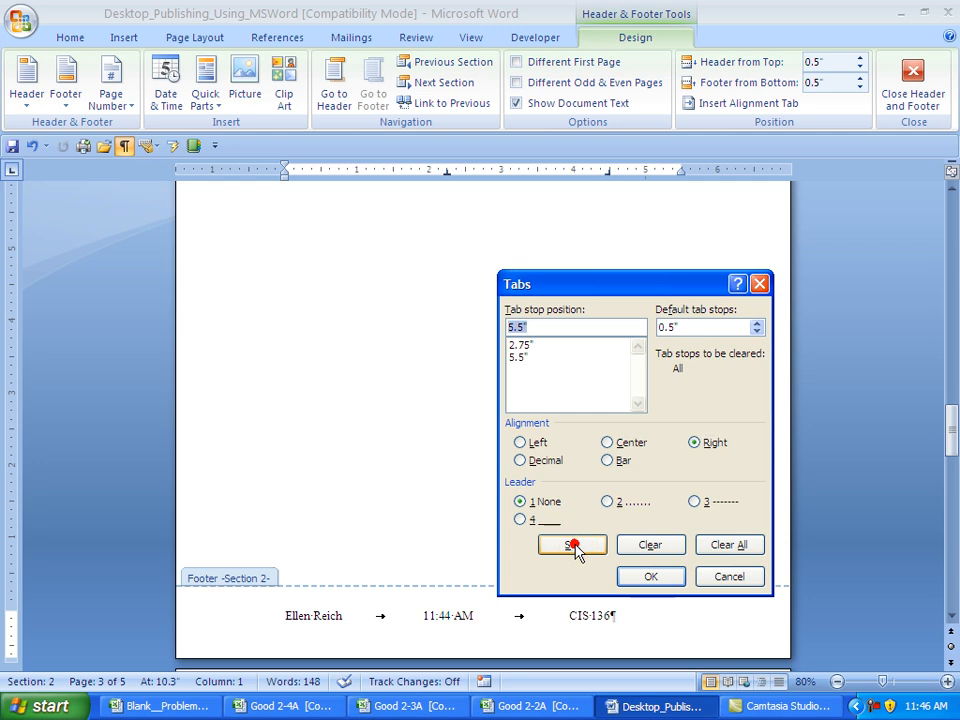
left_click(630, 576)
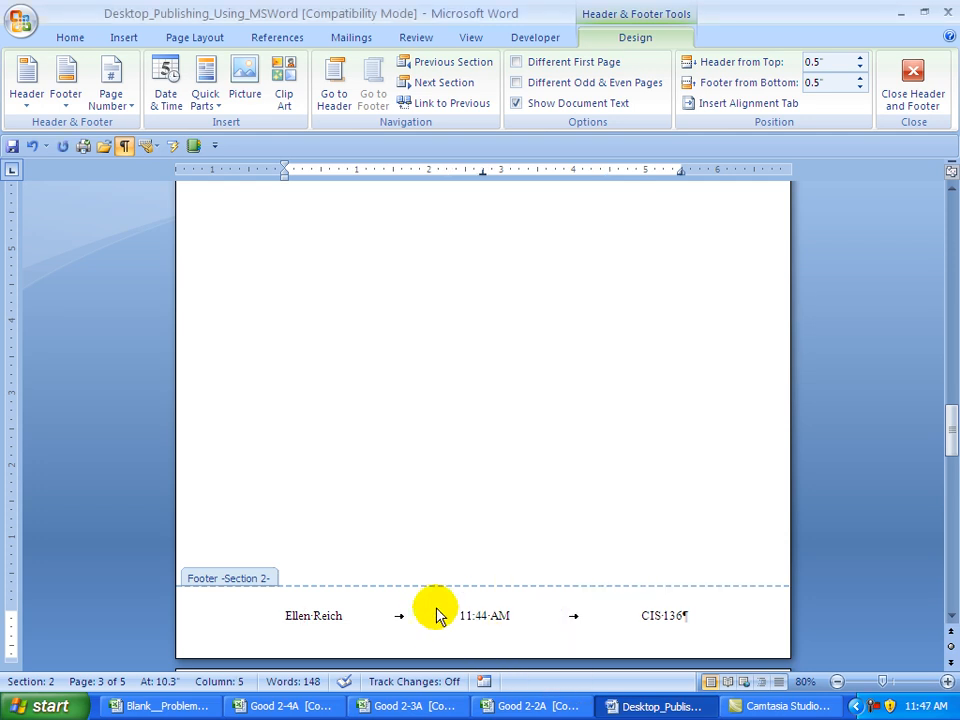
- Move to the Section 3 footer and unlink it from the previous section
left_click(437, 84)
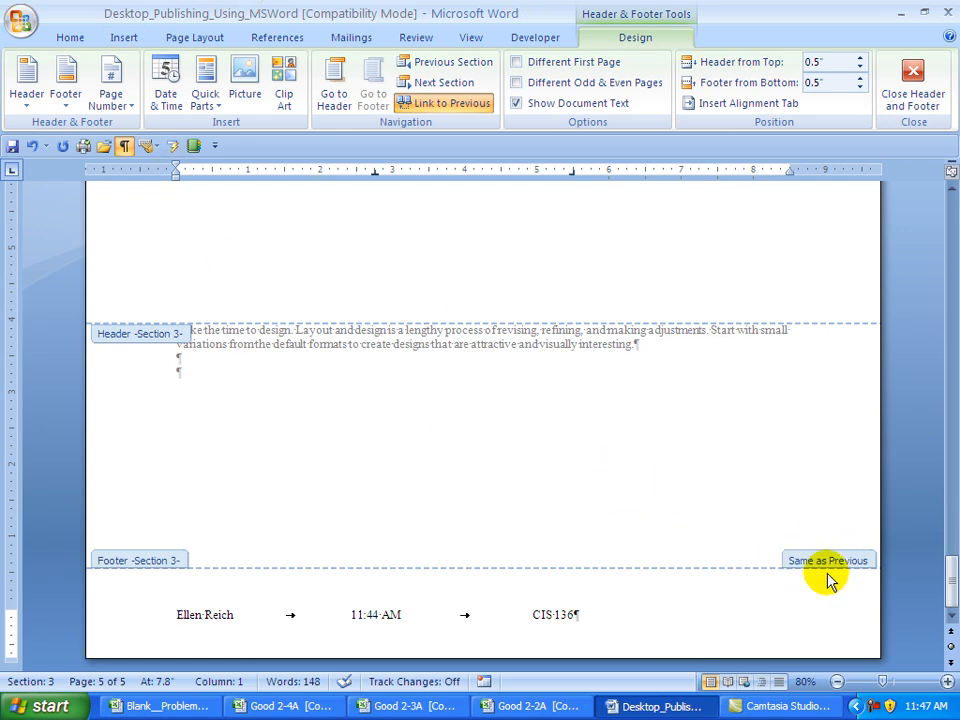
left_click(441, 104)
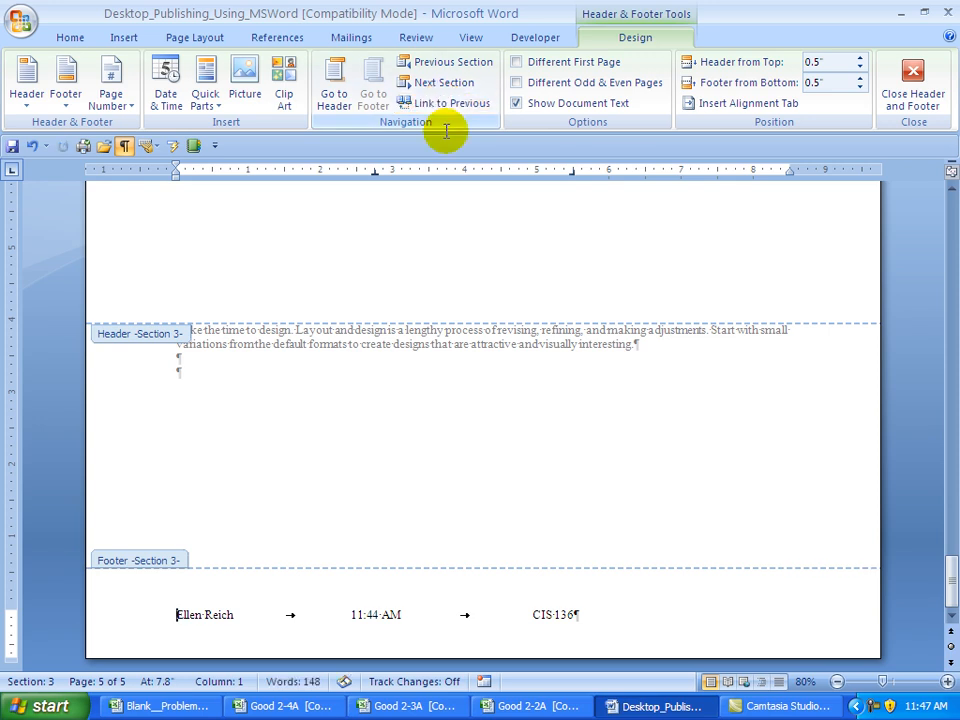
right_click(211, 615)
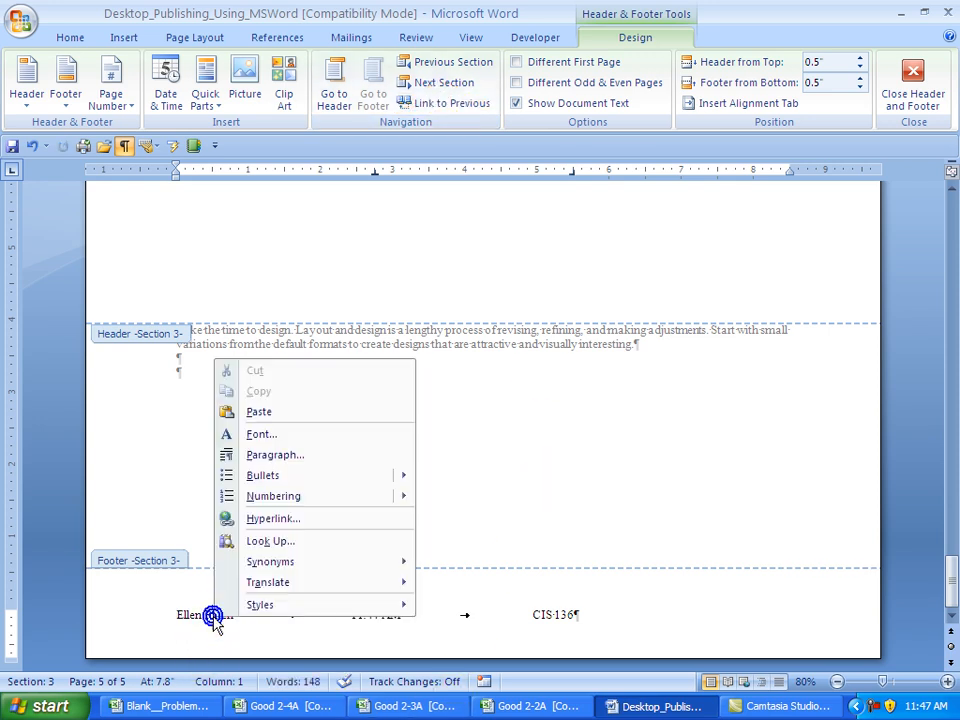
- Set the footer's tabs to 4.25" centre and 8.5" right, then close Header and Footer
left_click(297, 463)
left_click(143, 580)
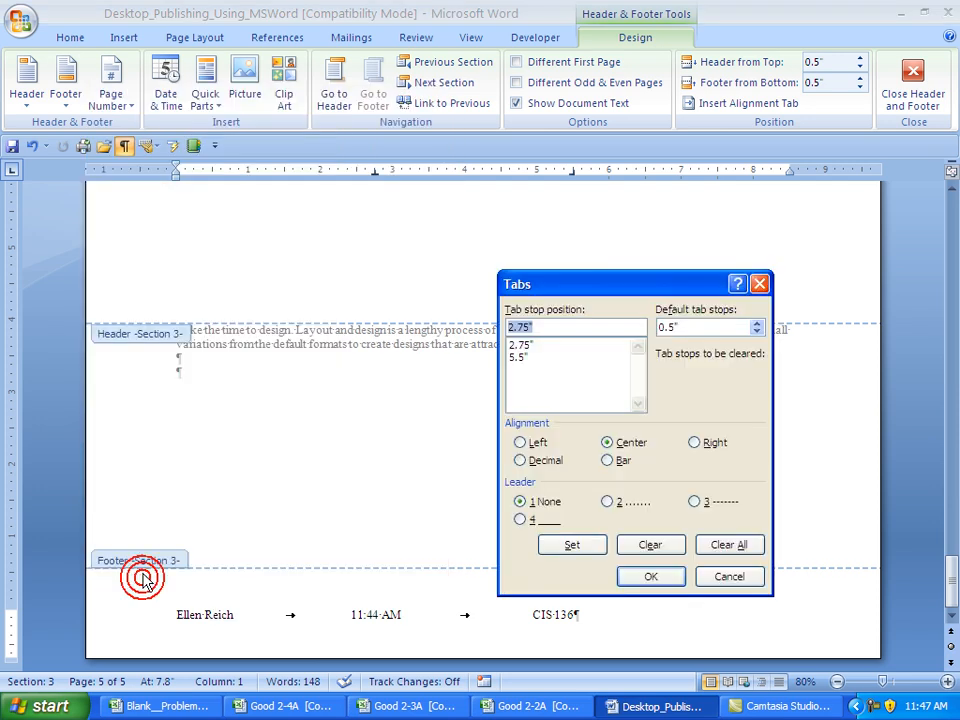
left_click(724, 544)
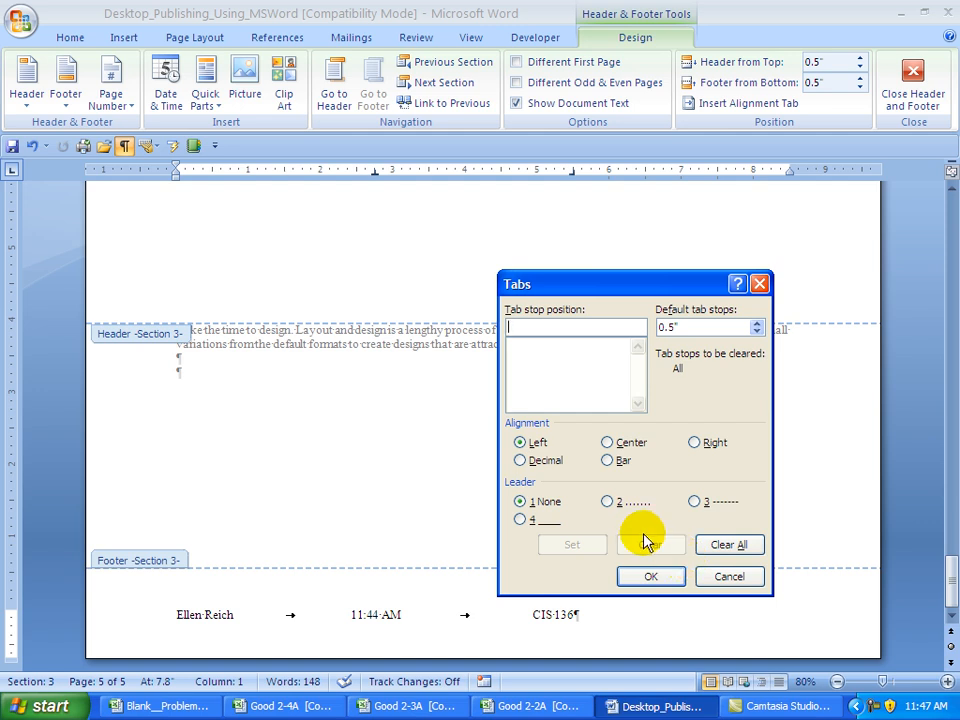
type("4.25")
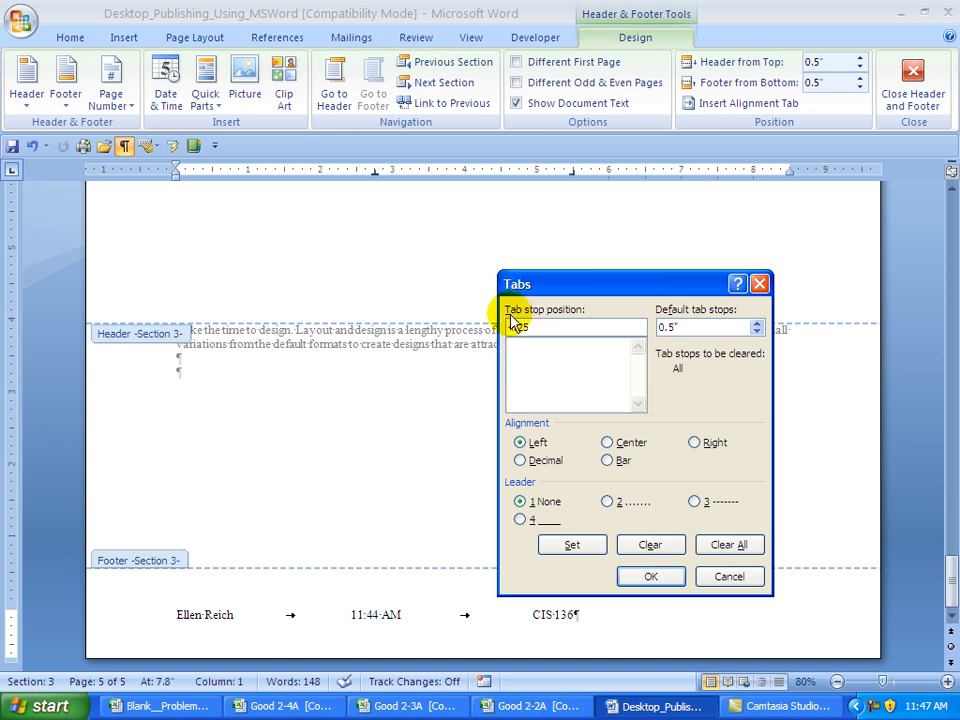
left_click(605, 442)
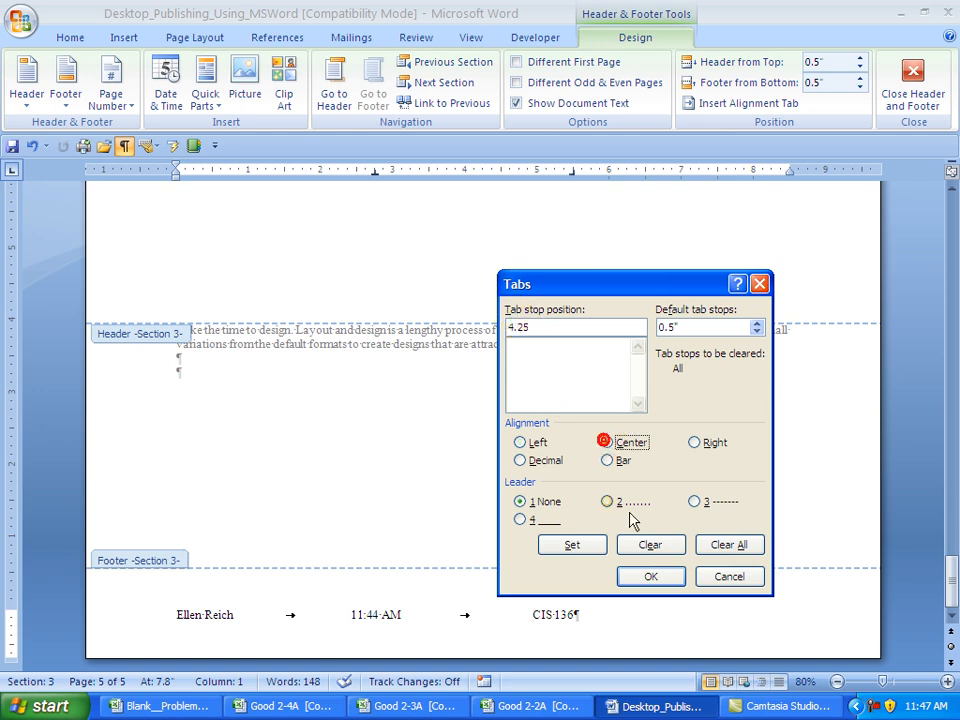
left_click(571, 544)
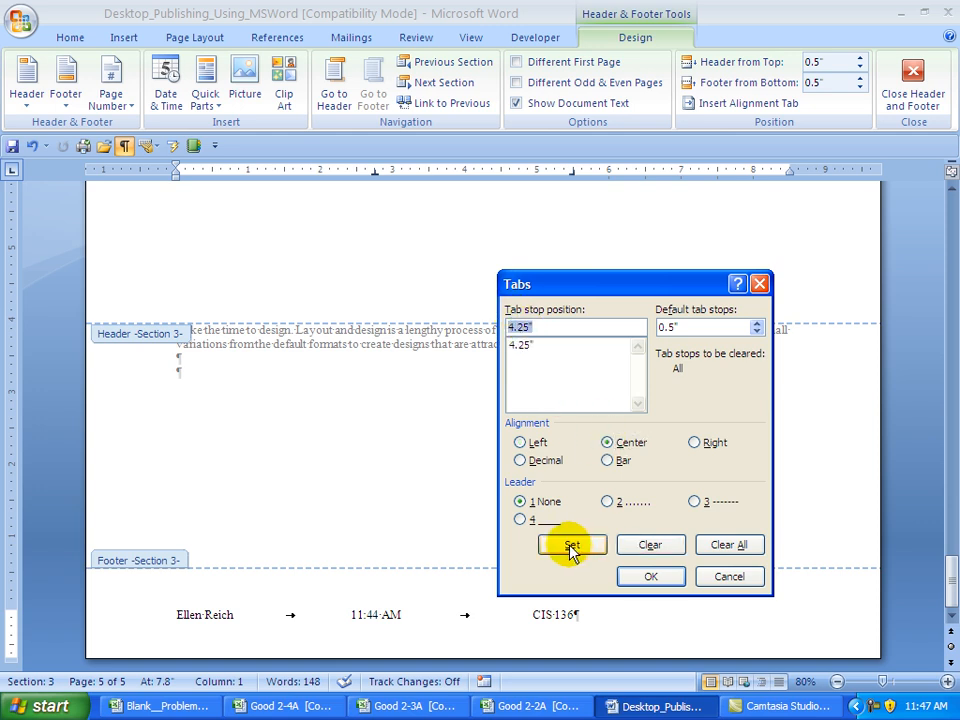
type("8.5")
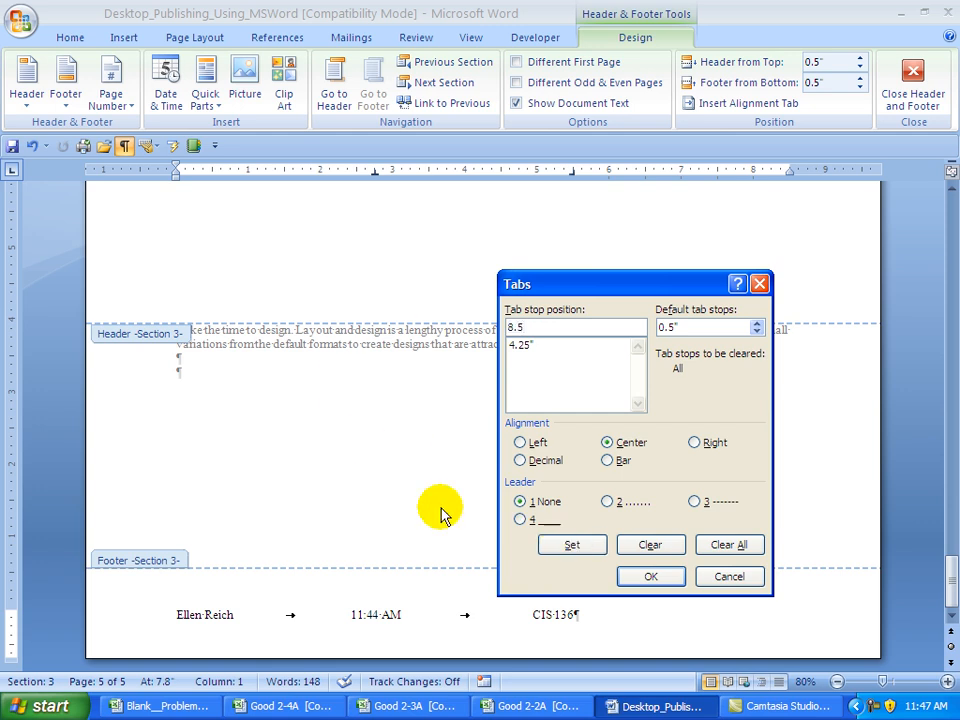
left_click(696, 444)
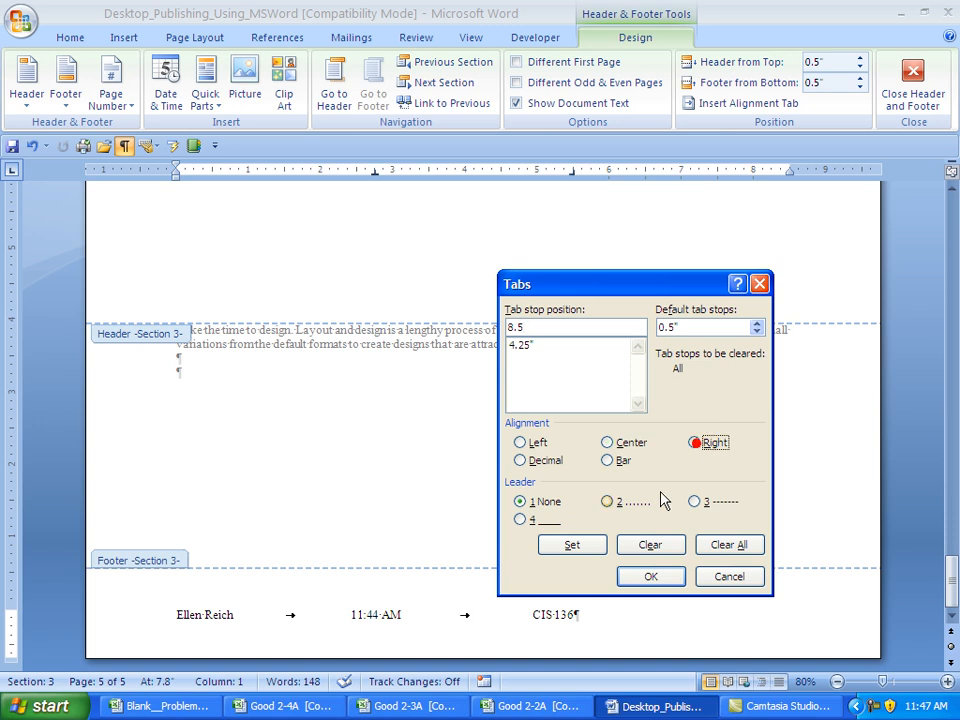
left_click(571, 546)
left_click(644, 578)
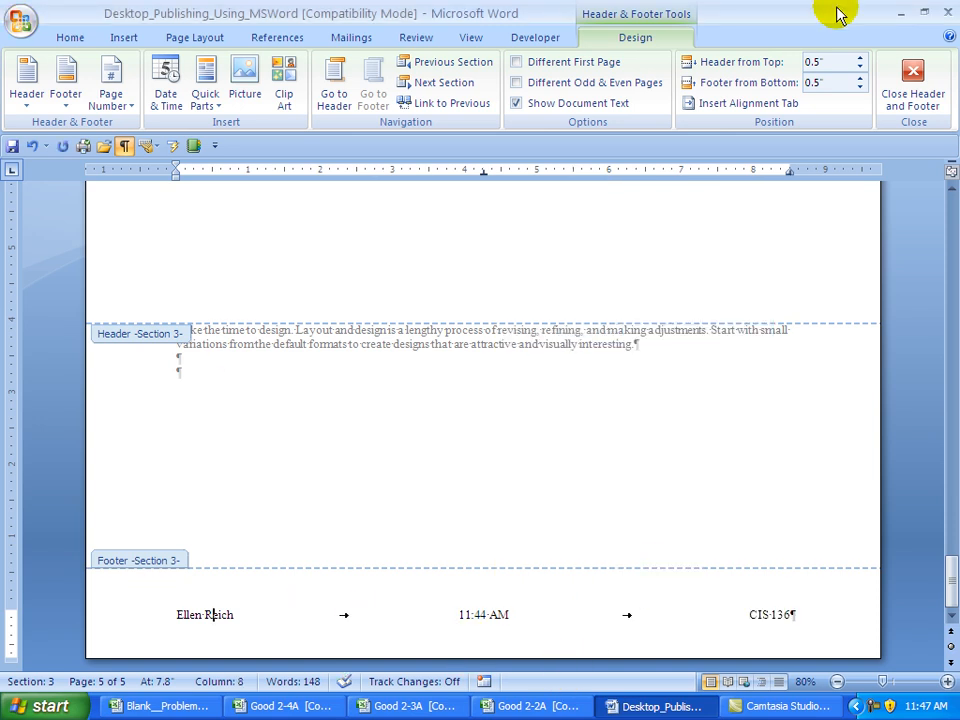
left_click(914, 87)
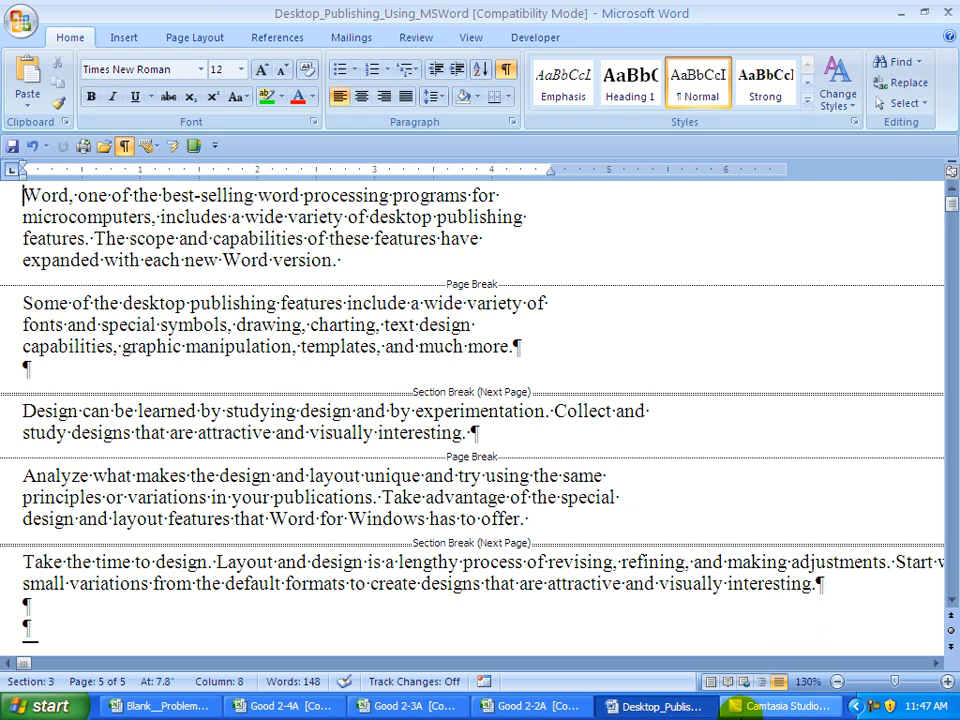
- Switch to Print Layout, hide formatting marks, and scroll to page 5 to check headers and footers
left_click(709, 681)
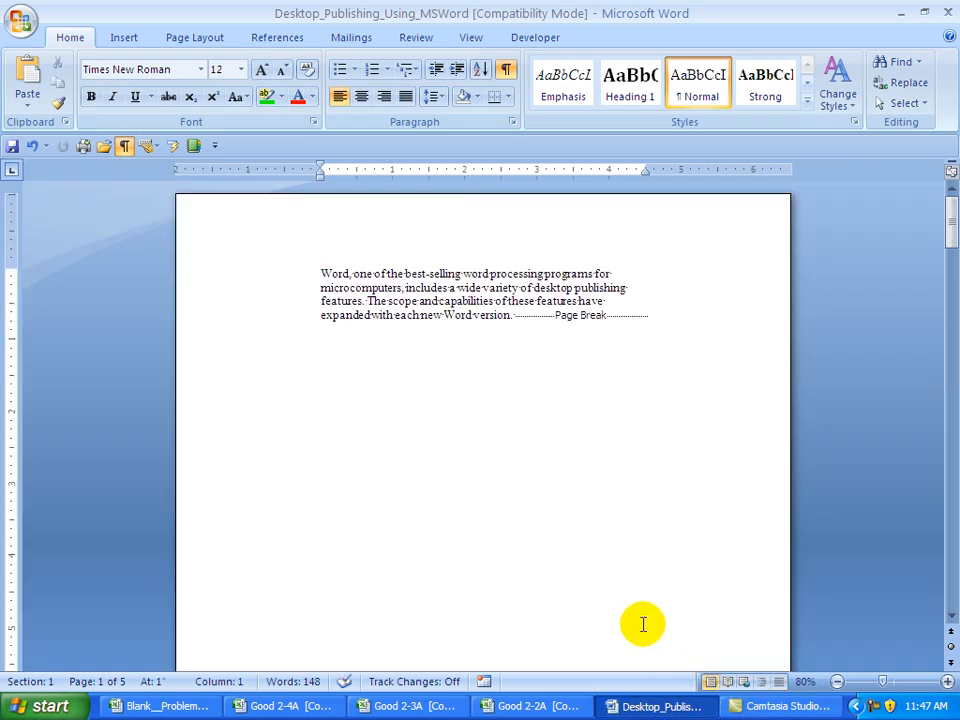
left_click(507, 72)
left_click_drag(946, 229, 951, 392)
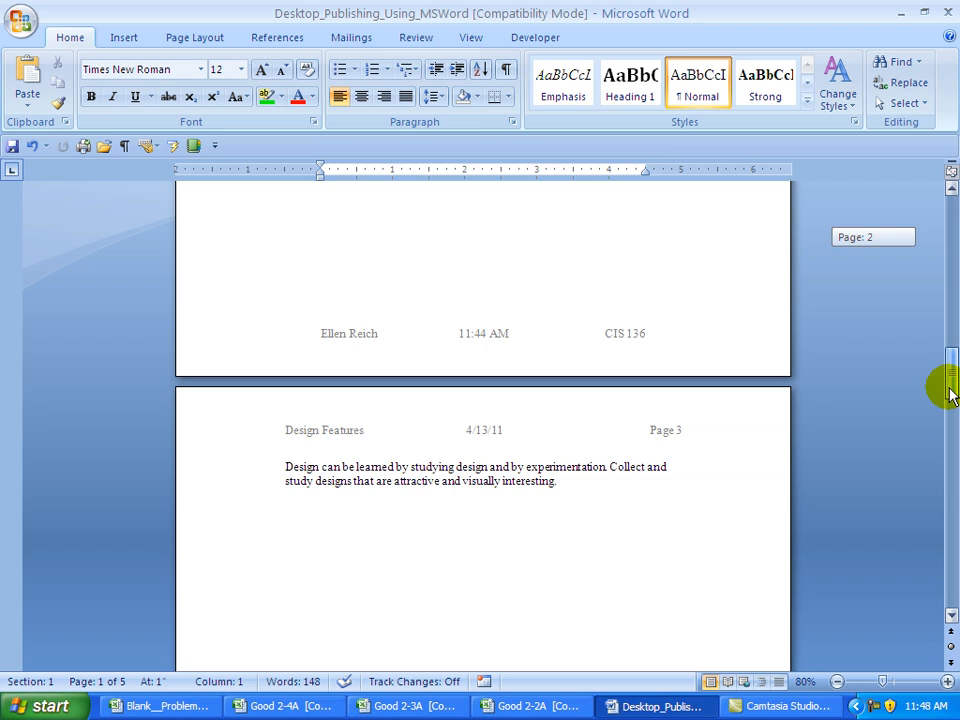
left_click_drag(950, 393, 950, 568)
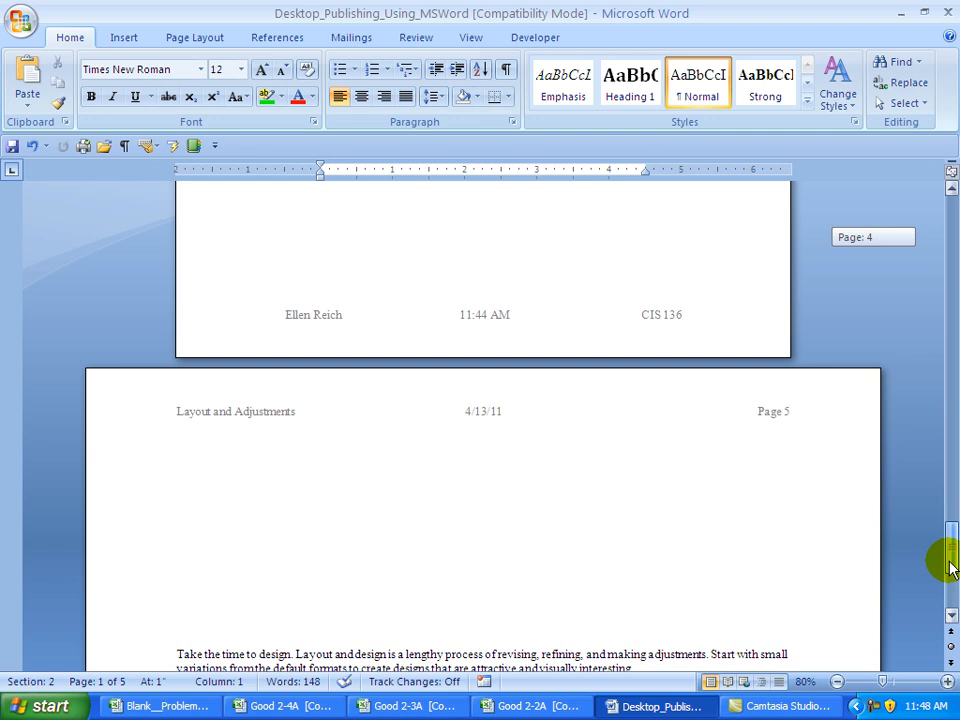
left_click_drag(952, 568, 945, 575)
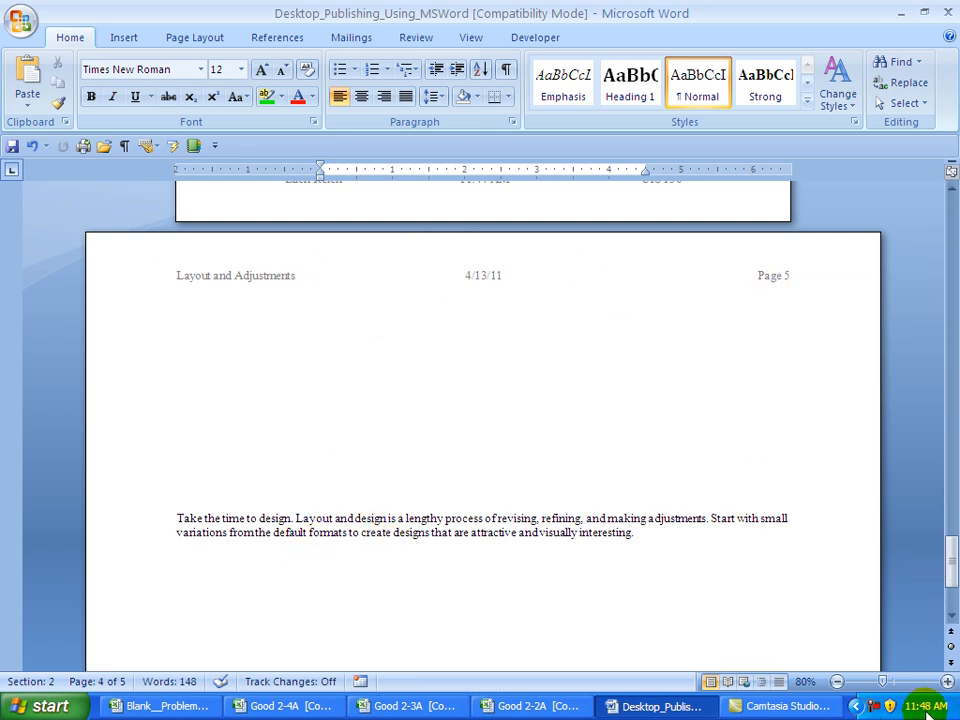
left_click(952, 566)
left_click_drag(952, 572, 949, 600)
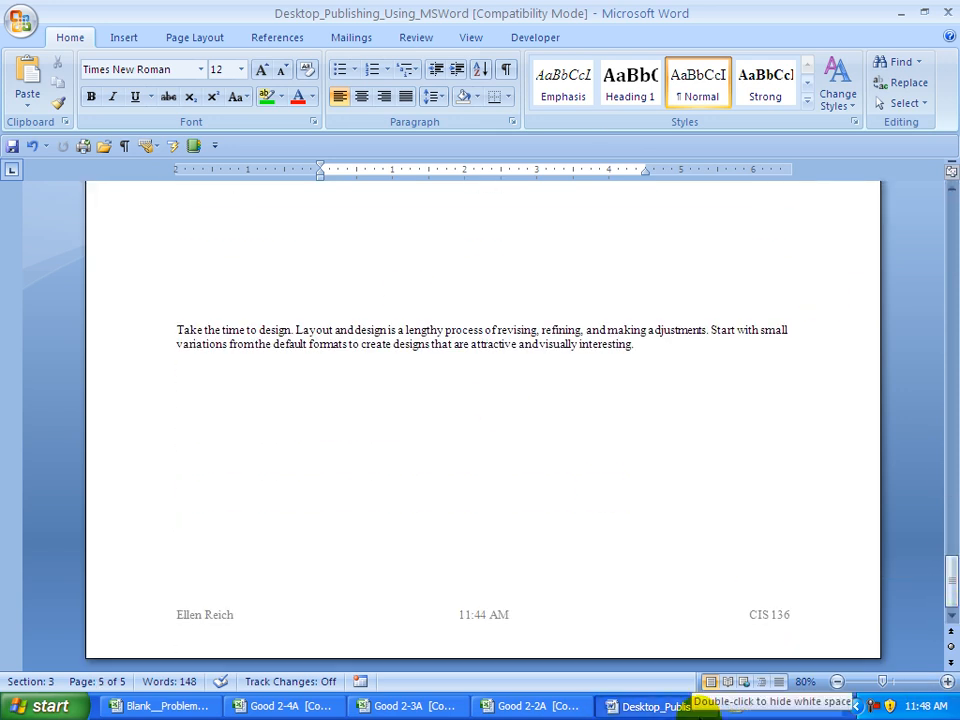